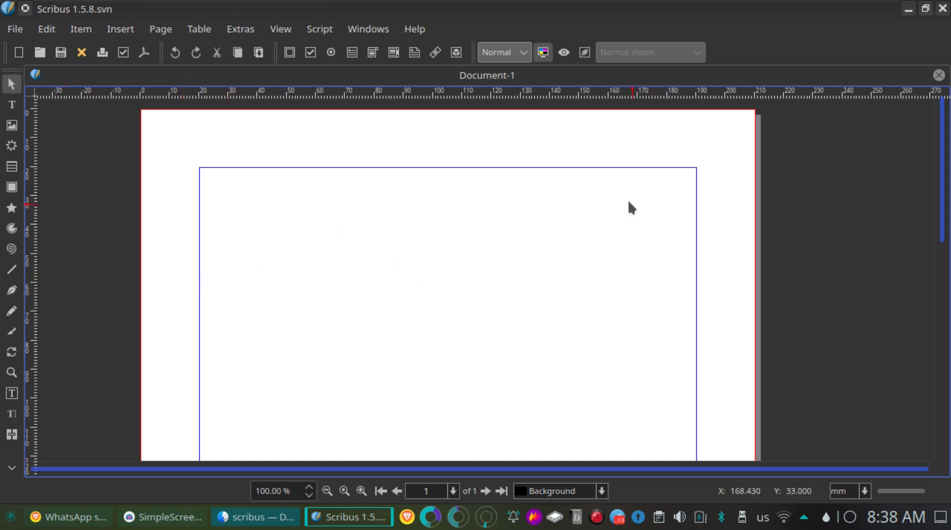
- Draw a wavy open Bezier curve between the page's side margins, about 170 mm wide and 69 mm high
scroll(262, 302, "down", 3)
scroll(262, 301, "up", 3)
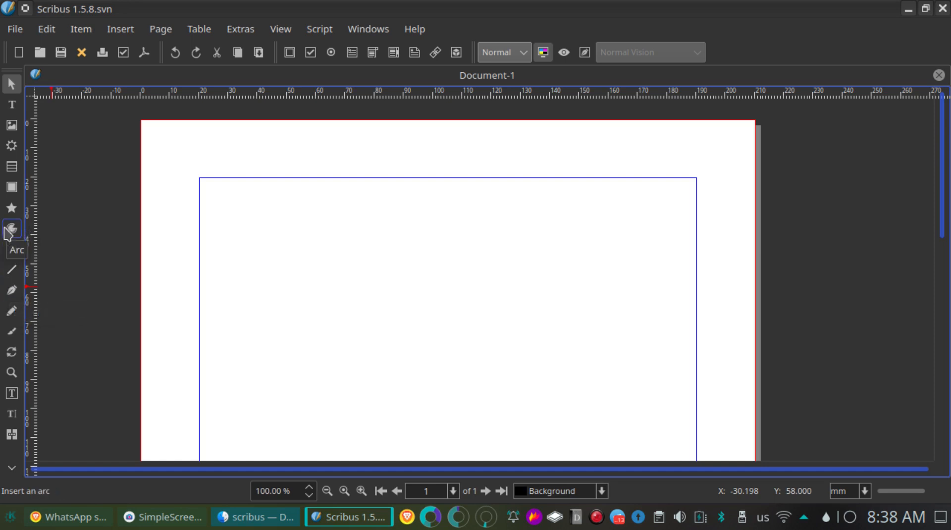
left_click(11, 291)
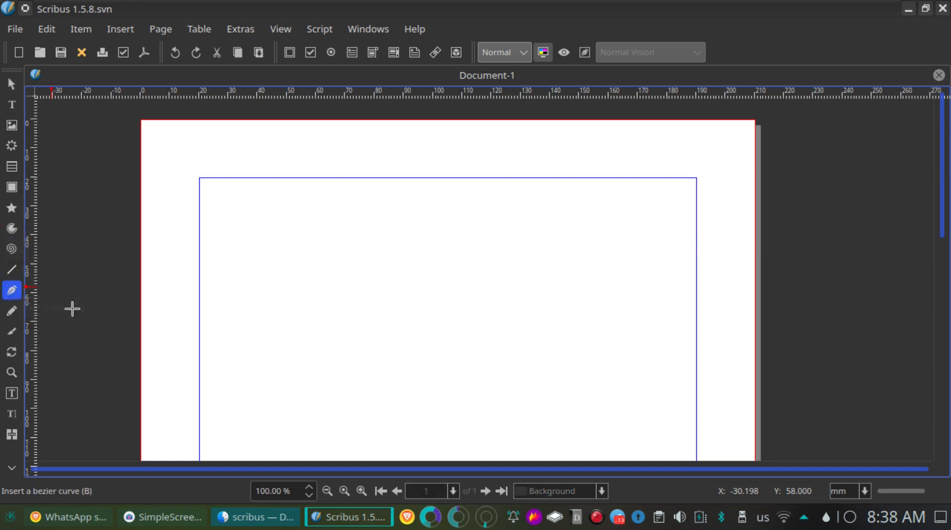
scroll(231, 320, "down", 3)
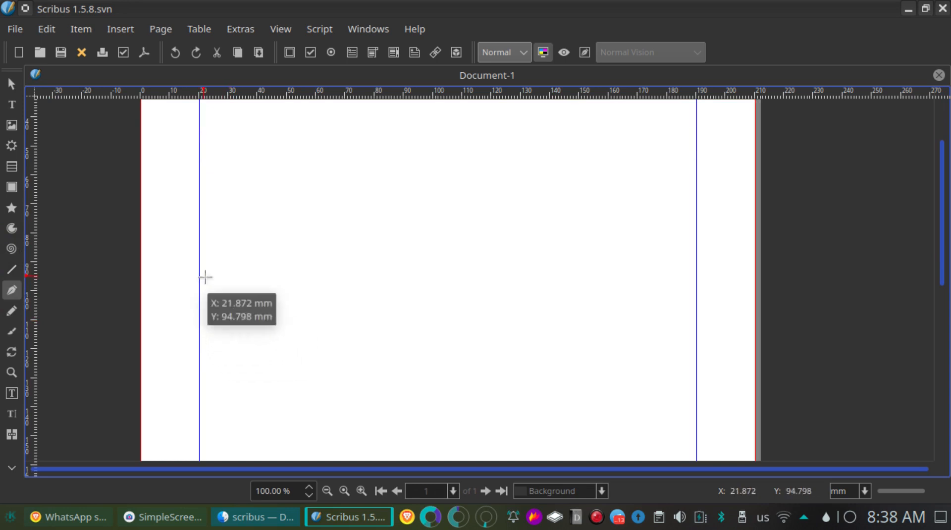
left_click(201, 270)
left_click_drag(296, 218, 253, 146)
left_click_drag(446, 287, 430, 414)
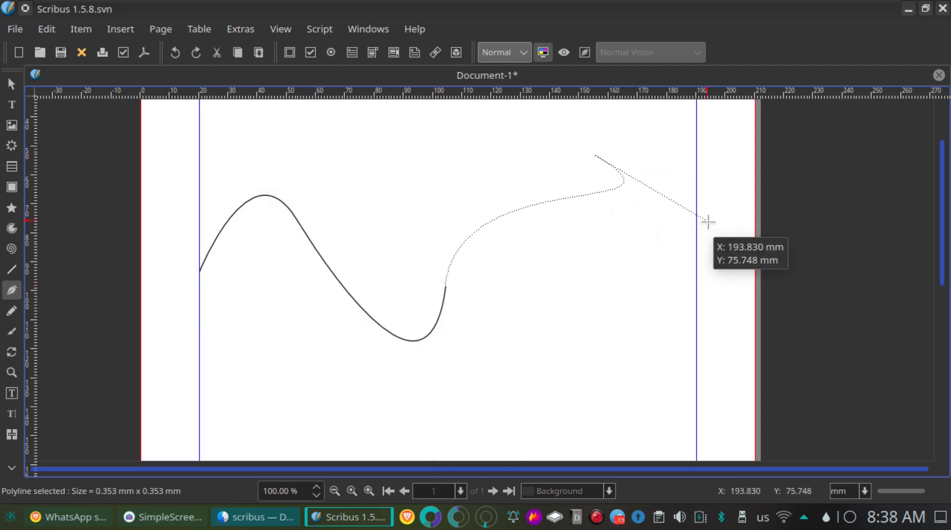
left_click(697, 301)
right_click(697, 301)
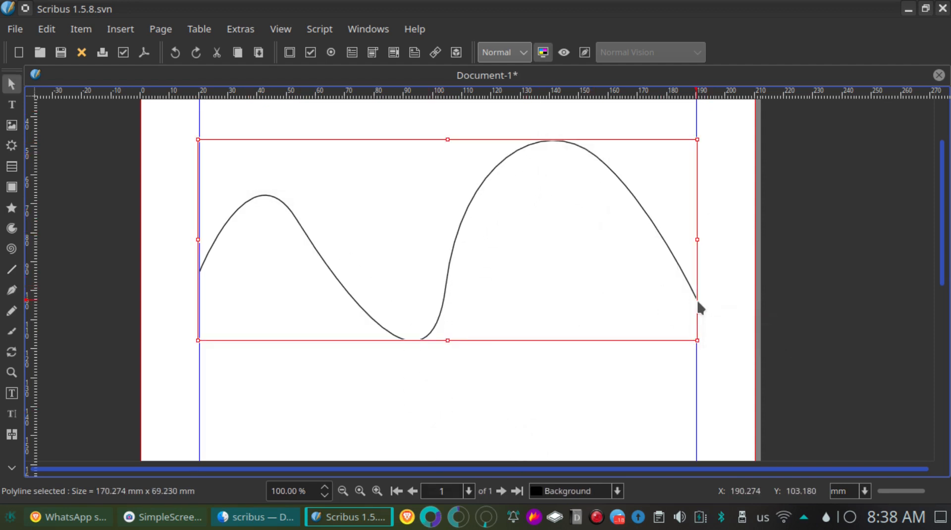
left_click(731, 243)
- Insert a text frame about 160 mm wide and 18.5 mm high above the wavy curve, inside the margins
scroll(580, 257, "up", 2)
scroll(580, 257, "down", 6)
scroll(583, 255, "up", 6)
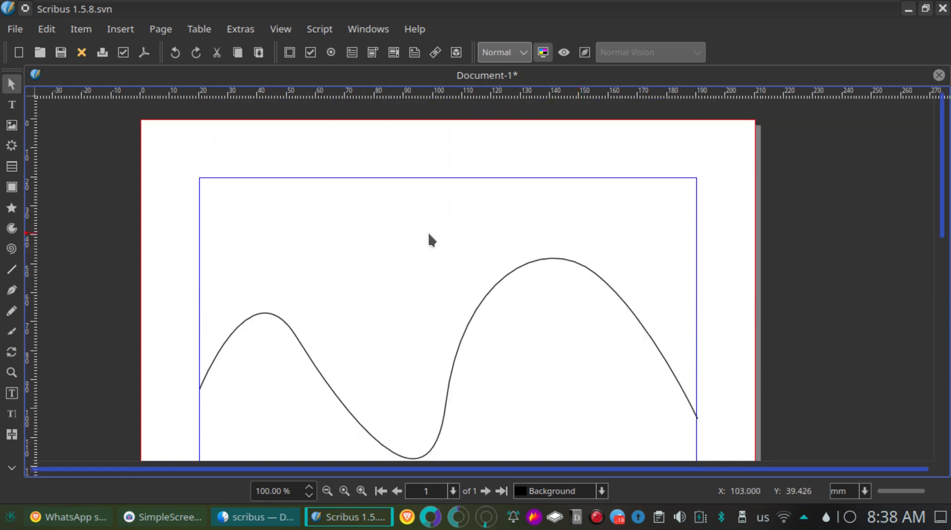
key("t")
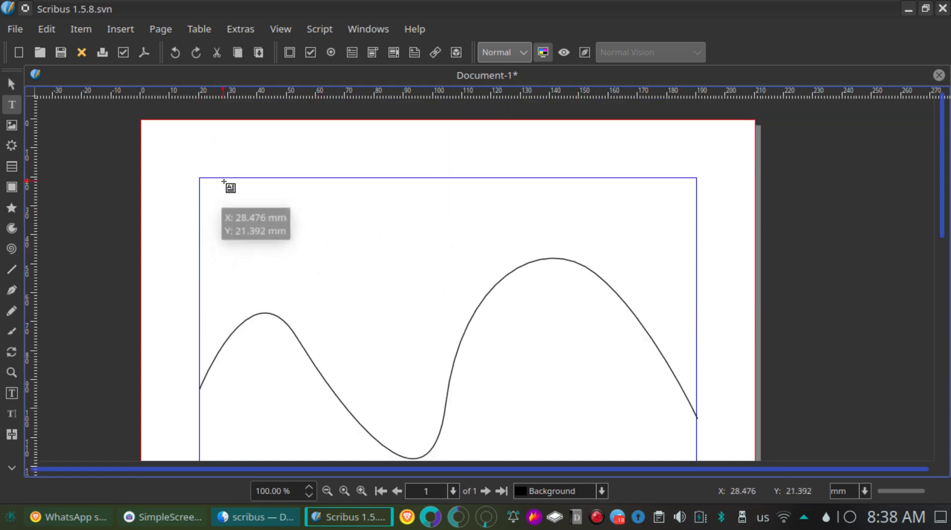
left_click_drag(215, 200, 683, 252)
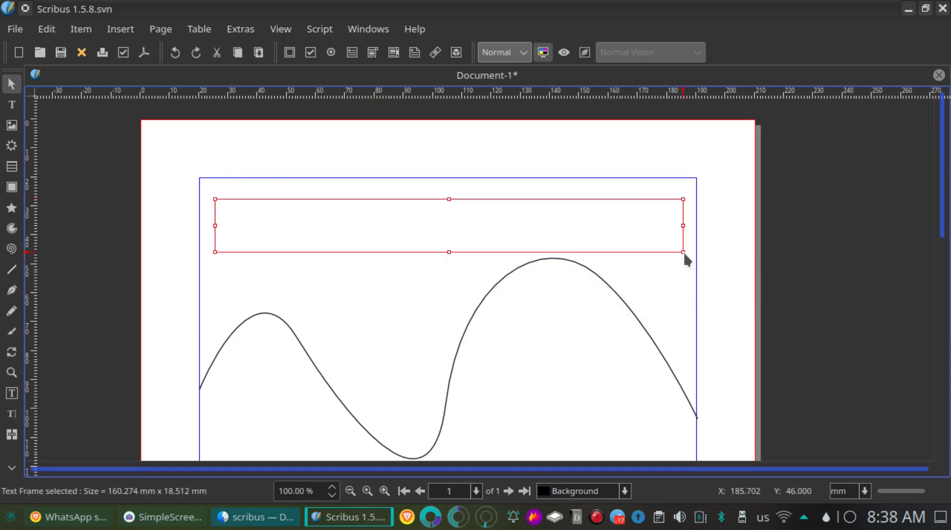
- Fill the new text frame with Standard Lorem Ipsum sample text, using random paragraphs
double_click(396, 242)
right_click(397, 241)
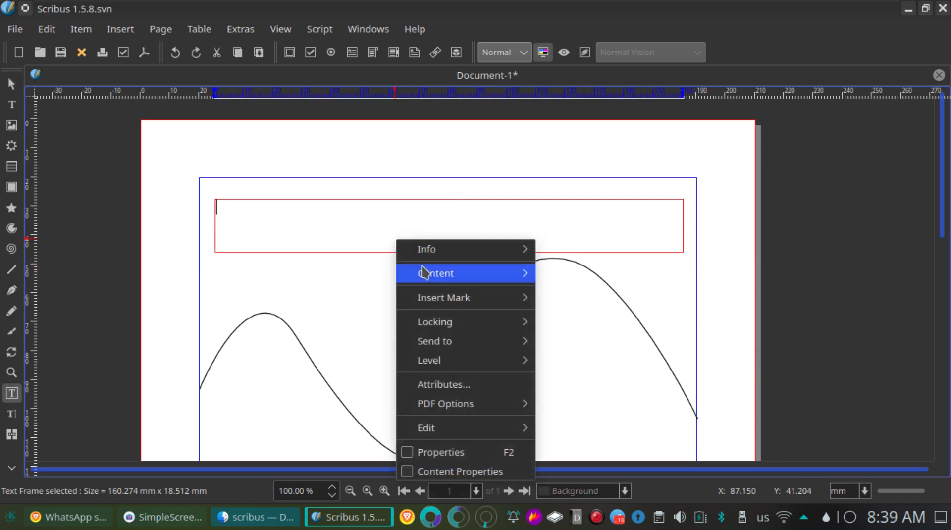
mouse_move(425, 272)
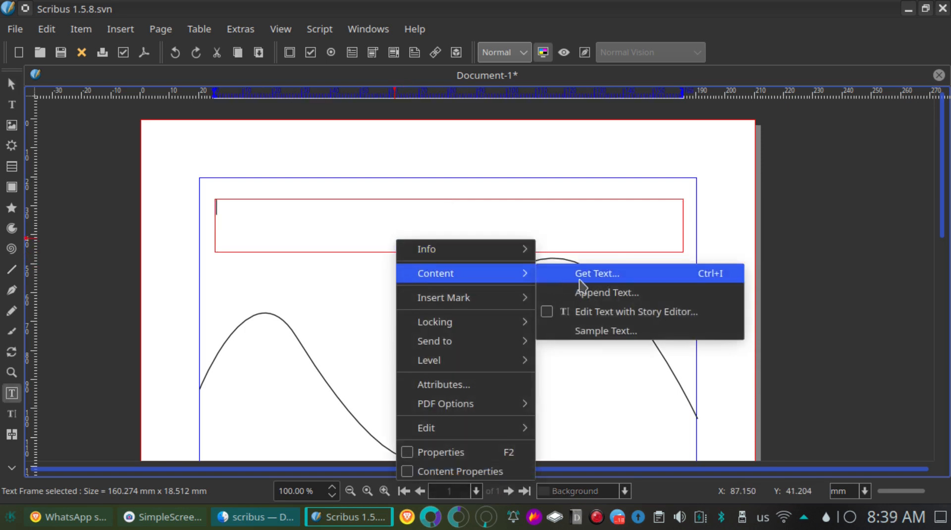
left_click(614, 331)
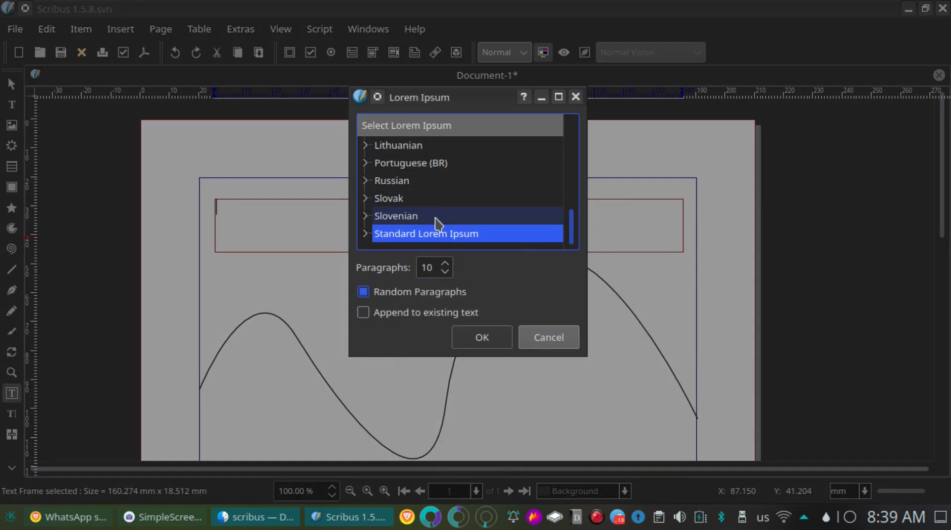
scroll(436, 218, "up", 5)
scroll(436, 218, "down", 5)
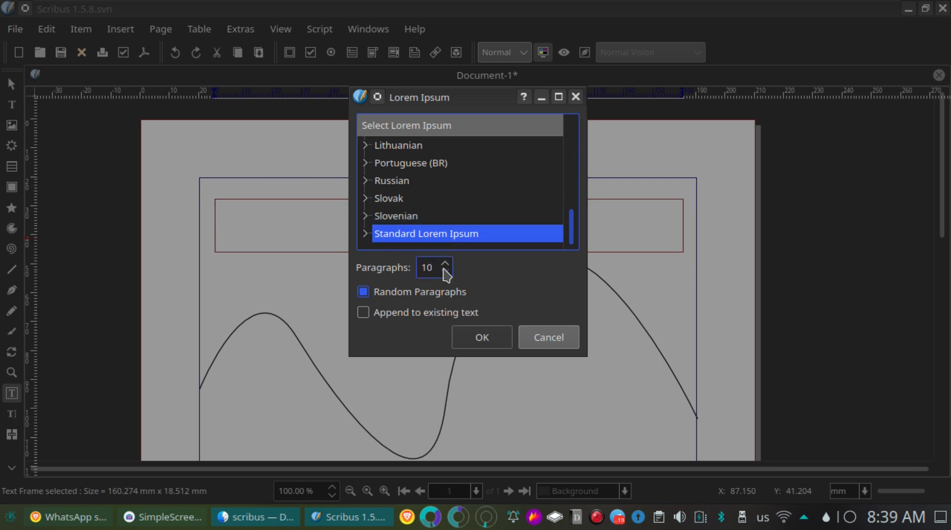
left_click(427, 266)
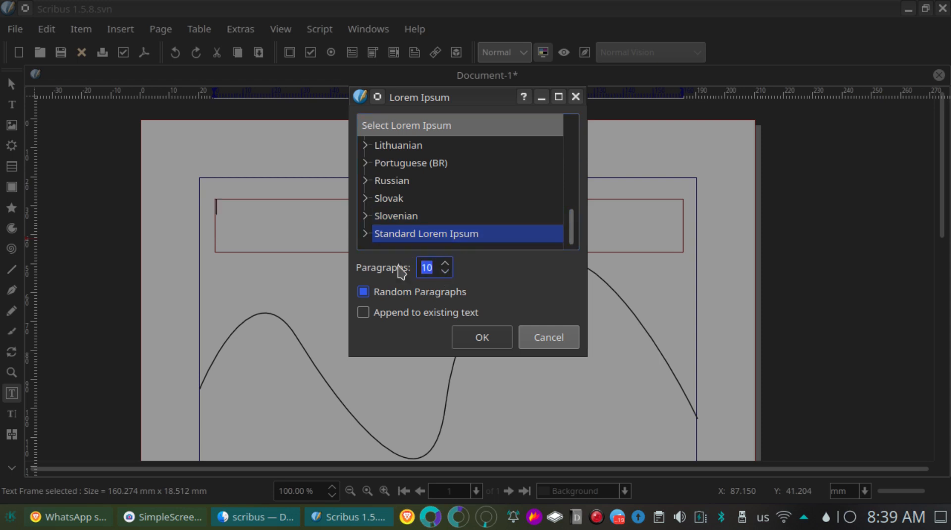
left_click(483, 341)
- Extend the sample text frame downward to a height of about 26 mm
left_click(382, 283)
left_click(391, 234)
left_click_drag(448, 253, 439, 339)
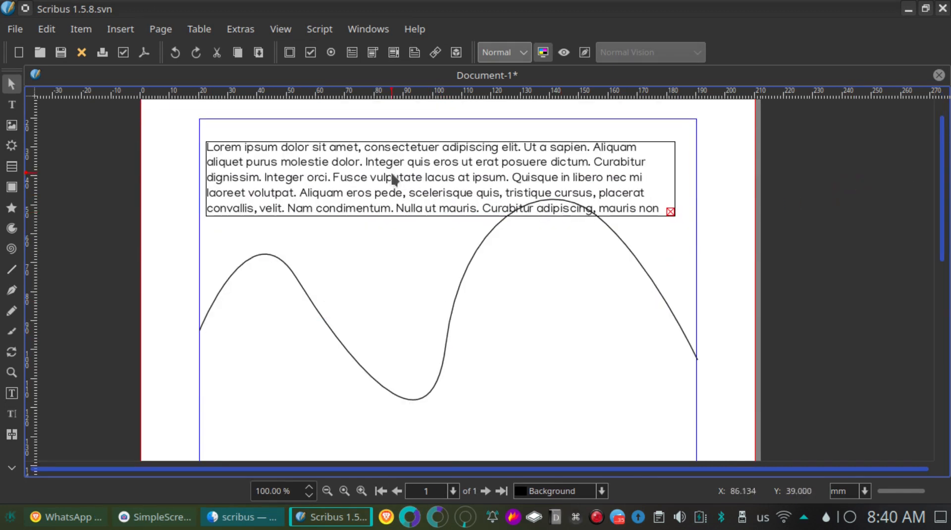
- Attach the sample text from the frame to the wavy Bezier path
left_click(366, 171)
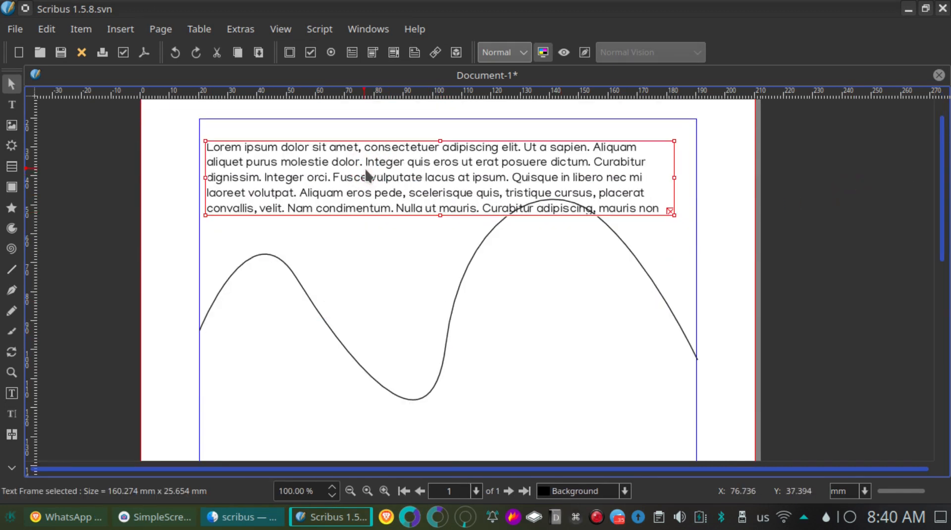
left_click(339, 342, "shift")
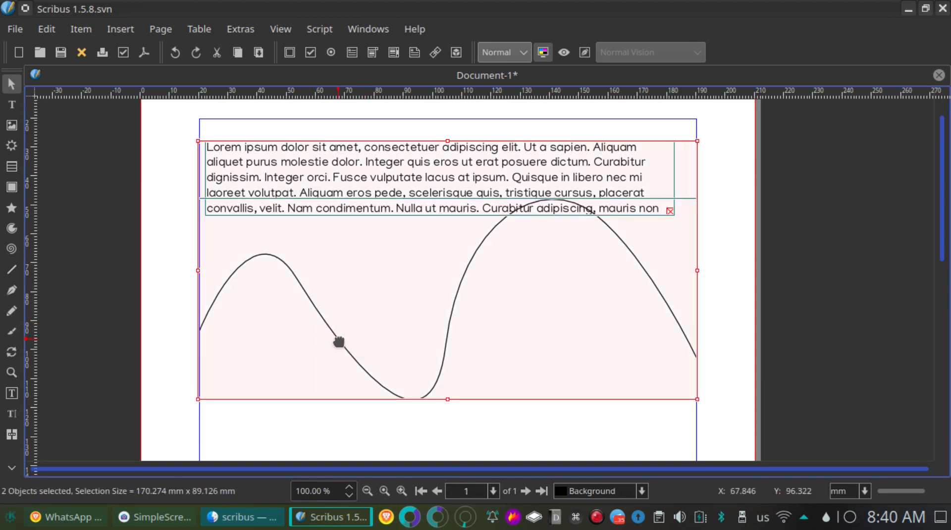
left_click(78, 31)
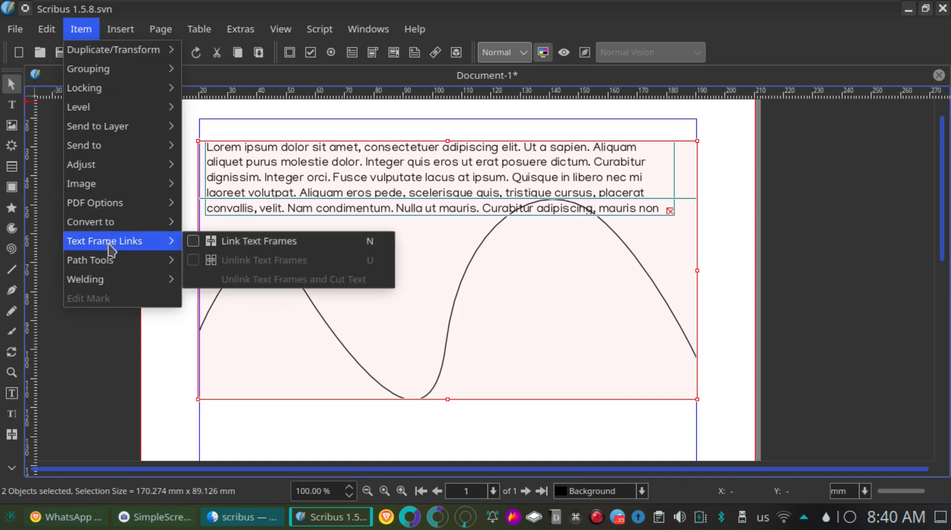
mouse_move(116, 268)
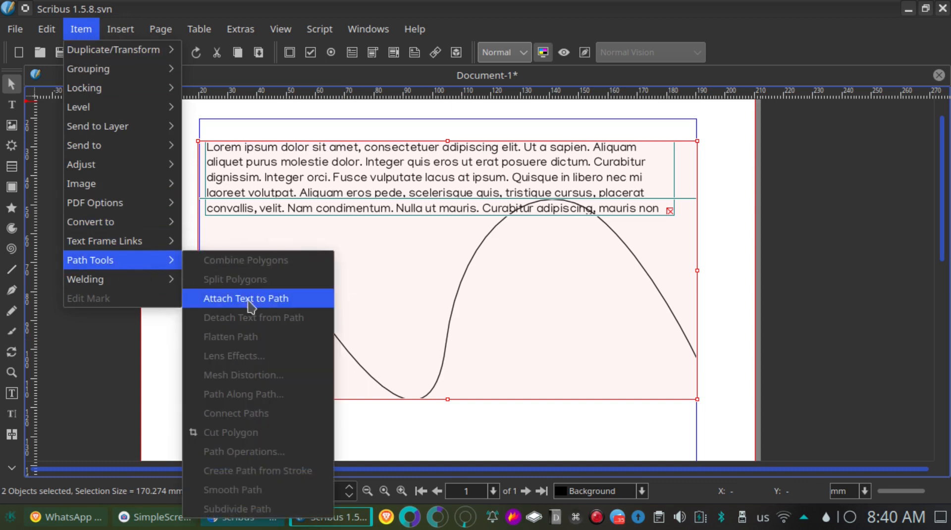
left_click(266, 300)
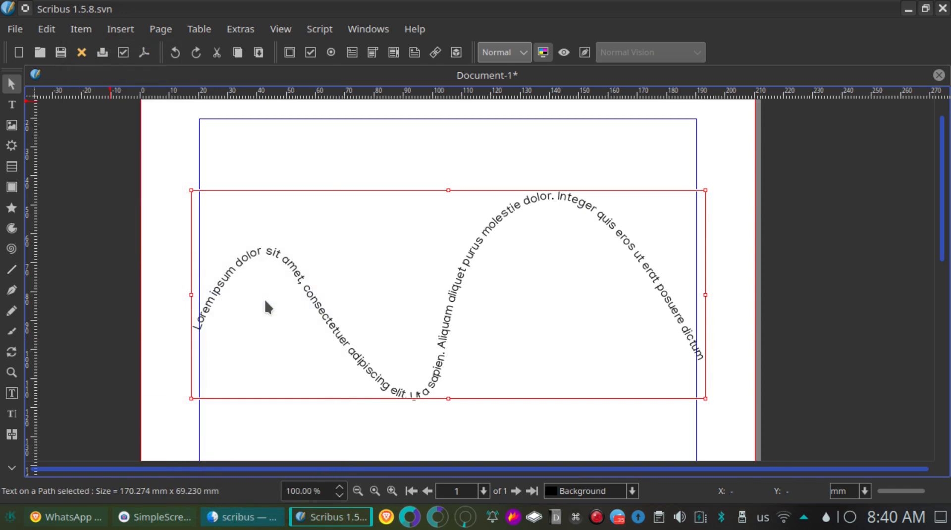
left_click(321, 174)
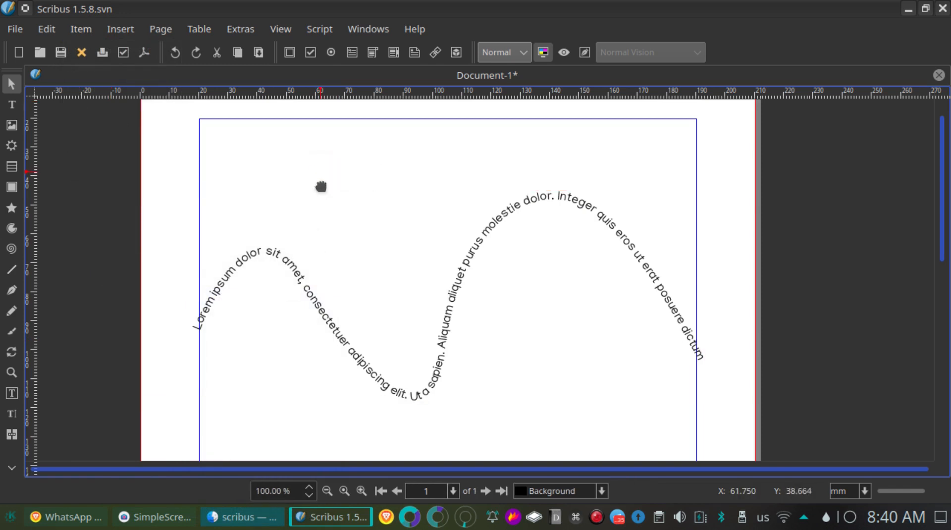
- Move the wavy text on a path up to the page's upper margin to free the space below
left_click(227, 312)
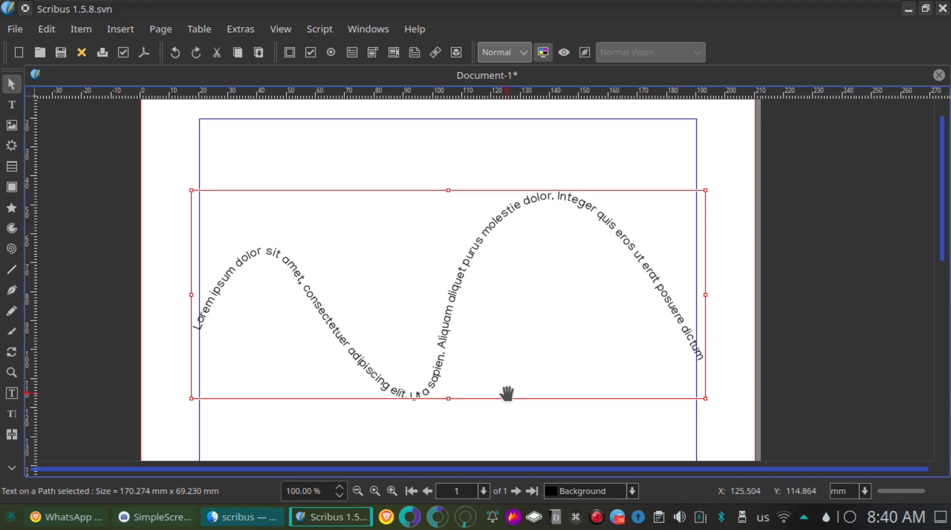
scroll(506, 393, "down", 5)
scroll(505, 382, "up", 6)
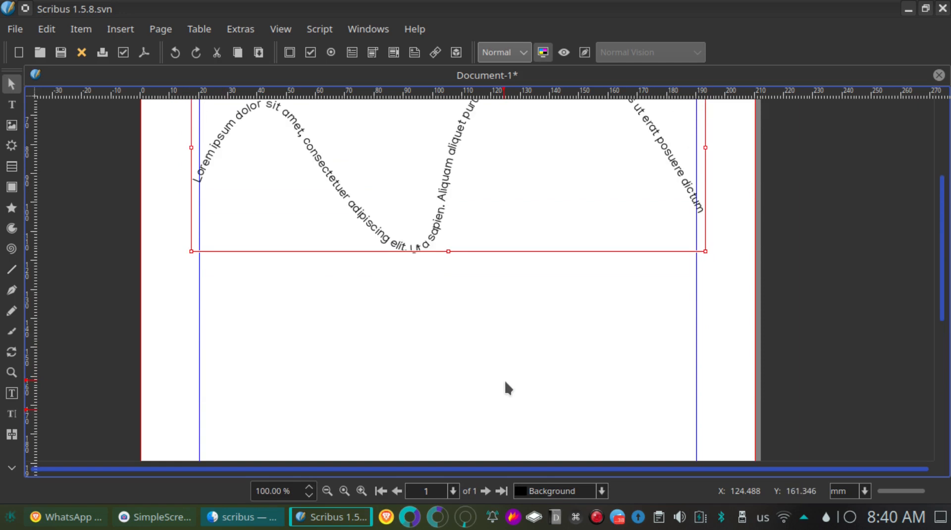
left_click_drag(451, 372, 451, 296)
scroll(453, 294, "down", 3)
left_click(436, 297)
scroll(438, 299, "up", 3)
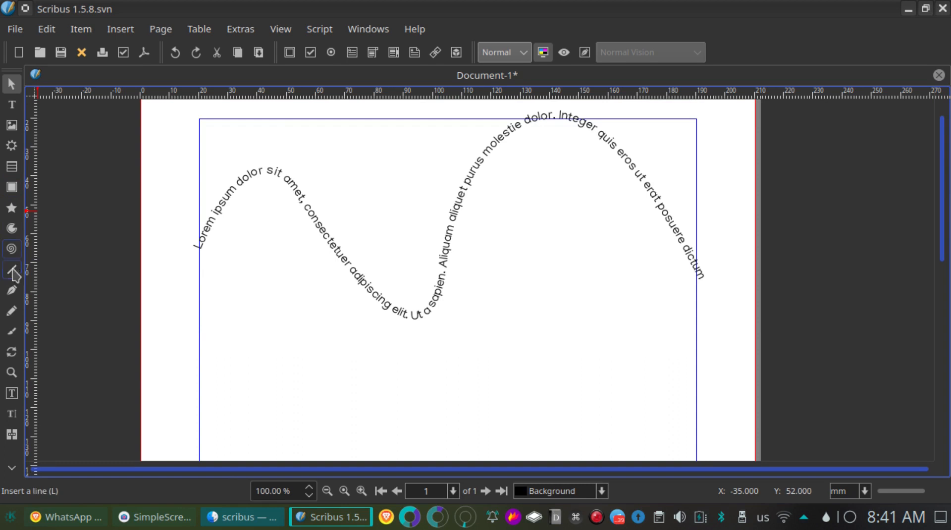
- Draw a spiral about 68 mm wide and 51 mm high in the free area below the wavy text
left_click(12, 248)
scroll(246, 311, "down", 4)
left_click_drag(246, 311, 445, 456)
left_click(464, 300)
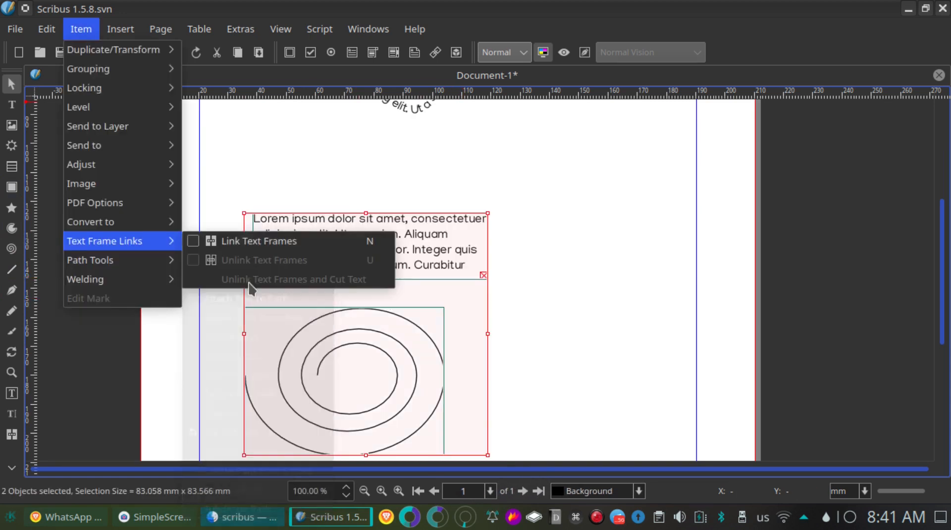
- Attach the Lorem ipsum text above the spiral to the spiral path and move the resulting text upward
mouse_move(138, 264)
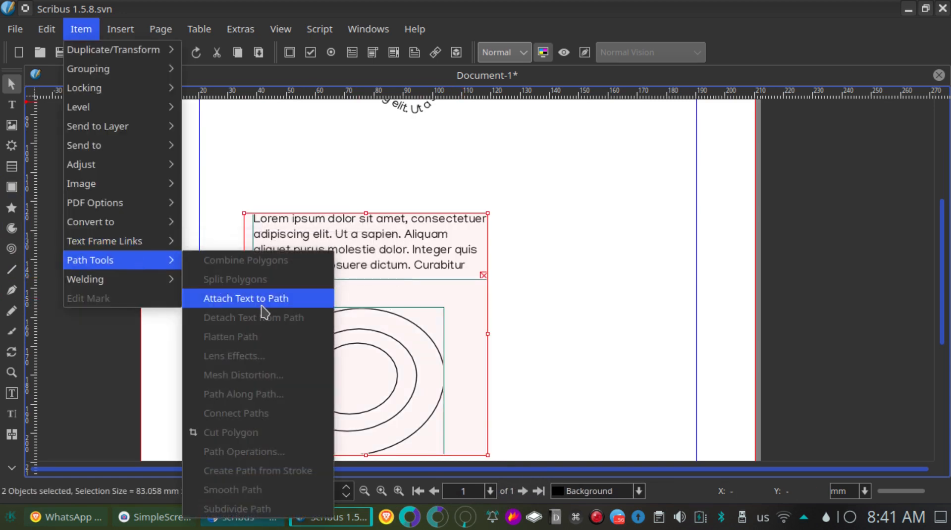
left_click(261, 306)
left_click(423, 269)
left_click(383, 342)
left_click_drag(390, 366, 384, 246)
left_click(471, 309)
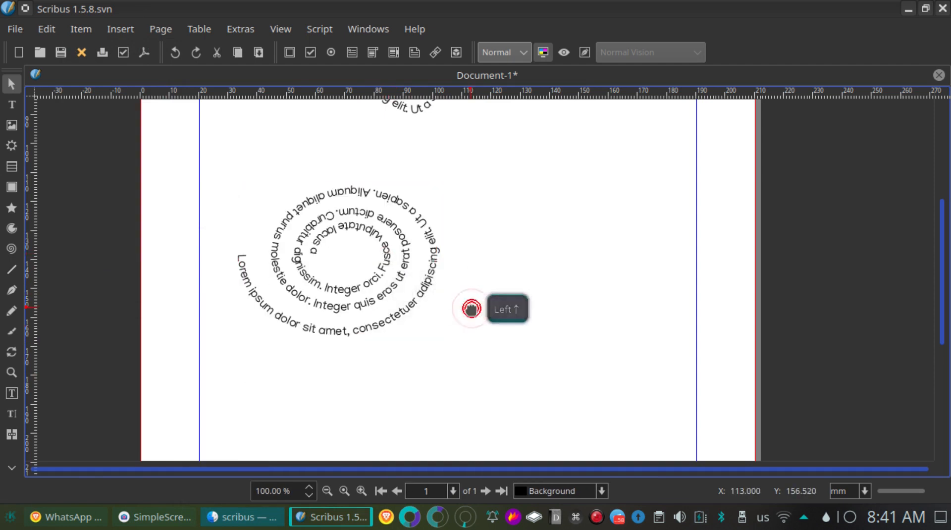
- Undo the spiral text's move and its attachment to the path
left_click(403, 307)
key("ctrl+z")
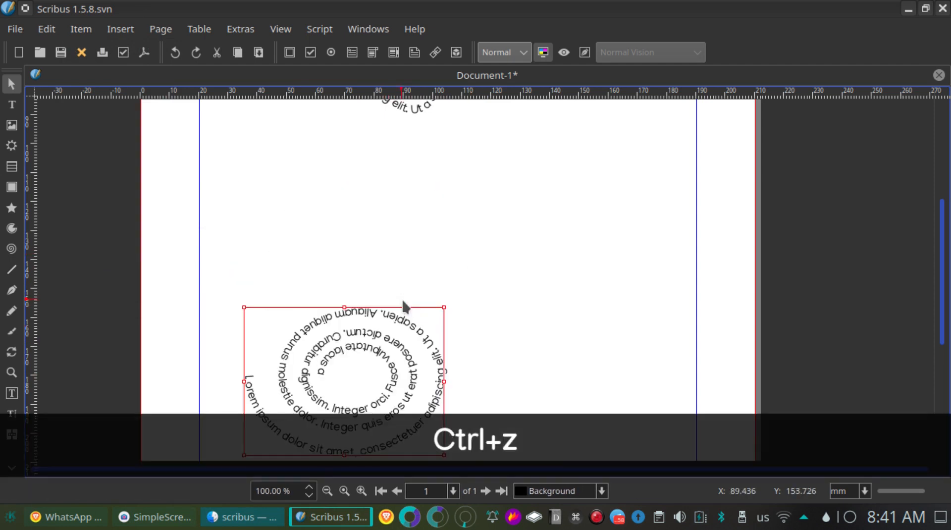
key("ctrl+z")
key("ctrl+z")
- Attach the Malayalam text from the frame above the spiral to the spiral path
left_click(382, 250)
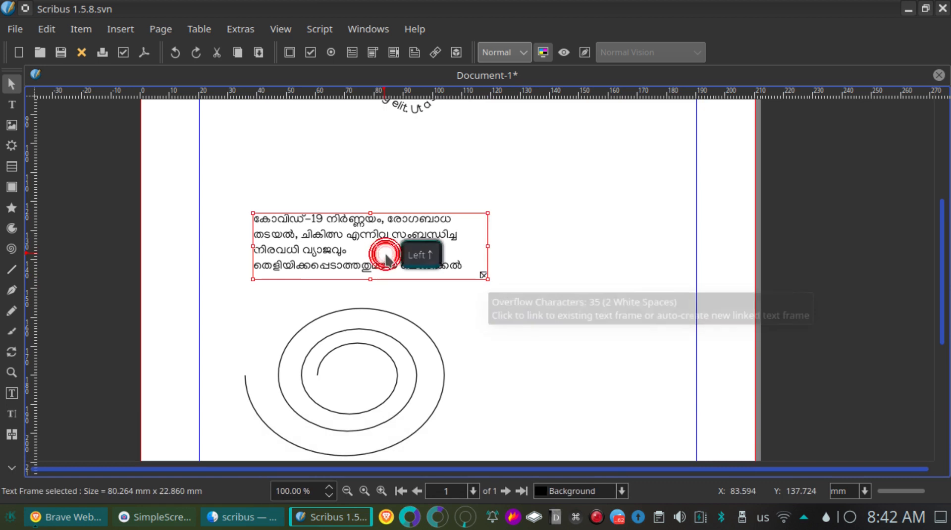
left_click(357, 353, "shift")
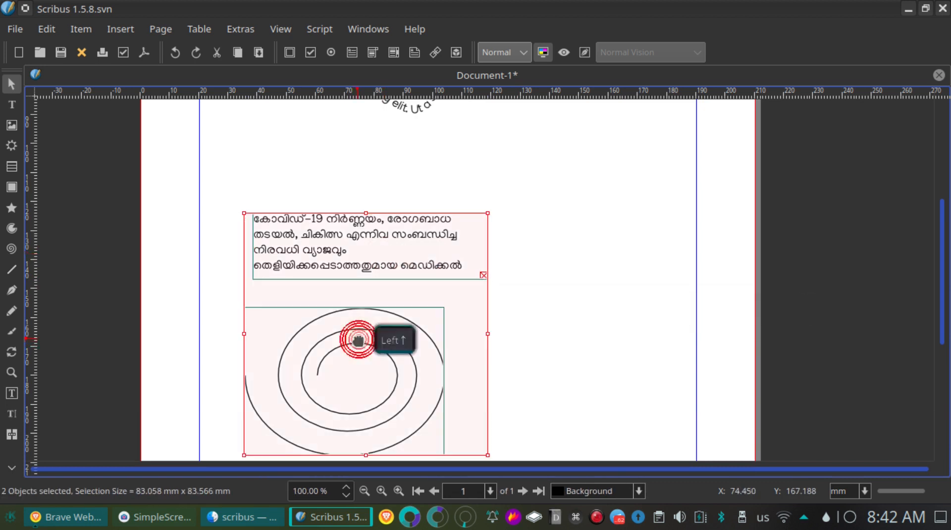
left_click(84, 36)
mouse_move(126, 266)
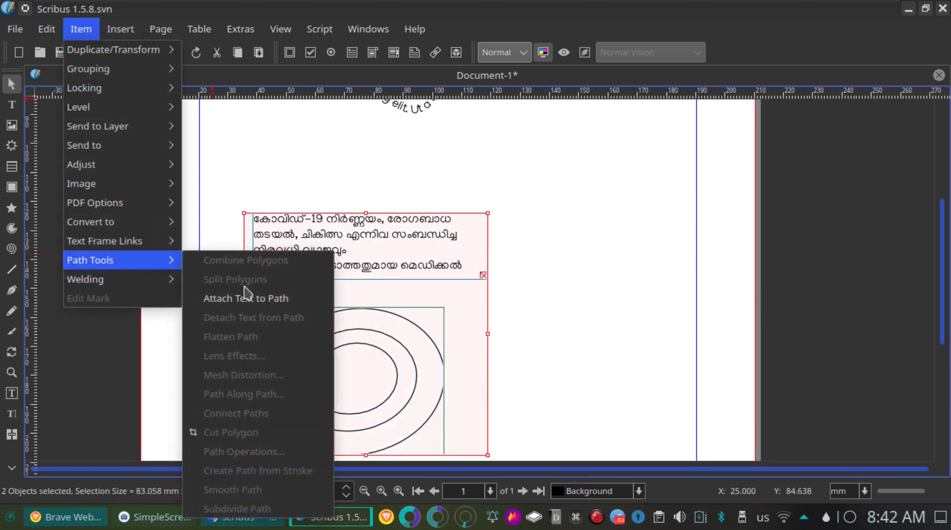
left_click(271, 297)
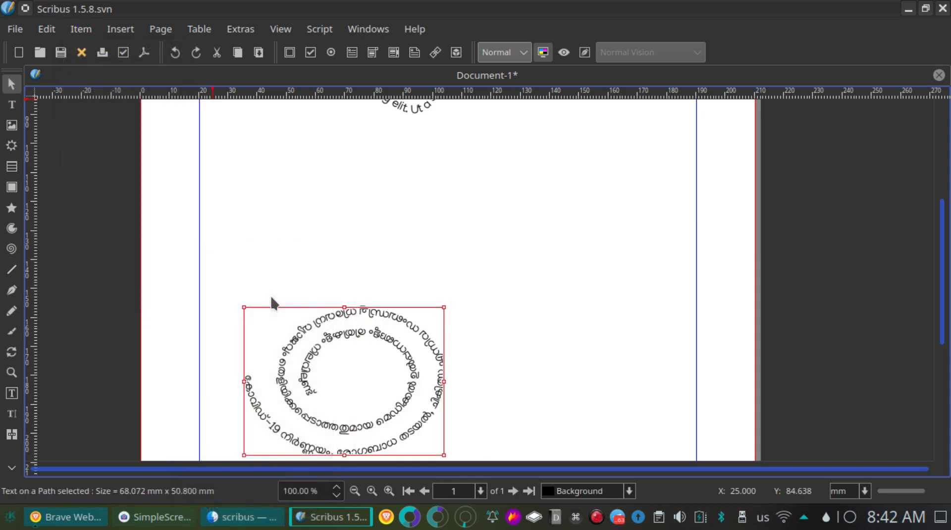
left_click(340, 263)
- Move the Malayalam spiral text upward on the page and inspect its lettering up close
left_click(394, 405)
left_click_drag(394, 406, 384, 299)
left_click(478, 347)
scroll(358, 299, "up", 1)
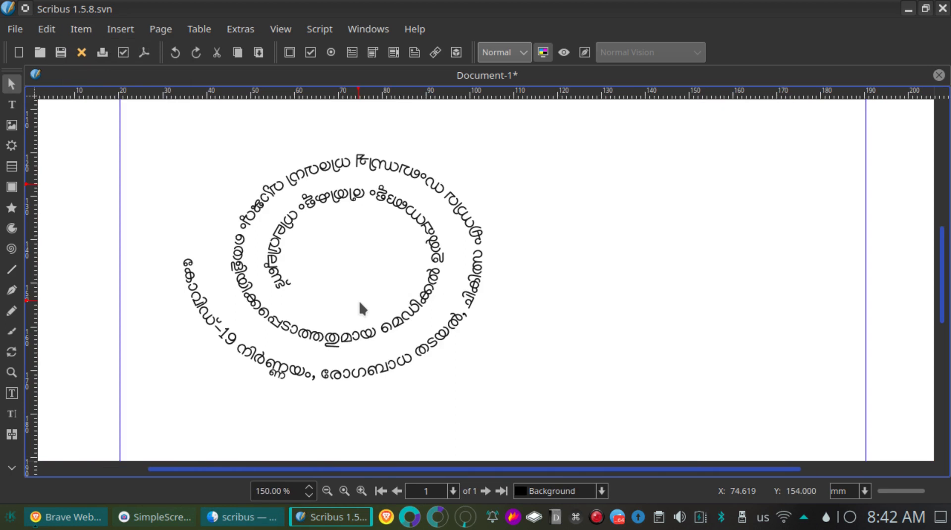
scroll(360, 303, "up", 1)
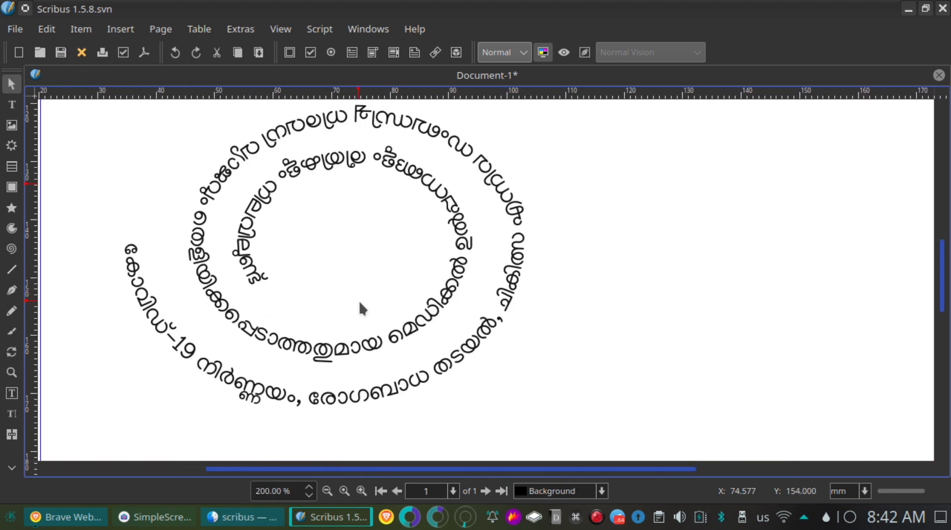
- Delete the Malayalam spiral text from the page
scroll(360, 308, "down", 2)
left_click(360, 308)
key("Delete")
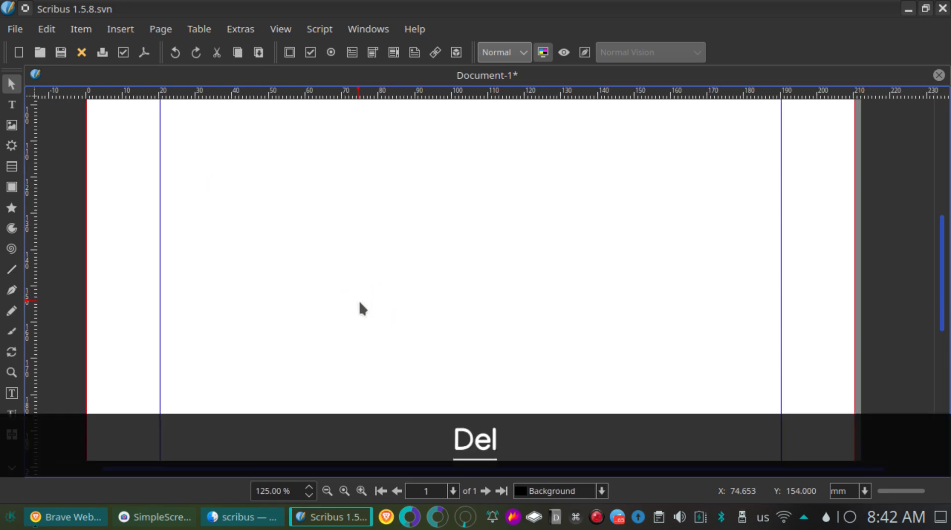
- Delete the curved sample text on a path from the page
scroll(358, 299, "down", 3)
left_click(375, 278)
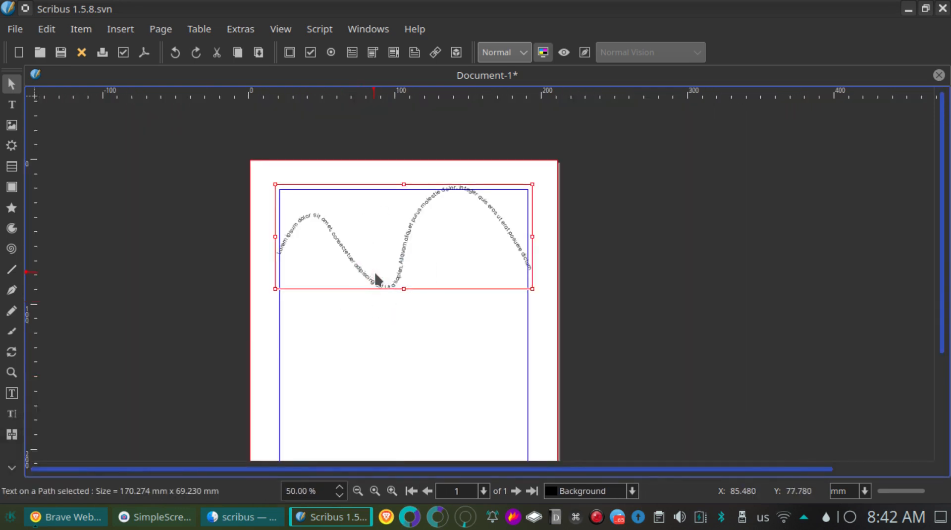
key("Delete")
- Draw a text frame about 57 mm wide near the page's upper margin and paste the copied Malayalam text into it
scroll(375, 278, "up", 3)
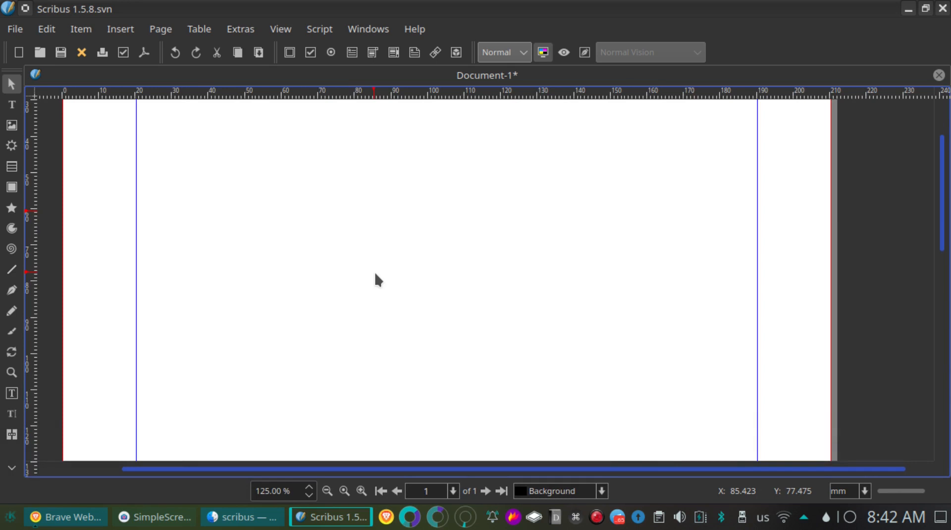
scroll(375, 274, "down", 5)
scroll(375, 274, "up", 3)
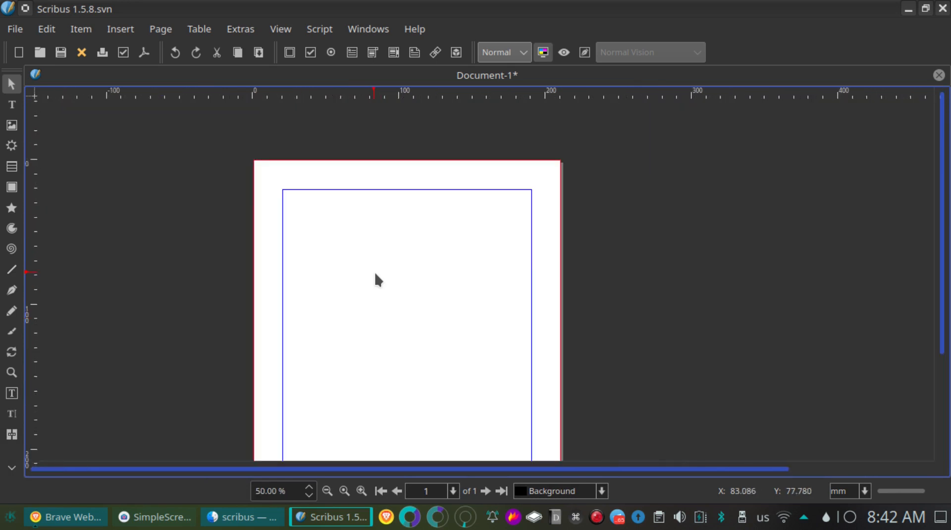
scroll(375, 274, "up", 1)
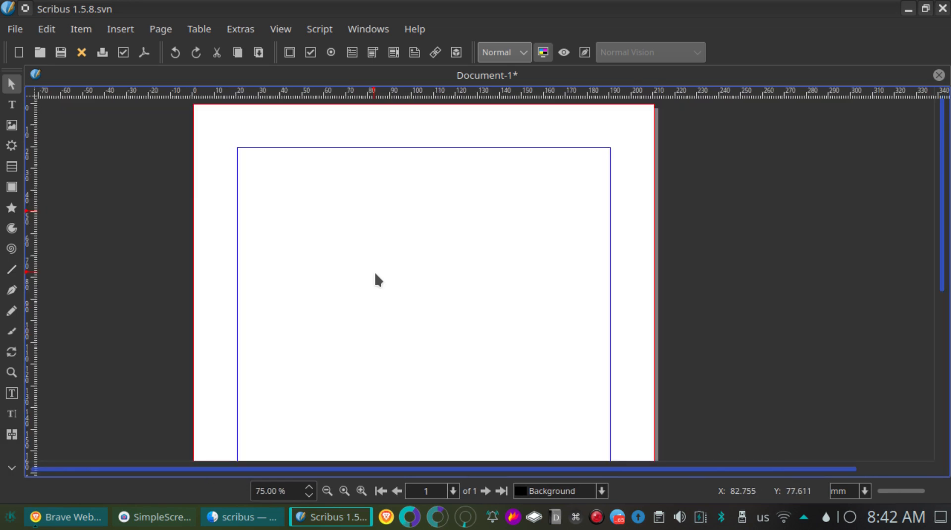
key("t")
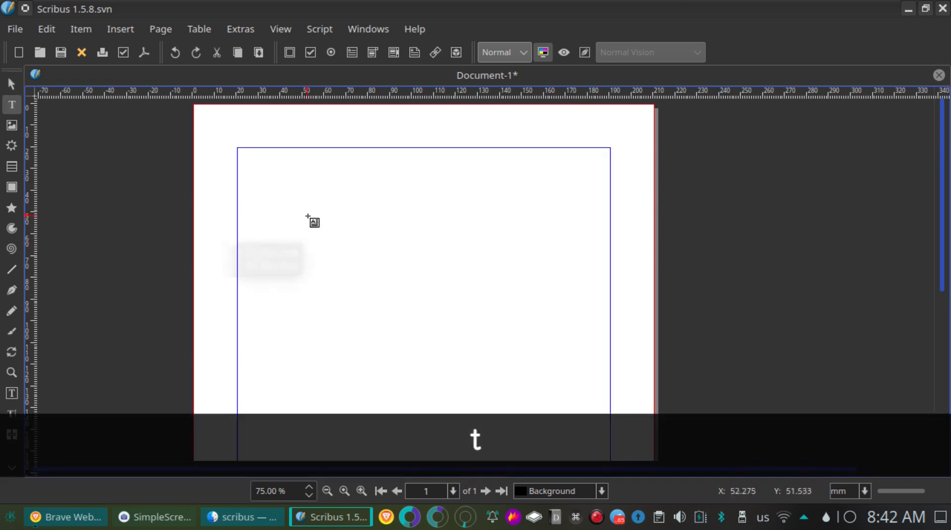
left_click_drag(266, 164, 390, 354)
left_click(279, 176)
key("ctrl+v")
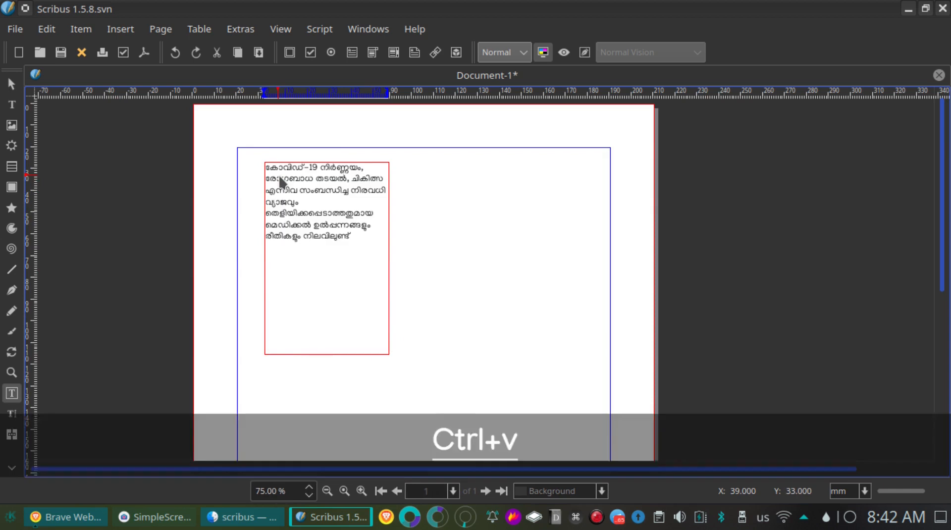
- Switch to the Malayalam Wikipedia page in Brave and copy the rest of the COVID-19 paragraph into the Scribus text frame
key("alt+Tab")
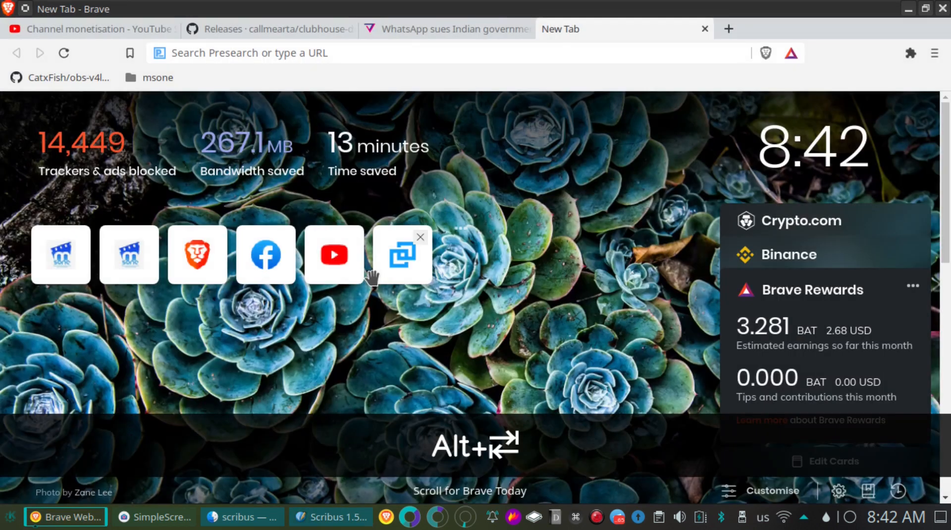
key("alt+Tab")
key("alt+Tab")
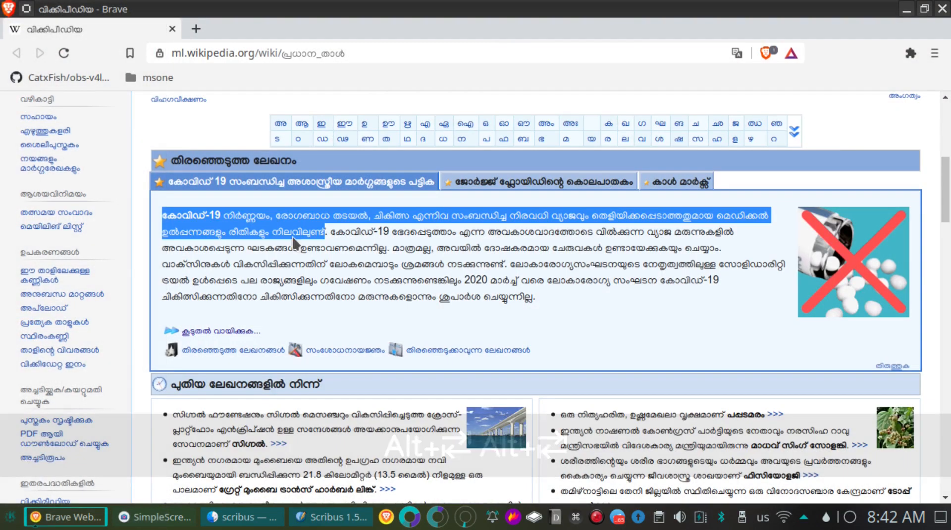
left_click_drag(333, 231, 641, 323)
- Lengthen the Malayalam text frame to about 145 mm and move it down the page
left_click_drag(327, 178, 301, 228)
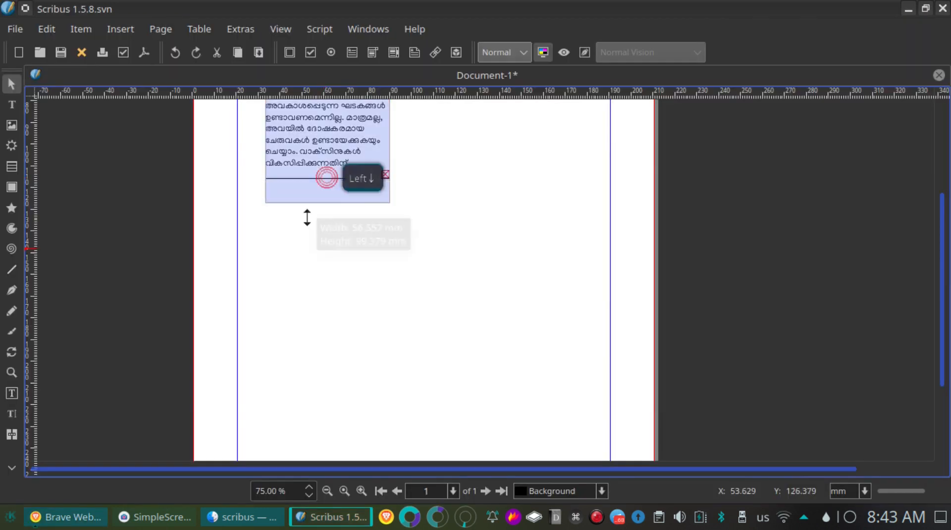
scroll(439, 237, "up", 3)
left_click(352, 274)
scroll(347, 273, "down", 3)
left_click_drag(325, 238, 327, 263)
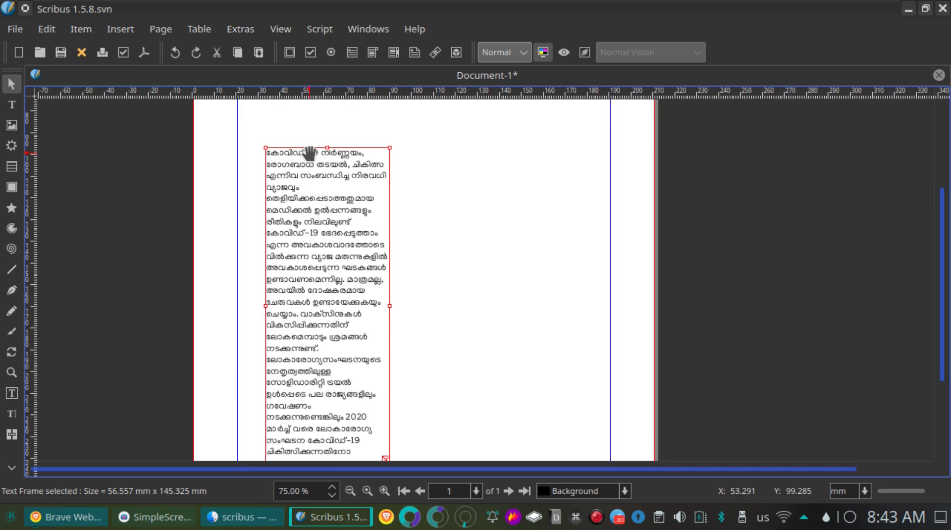
- Cut the opening words "കോവിഡ്-19 നിർണ്ണയം," from the Malayalam text frame
double_click(311, 152)
double_click(314, 153)
left_click(365, 152)
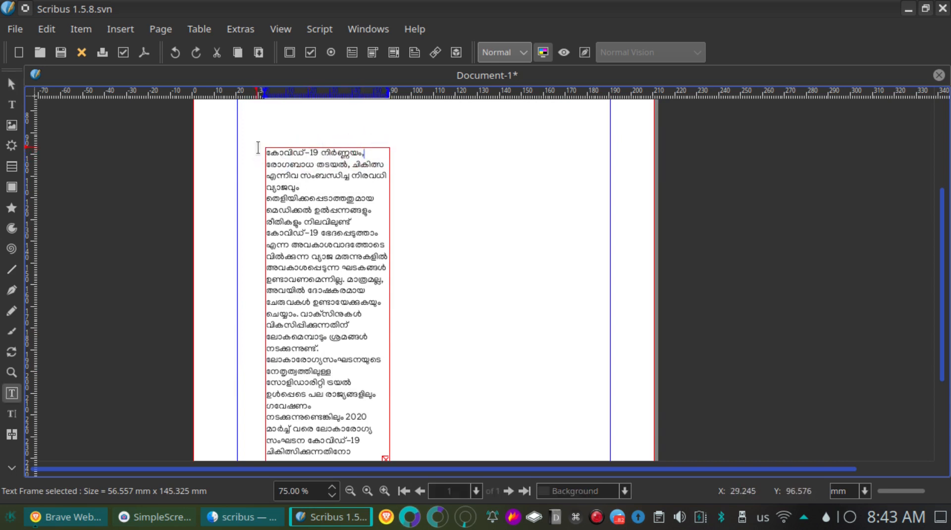
left_click(269, 145)
left_click(274, 155)
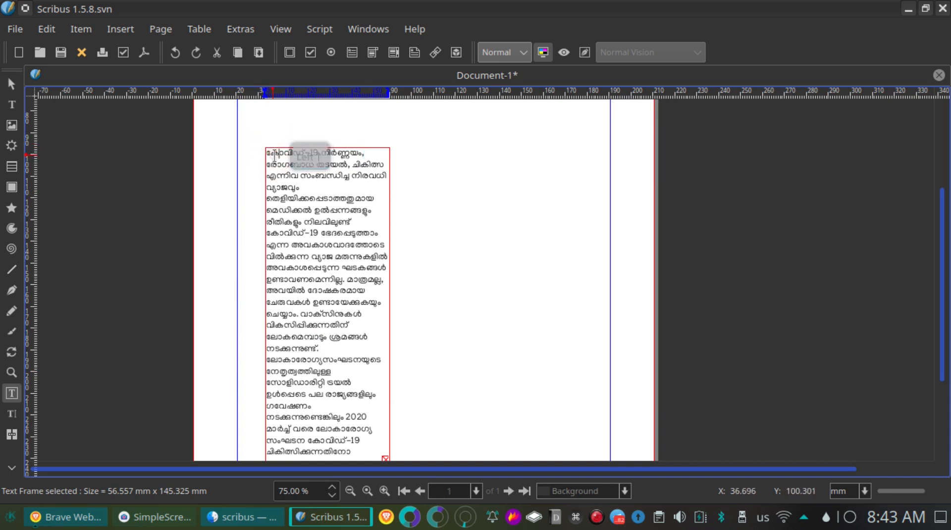
left_click_drag(268, 153, 326, 156)
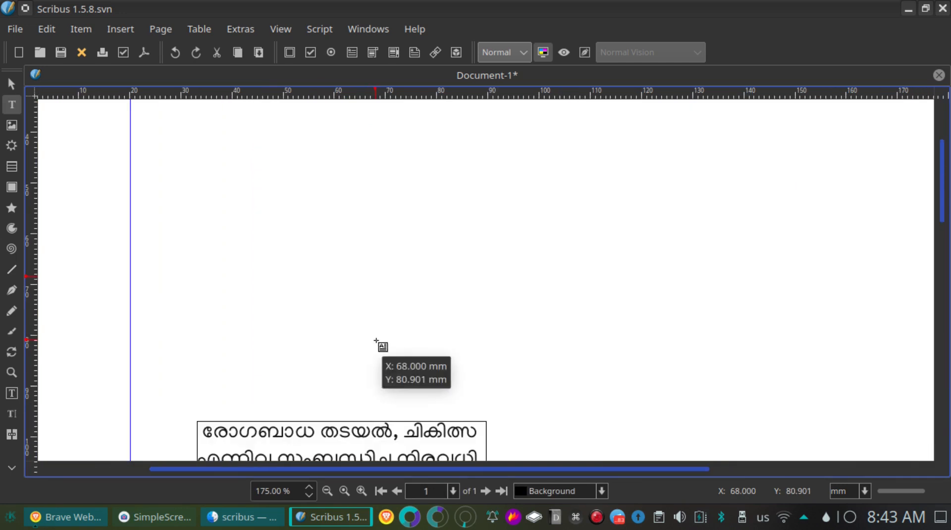
- Draw a text frame about 57.5 by 9 mm directly above the body text and paste the cut heading into it
scroll(377, 341, "down", 5)
scroll(375, 342, "down", 1, "ctrl")
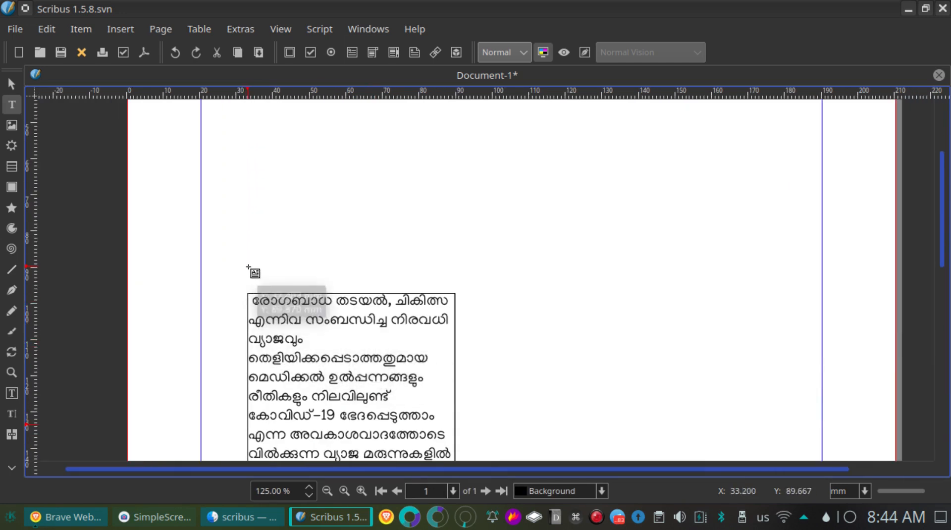
left_click_drag(246, 261, 455, 293)
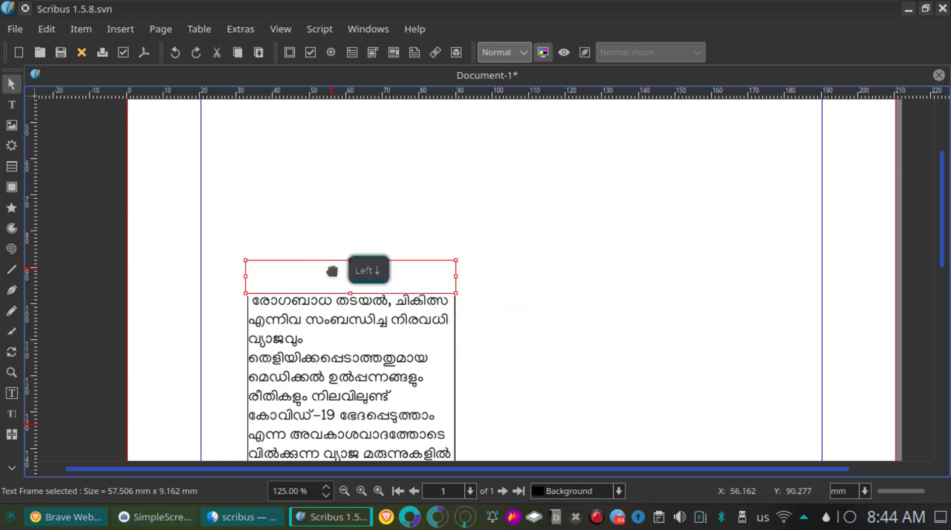
double_click(332, 270)
key("ctrl+v")
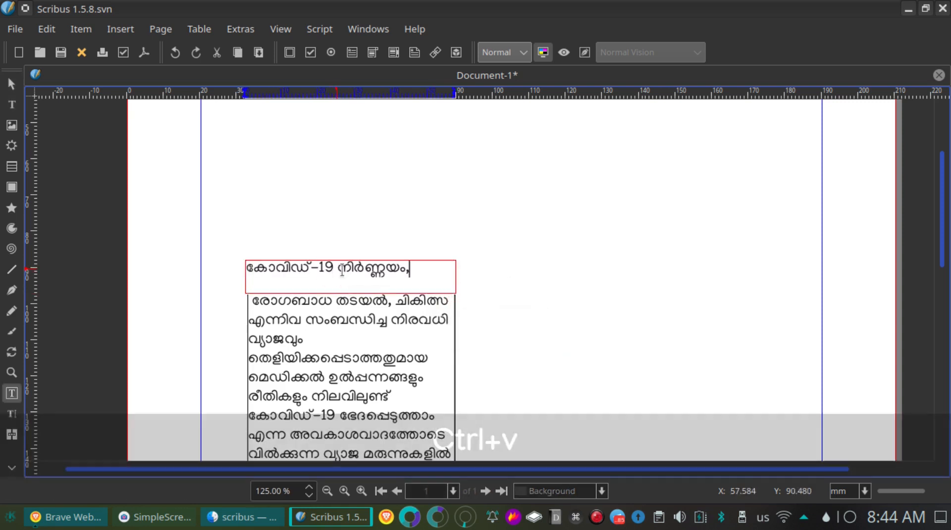
- Remove the heading's trailing comma and format its text as bold at 18 pt
key("ctrl+a")
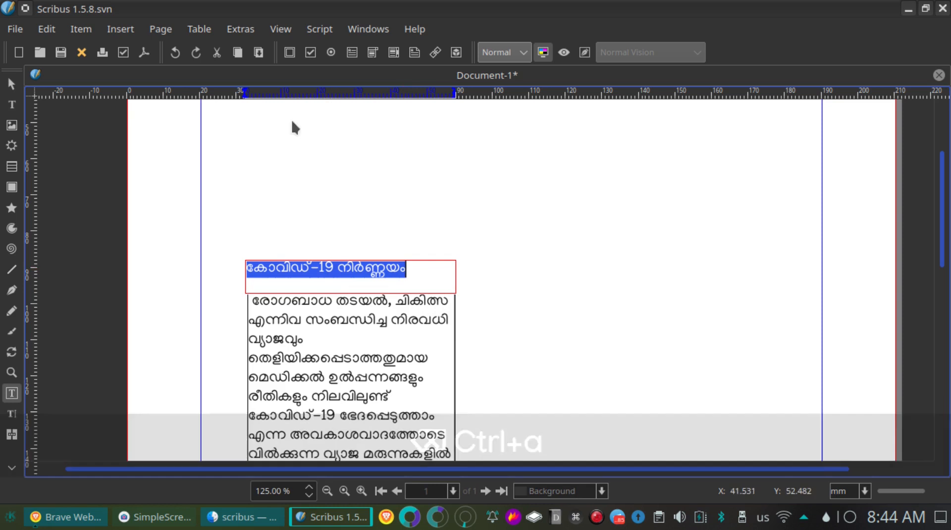
left_click(370, 29)
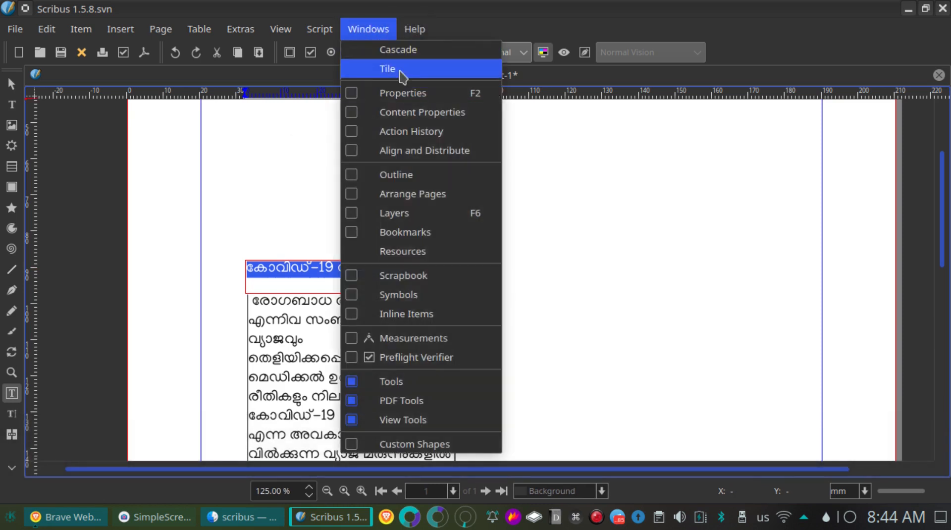
left_click(436, 112)
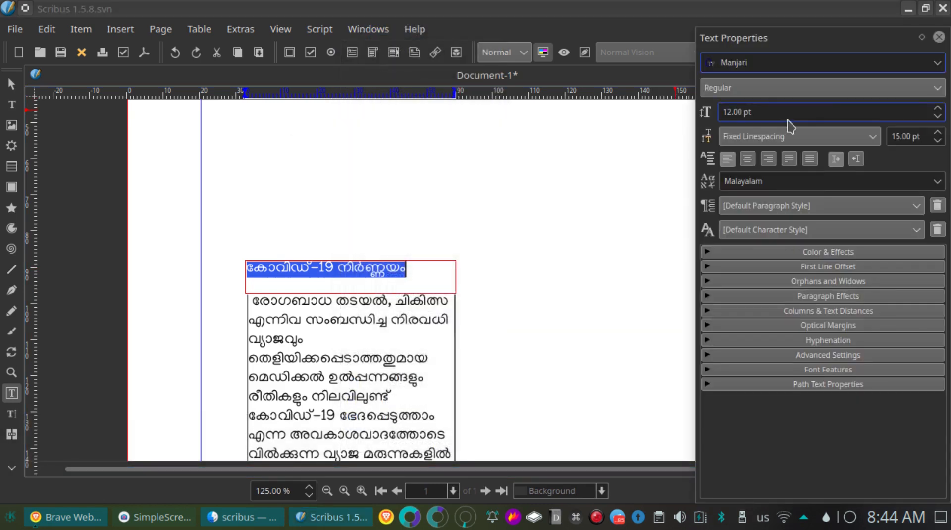
left_click_drag(776, 106, 704, 113)
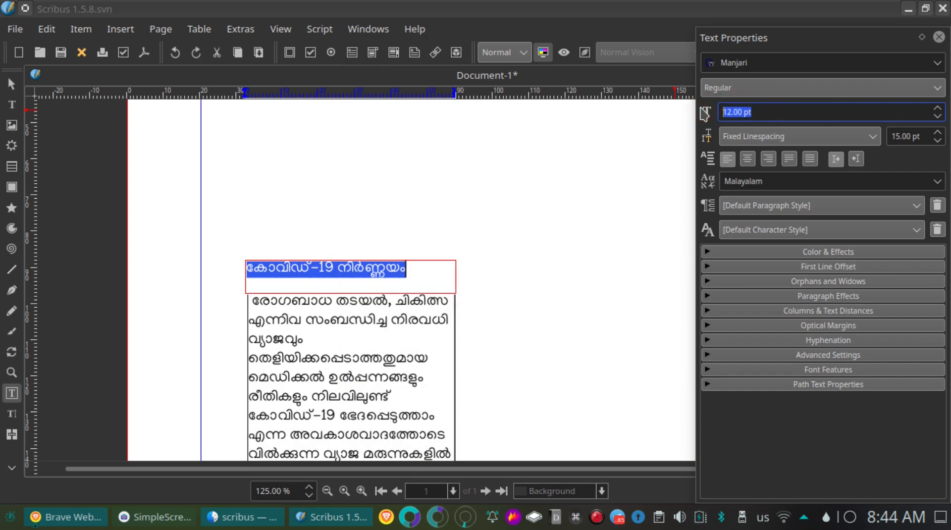
type("18")
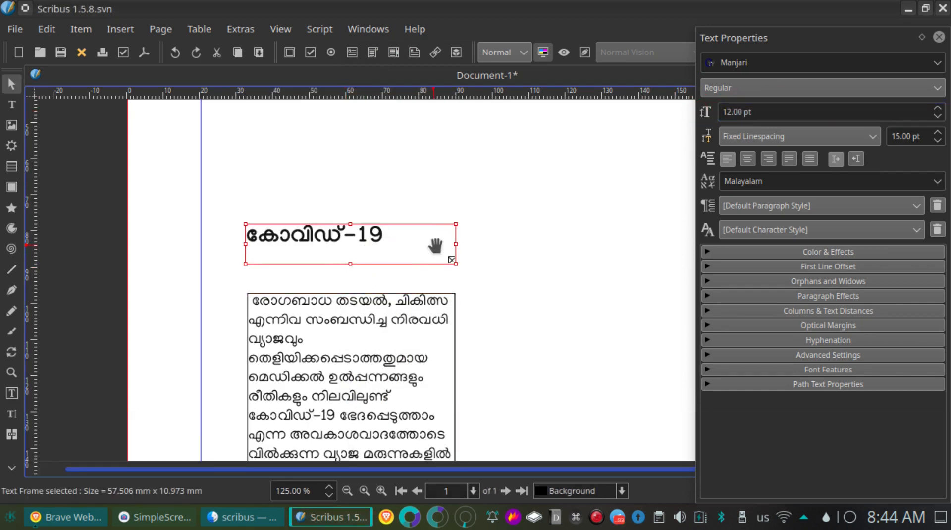
- Enlarge the heading frame to fit two lines and move it down against the body text frame
left_click_drag(352, 265, 352, 279)
mouse_move(319, 244)
left_mouse_down()
mouse_move(312, 261)
mouse_move(322, 263)
left_mouse_up()
left_click(466, 252)
- Draw a rectangle about 64.5 by 170 mm around the heading and body text frames
scroll(467, 252, "up", 5)
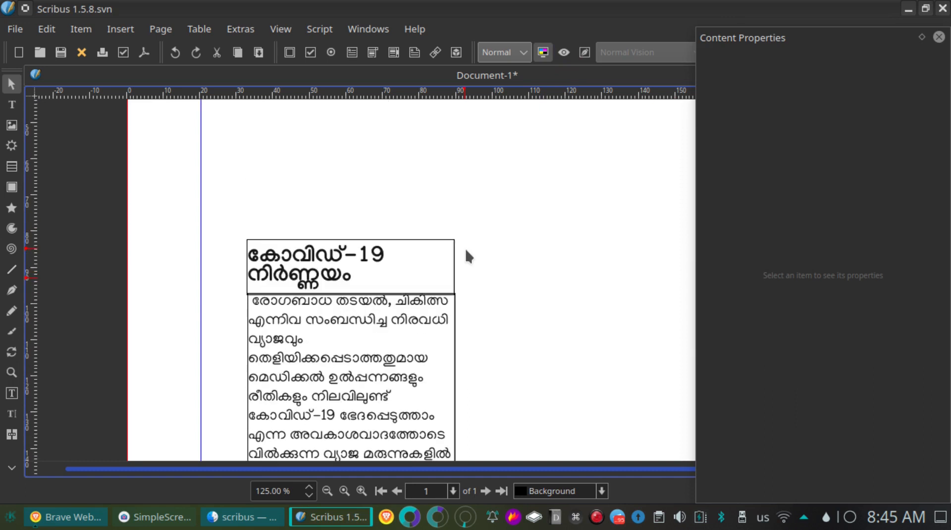
scroll(465, 255, "down", 1)
scroll(466, 255, "down", 3)
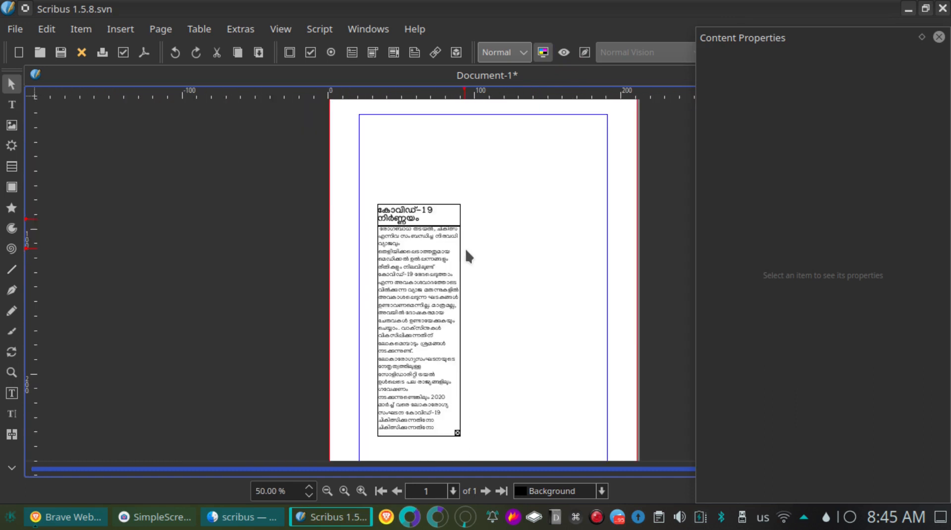
left_click(10, 188)
left_click_drag(372, 198, 466, 445)
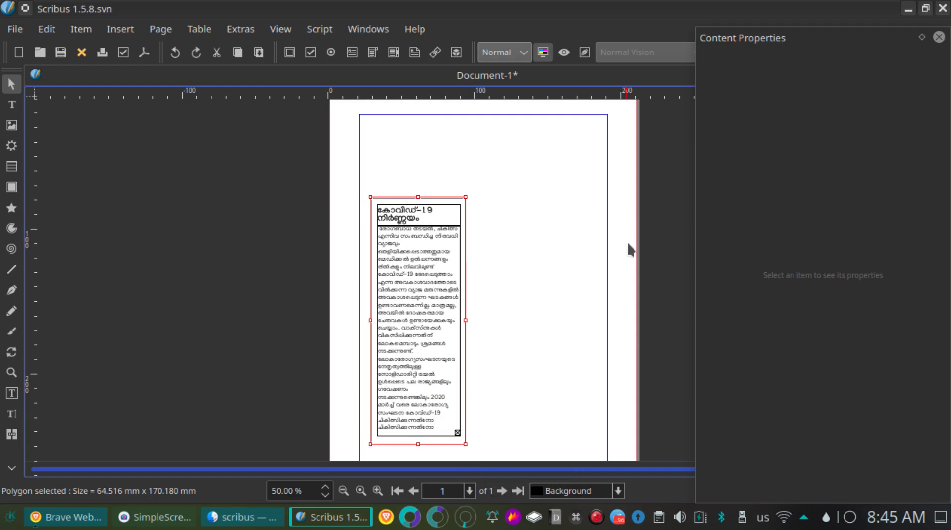
- Fill the rectangle with solid Black at a 20% shade
left_click(371, 30)
left_click(409, 99)
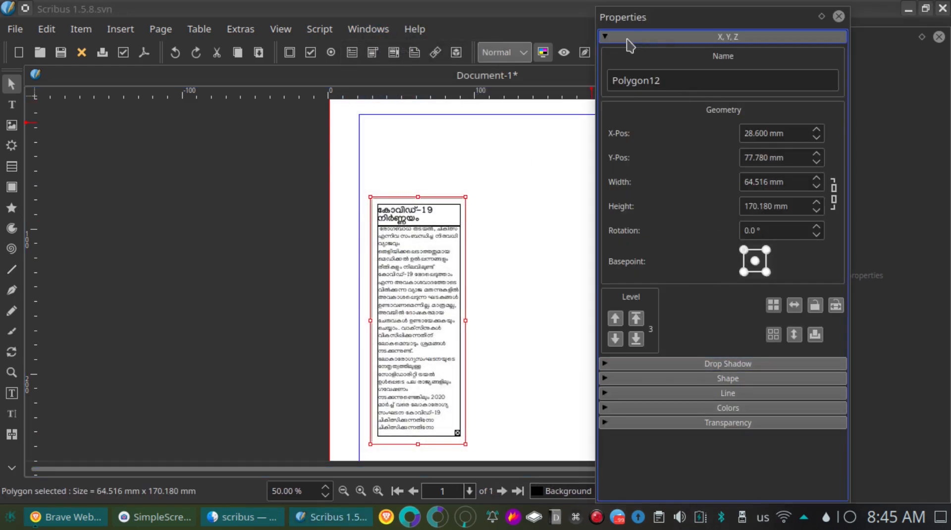
left_click(605, 38)
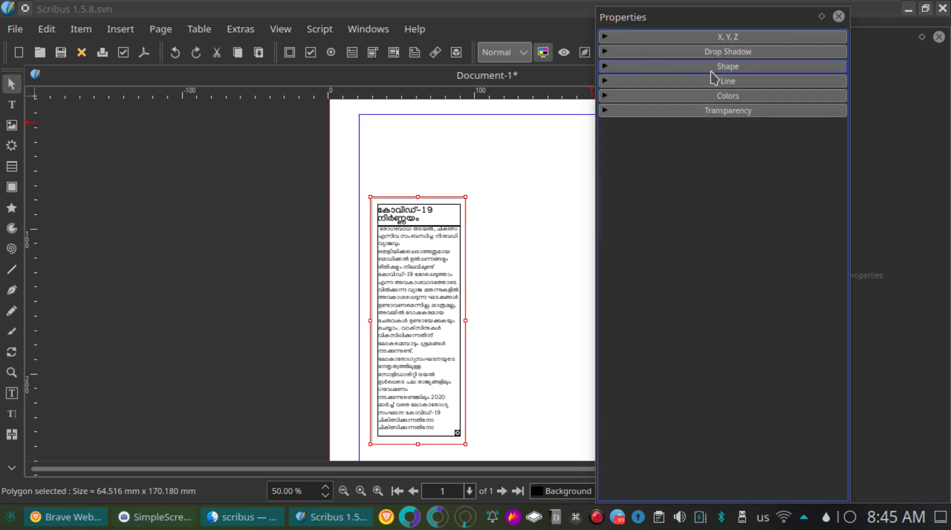
left_click(712, 97)
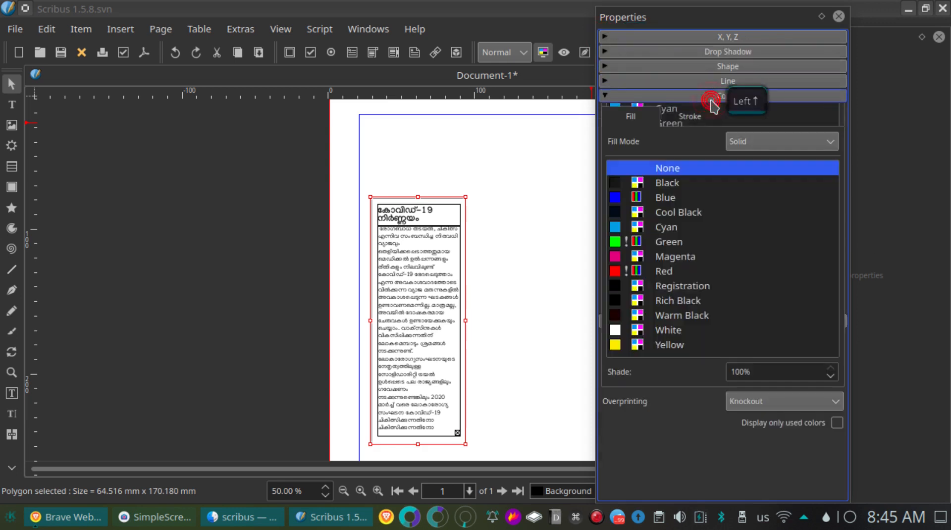
left_click(659, 185)
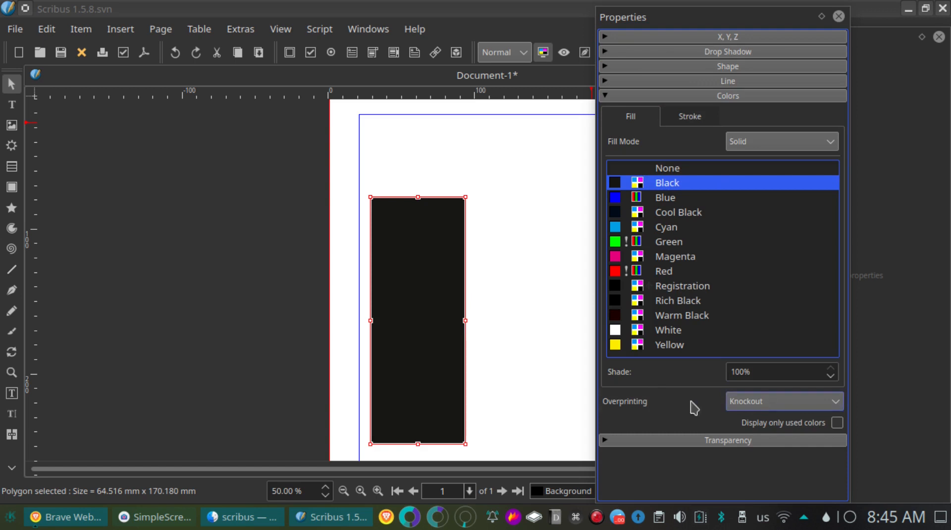
double_click(765, 371)
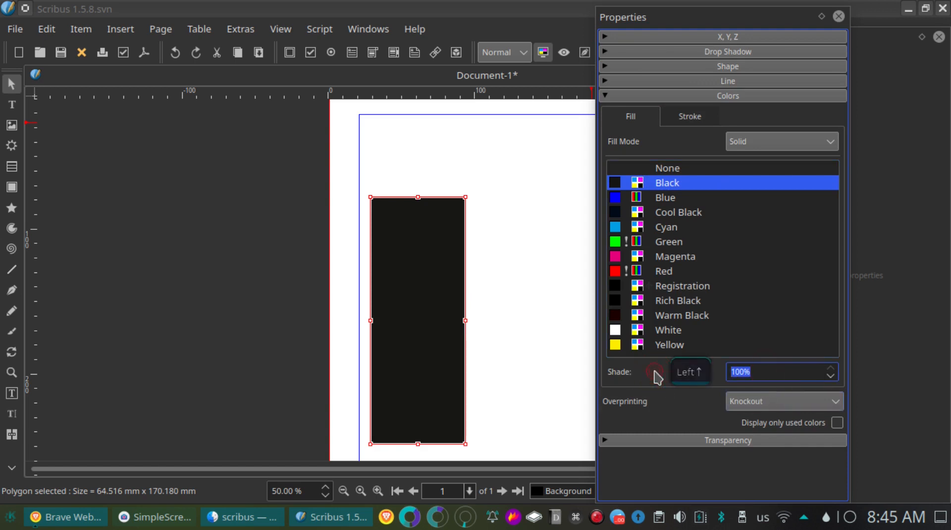
type("20")
key("Return")
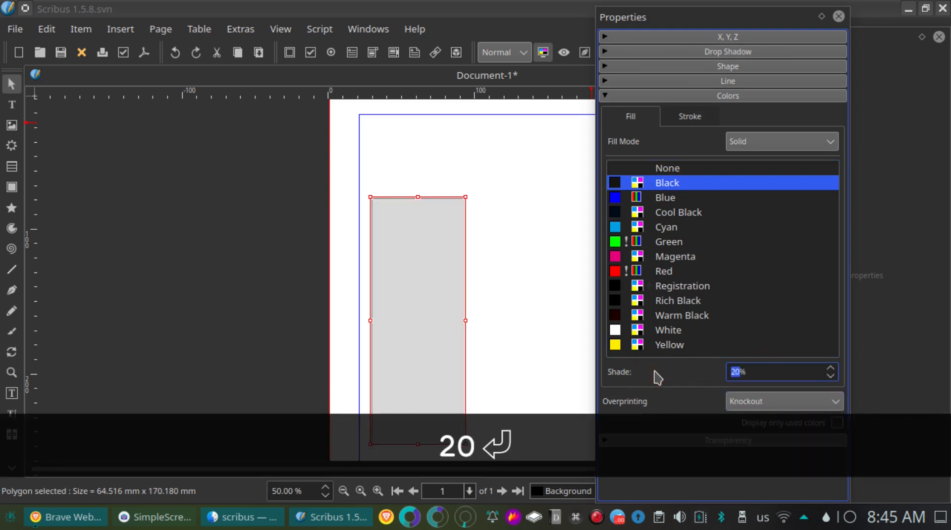
- Try Cool Black, Cyan, Red, Rich Black, White and Blue as the rectangle's fill, and return it to Black
left_click(659, 213)
left_click(664, 226)
left_click(664, 271)
left_click(674, 300)
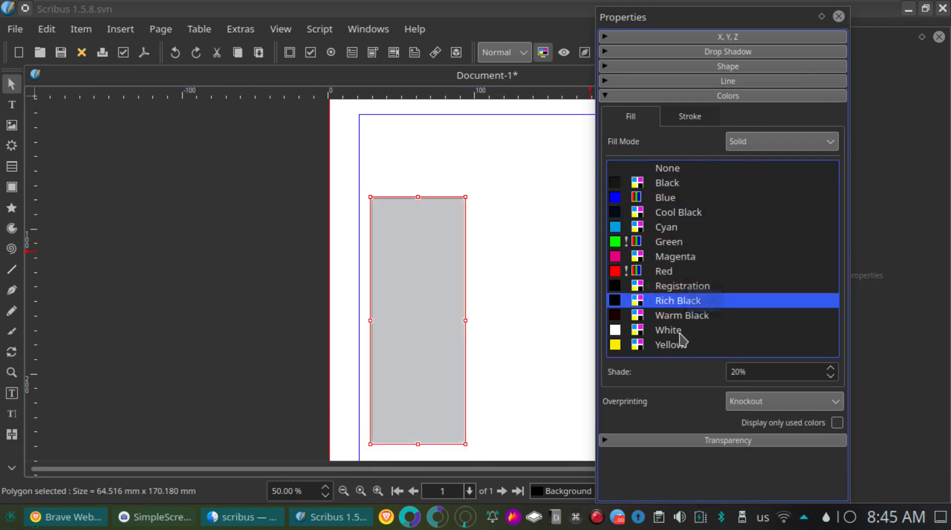
left_click(680, 331)
left_click(659, 199)
left_click(644, 185)
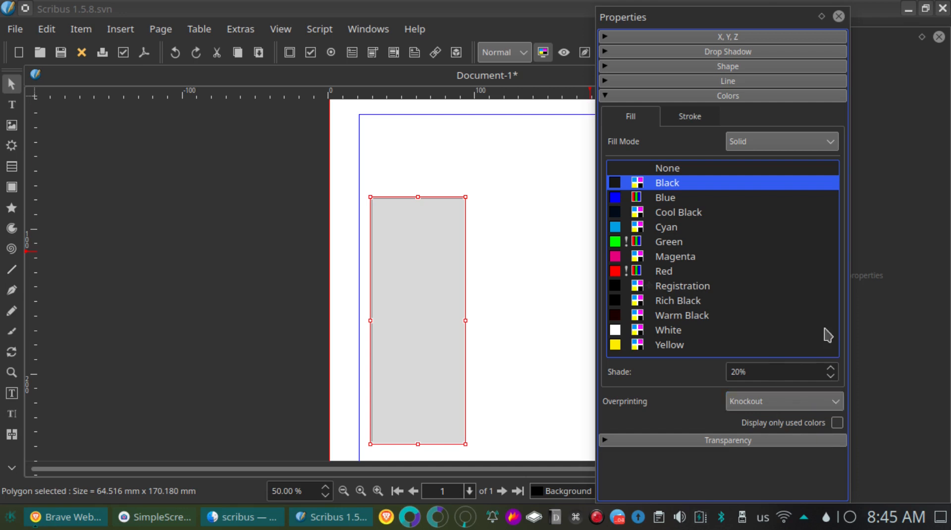
left_click(604, 103)
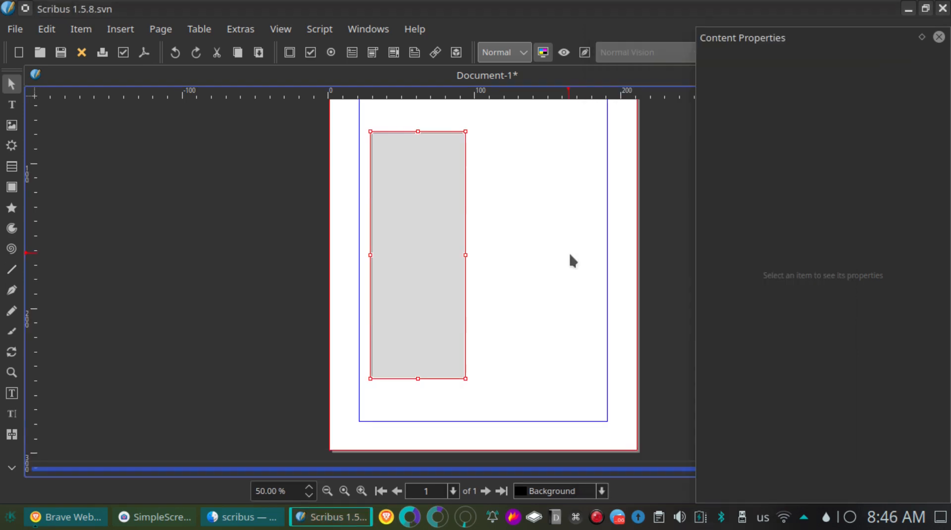
scroll(435, 207, "up", 3)
scroll(435, 207, "down", 4)
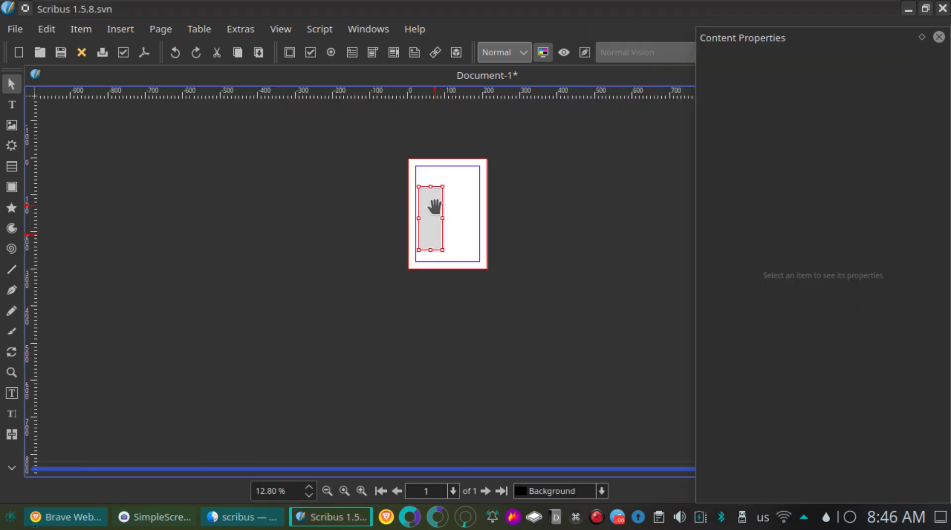
scroll(435, 207, "up", 1)
scroll(435, 206, "up", 3)
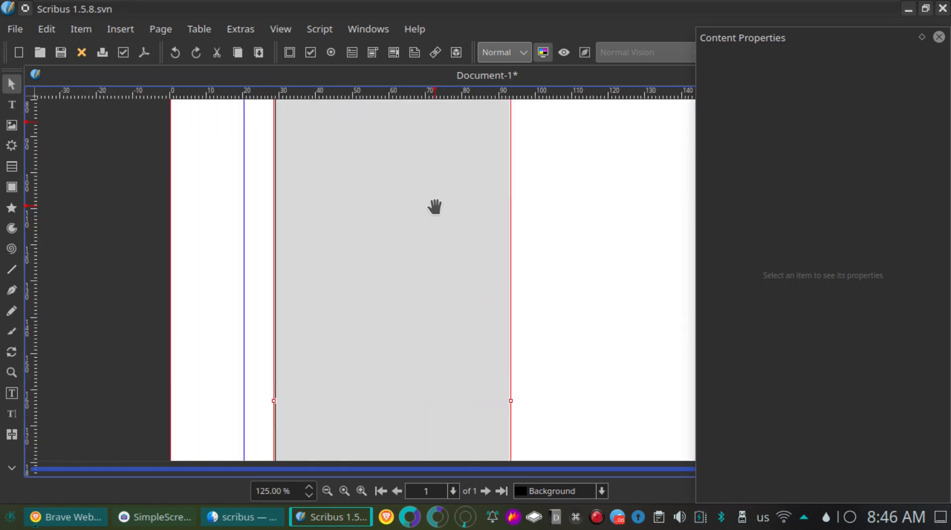
- Lower the shaded rectangle to the bottom level, behind the heading and body text frames
scroll(435, 206, "down", 2)
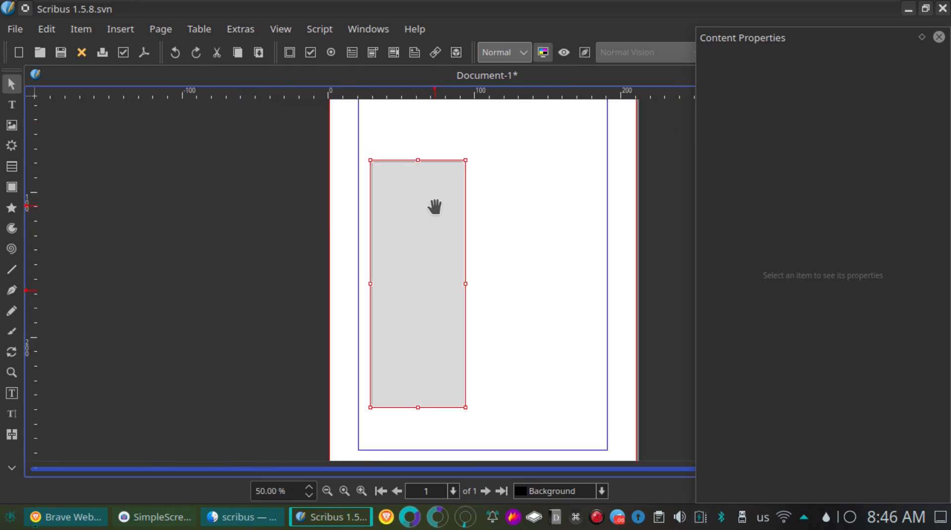
right_click(435, 207)
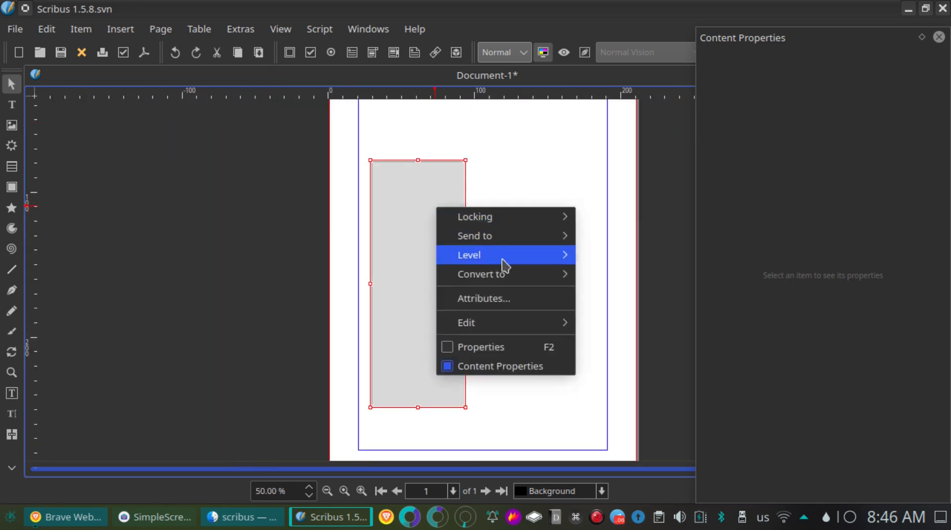
mouse_move(535, 266)
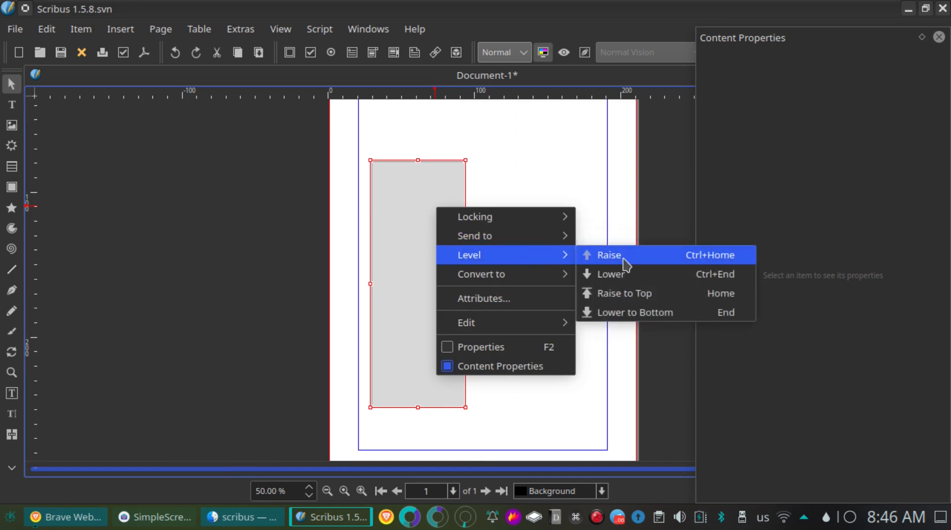
left_click(598, 386)
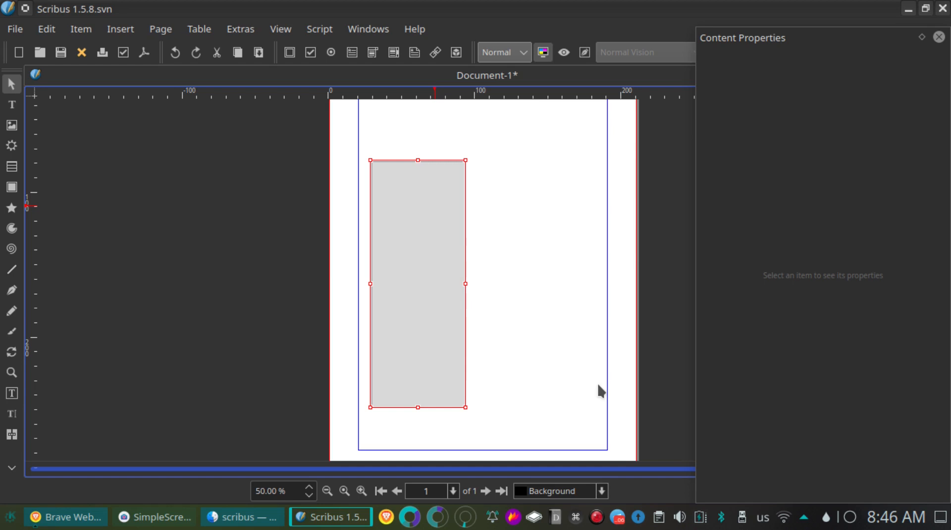
key("End")
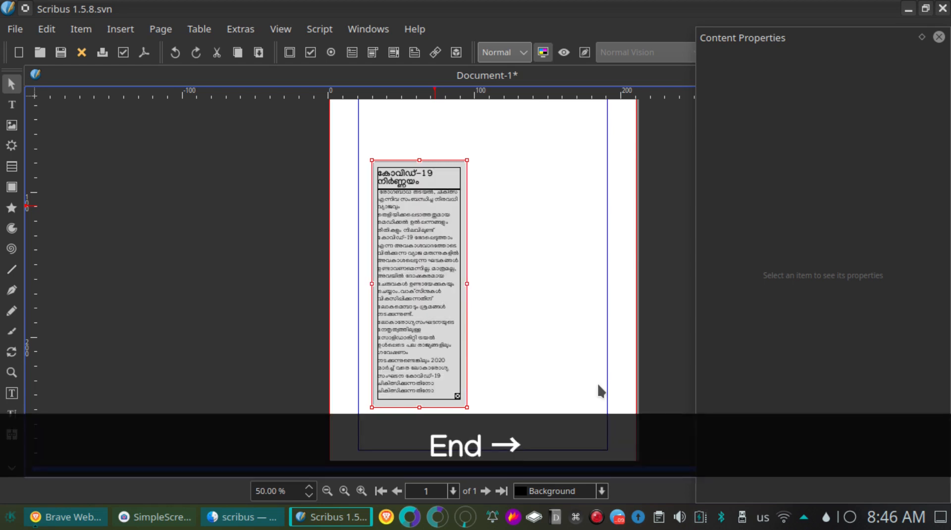
left_click(546, 368)
scroll(433, 264, "up", 1)
scroll(434, 272, "up", 1)
scroll(435, 271, "down", 2)
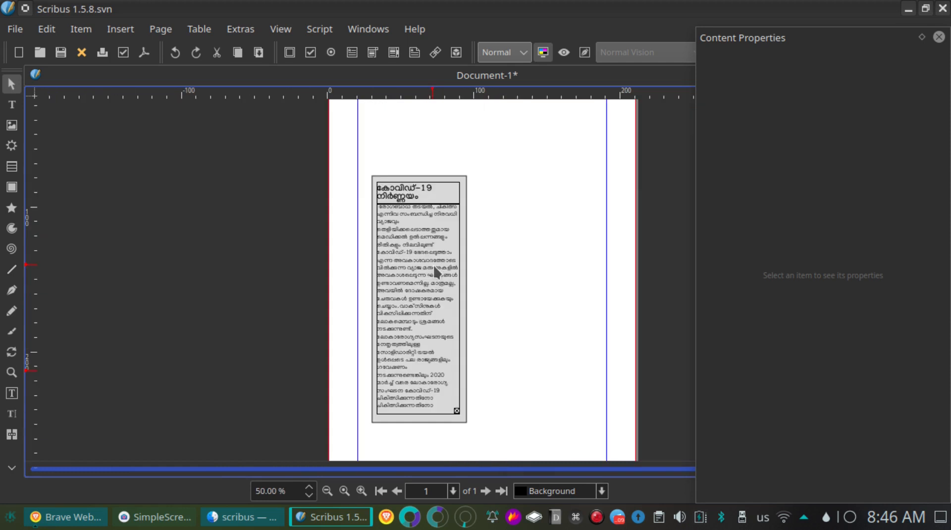
- Check the layout in preview mode without frame outlines, and return to the normal editing view
left_click(563, 53)
left_click(406, 192)
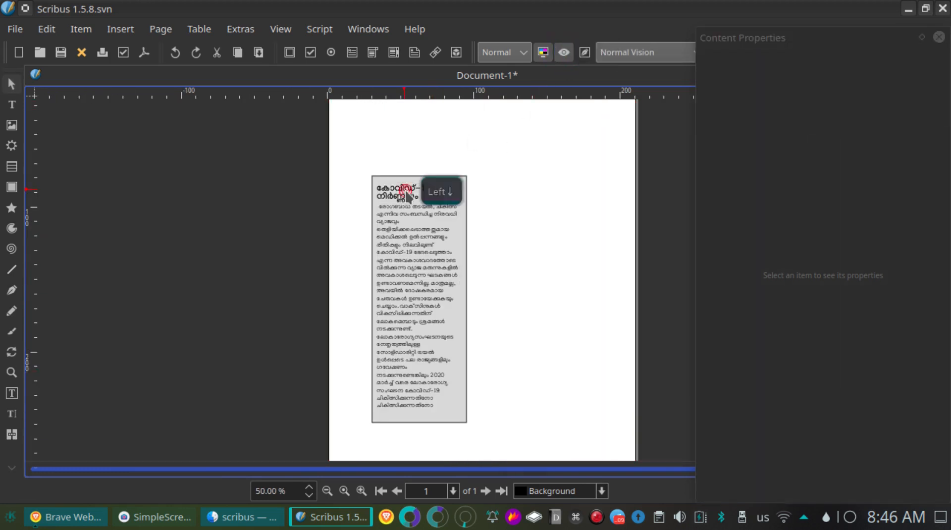
left_click(564, 53)
left_click(495, 205)
- Weld the heading frame and the body text frame together
scroll(436, 233, "up", 3)
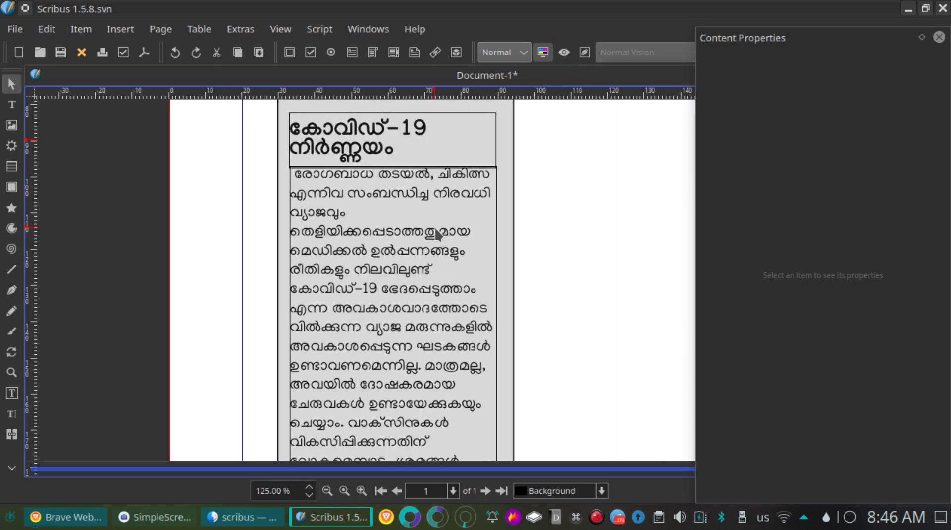
left_click(354, 152)
left_click(360, 233, "shift")
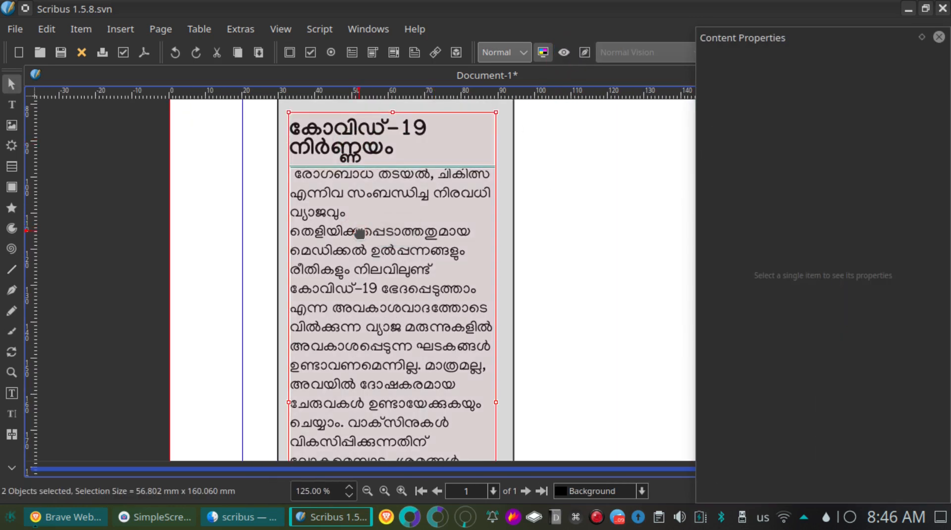
left_click(81, 28)
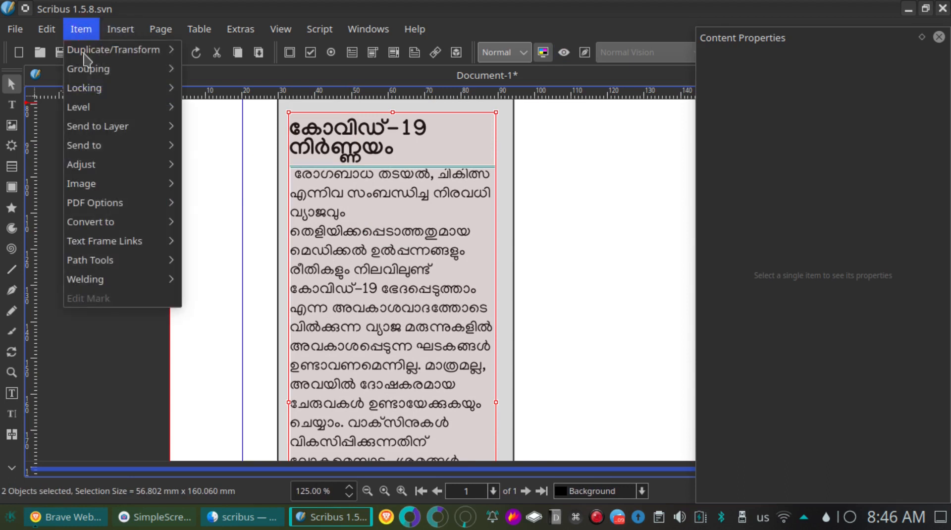
mouse_move(133, 282)
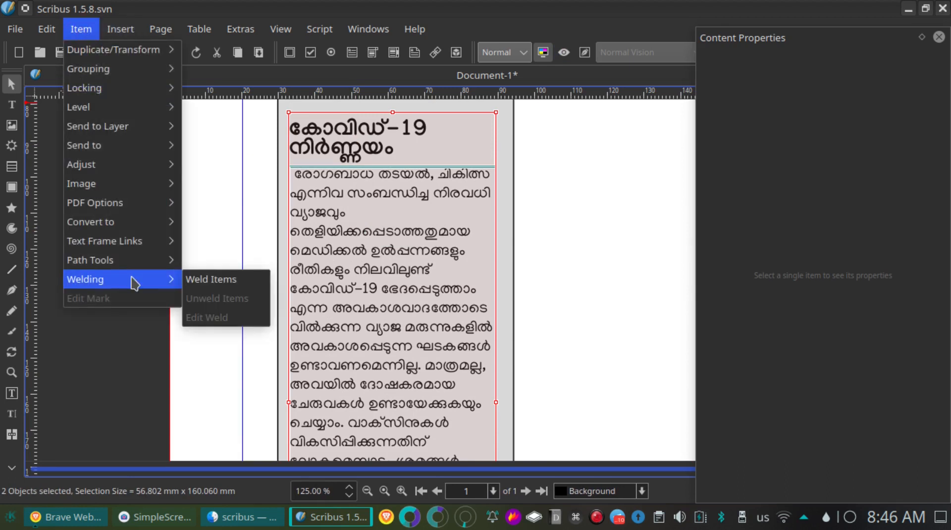
left_click(218, 280)
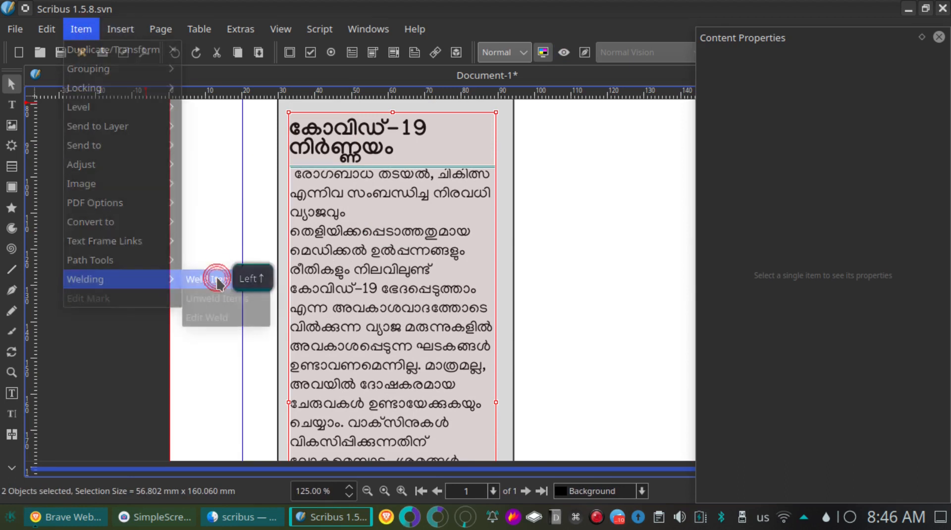
- Move the welded heading and body frames off the shaded rectangle and back onto it
left_click(544, 221)
left_click(405, 247)
left_click_drag(402, 289, 627, 327)
left_click_drag(627, 274, 400, 300)
- Try selecting all the text in the welded heading and body frames and inserting "h" after 19 in the heading
double_click(371, 163)
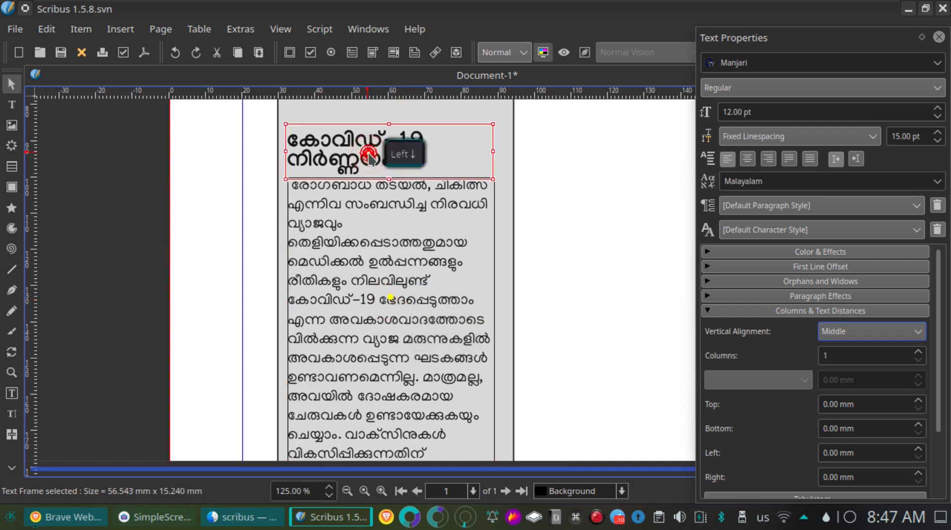
key("ctrl+a")
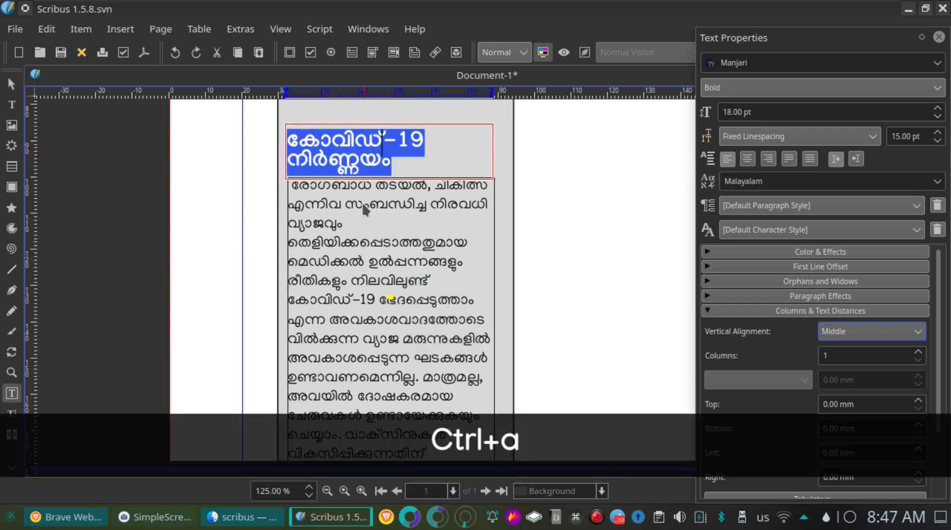
double_click(356, 227)
key("ctrl+a")
left_click(357, 228)
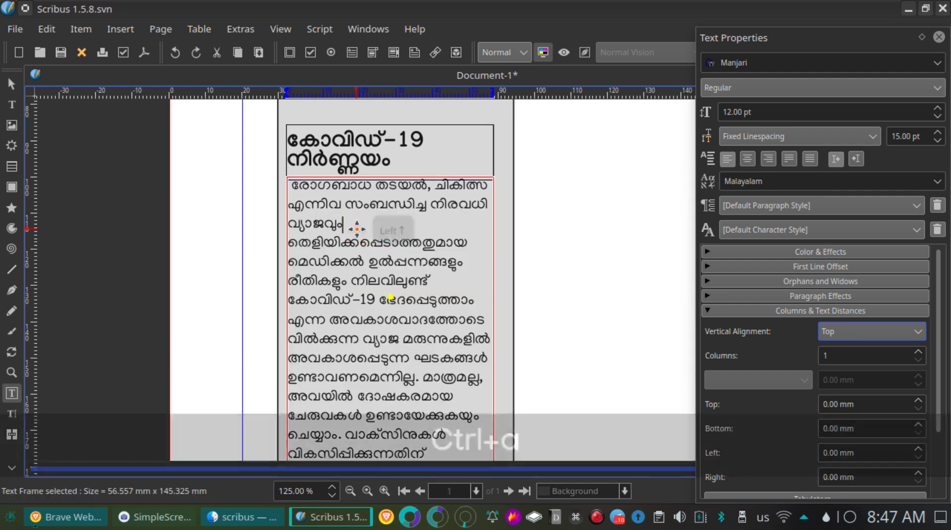
left_click(367, 146)
double_click(416, 141)
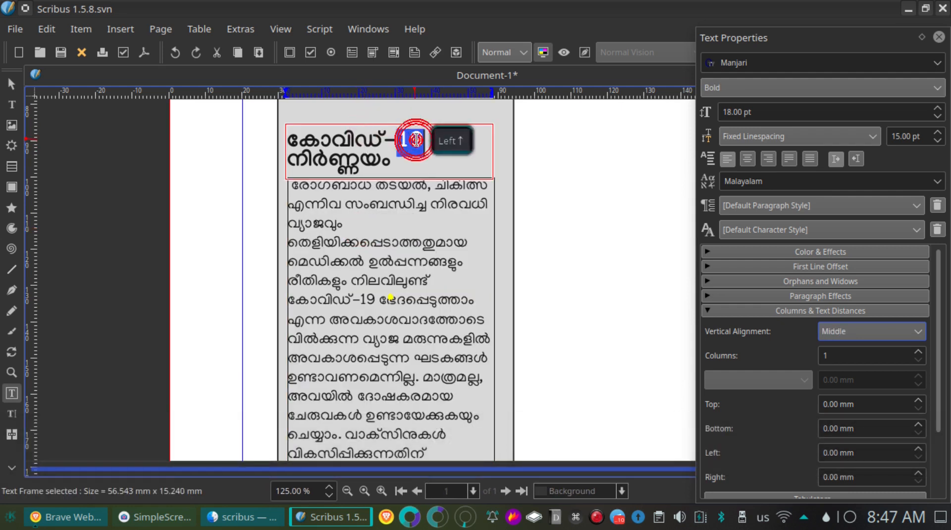
left_click(433, 142)
type("h")
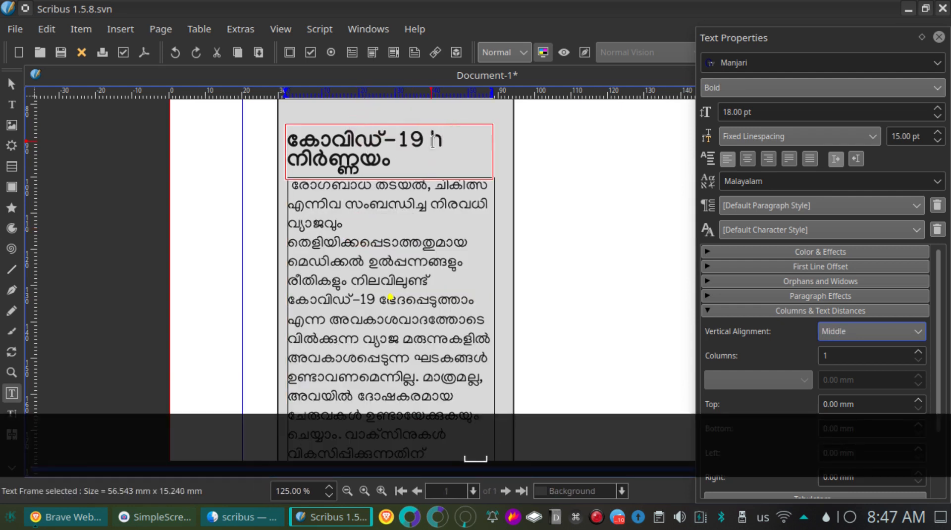
left_click(550, 210)
- Weld the shaded rectangle to the heading frame
scroll(550, 210, "up", 5)
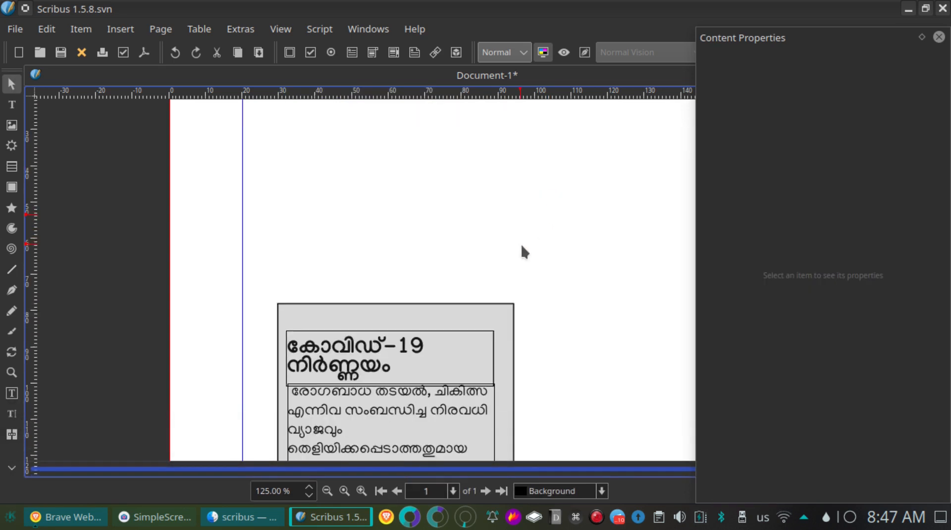
left_click(438, 325)
left_click(401, 339, "shift")
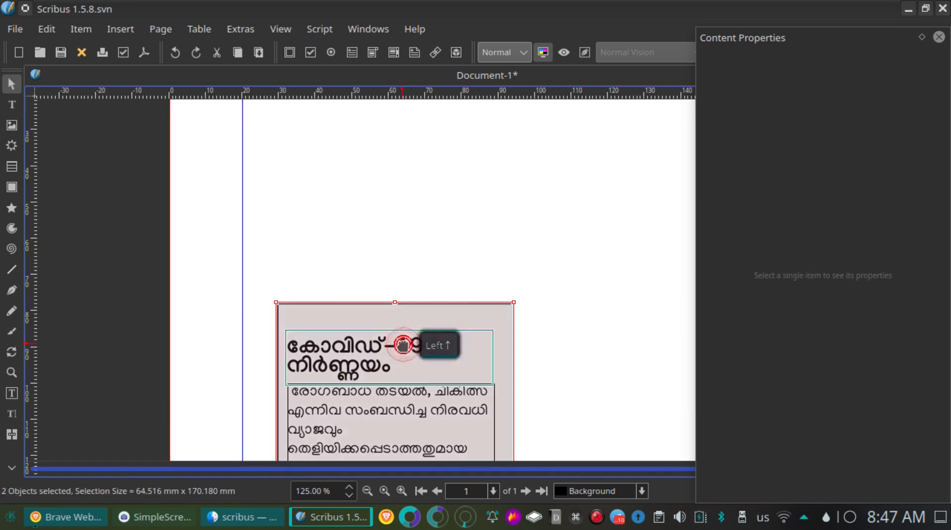
left_click(524, 283)
left_click(465, 308)
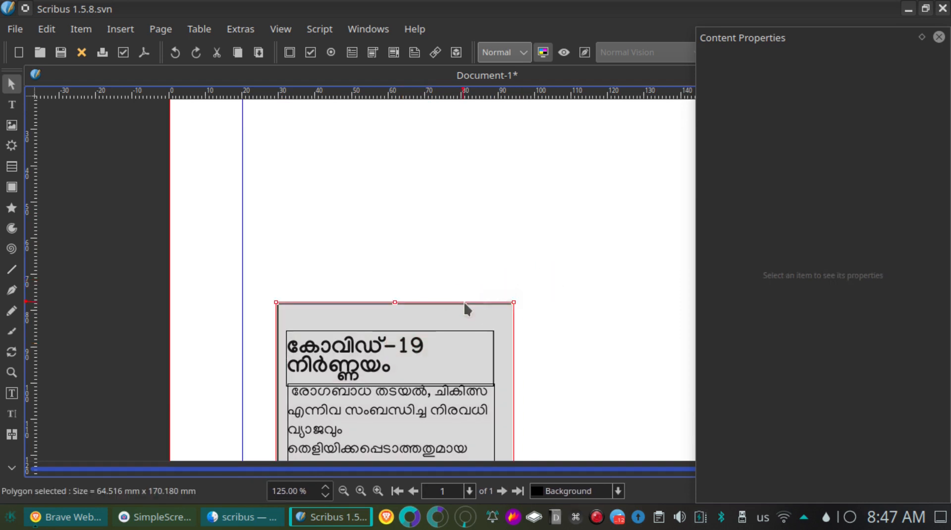
left_click(417, 366, "shift")
left_click(47, 27)
mouse_move(81, 29)
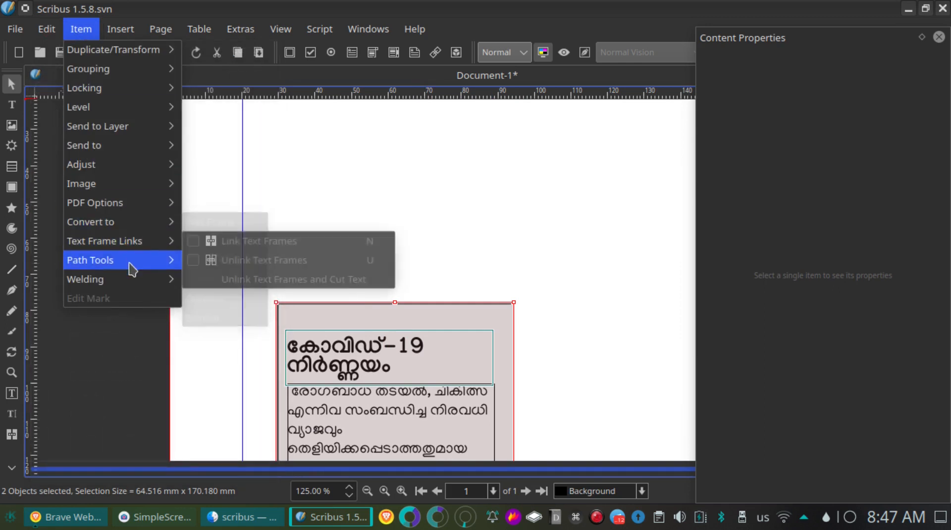
left_click(218, 279)
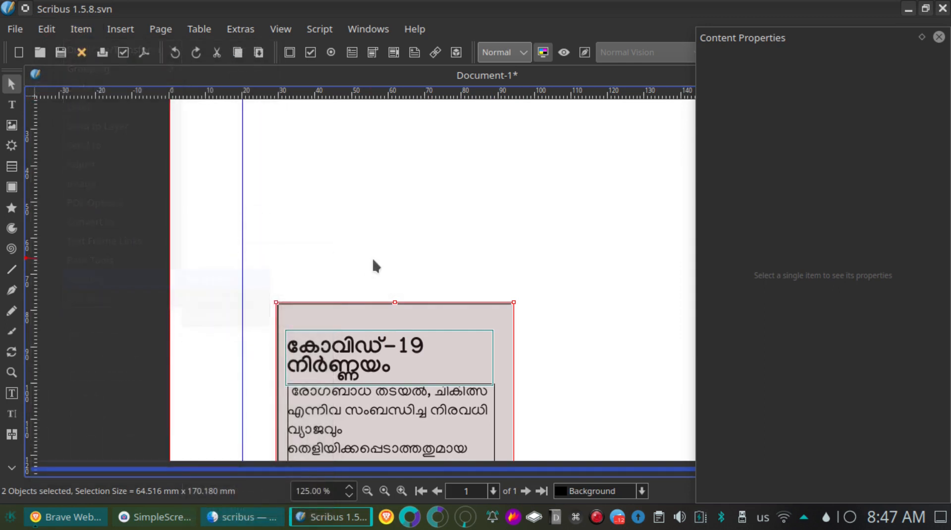
- Move the welded rectangle with its heading and body frames up the page and inside the left margin guide
left_click(376, 267)
left_click_drag(397, 327, 341, 157)
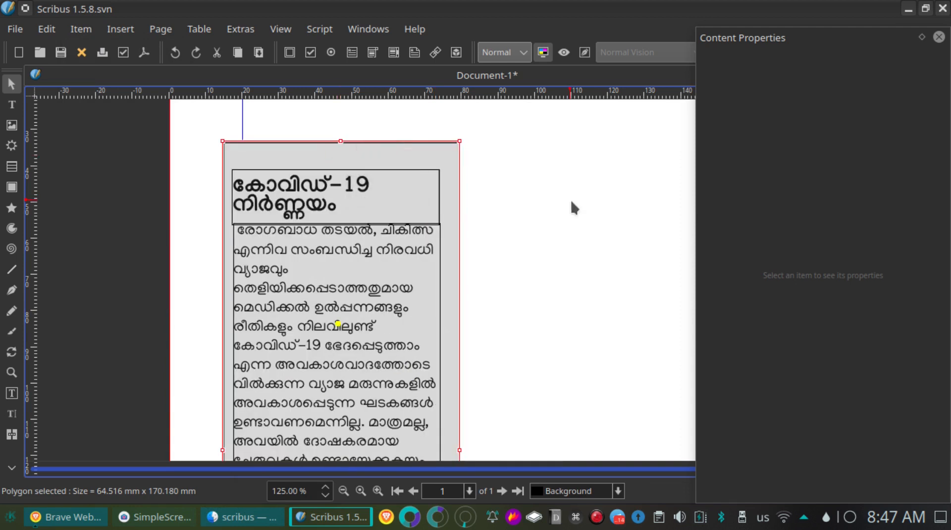
scroll(570, 199, "down", 5)
scroll(572, 222, "up", 4)
left_click_drag(437, 272, 500, 280)
scroll(577, 284, "down", 2)
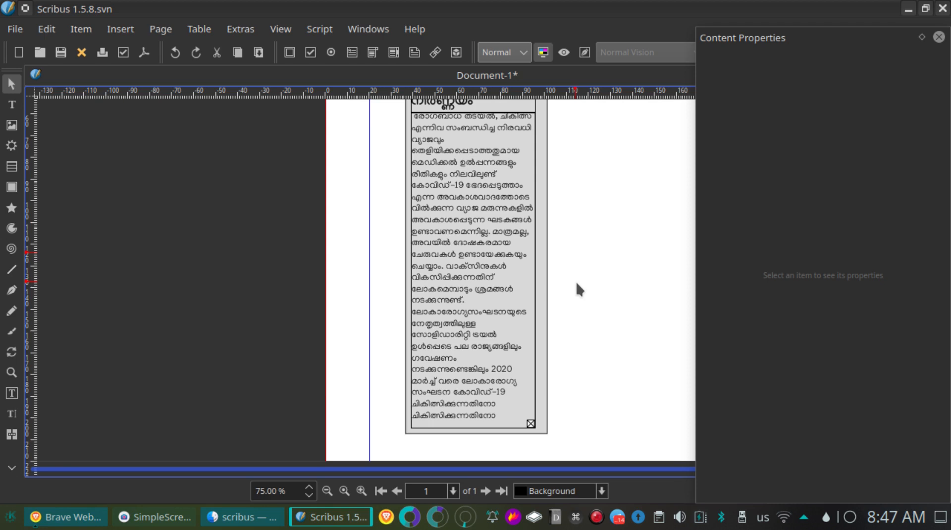
- Unweld the body text frame from the other items
scroll(575, 280, "down", 1)
key("ctrl+a")
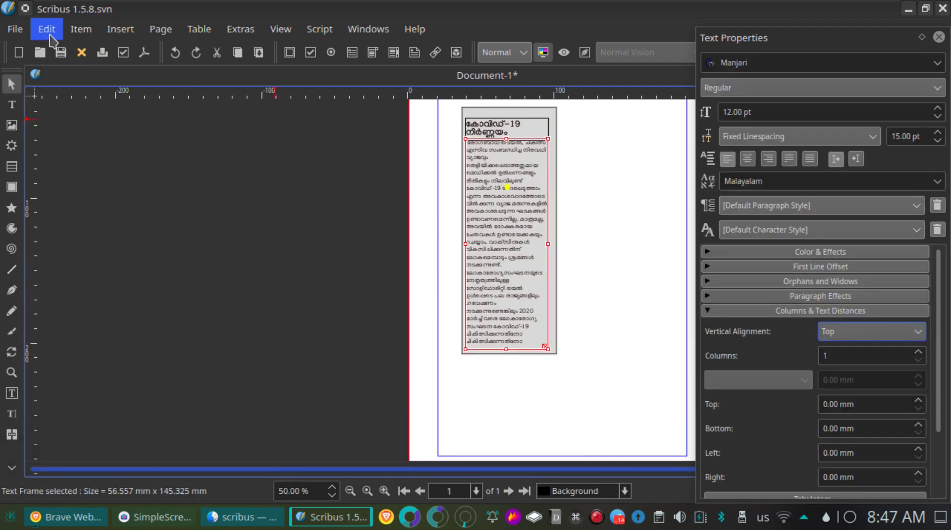
left_click(50, 30)
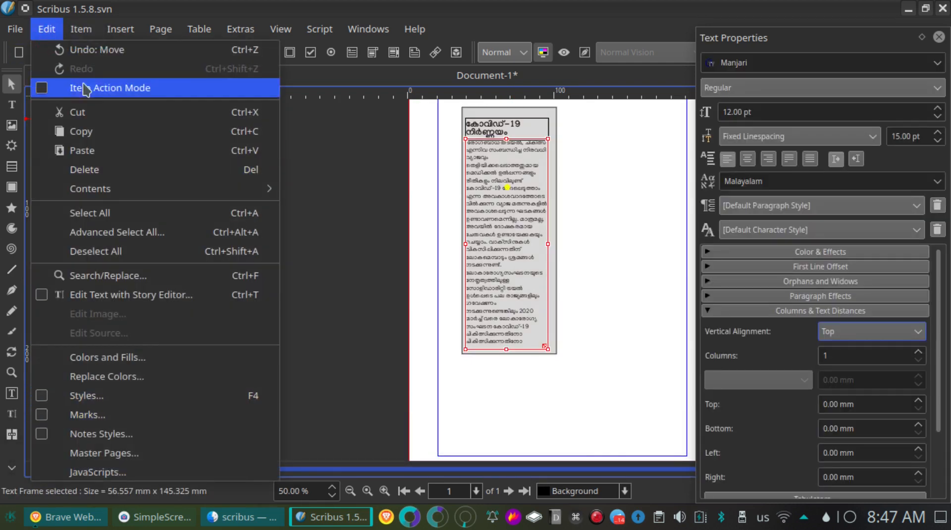
mouse_move(77, 37)
mouse_move(133, 280)
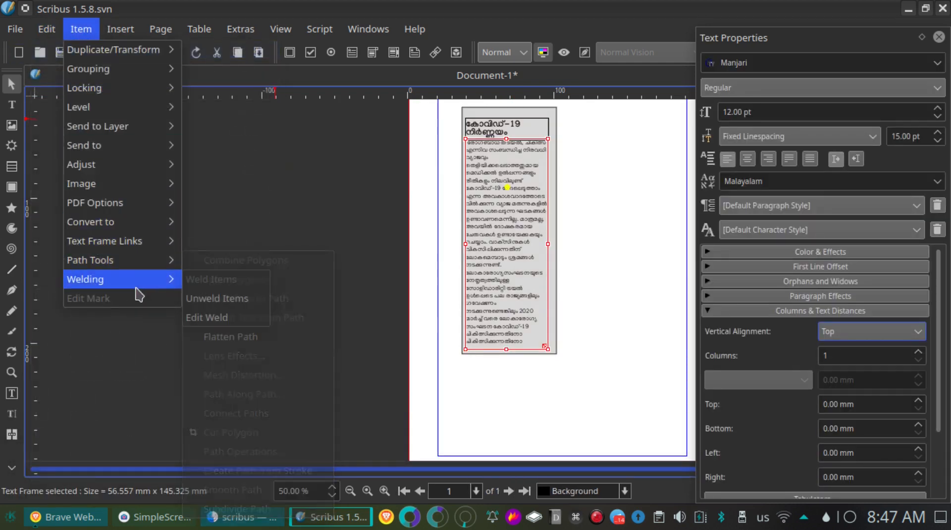
left_click(228, 298)
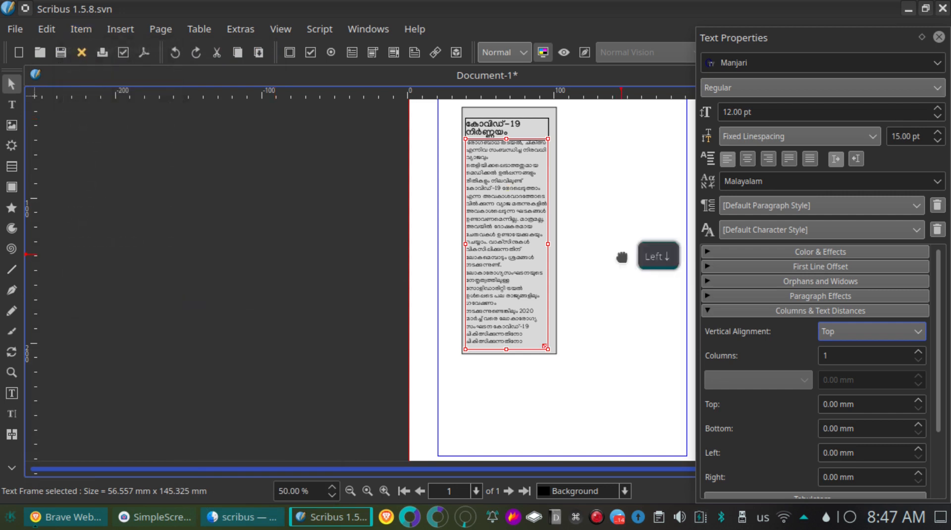
left_click(617, 256)
- Try moving the shaded rectangle and its heading away from the body text frame, and undo the move
left_click(554, 110)
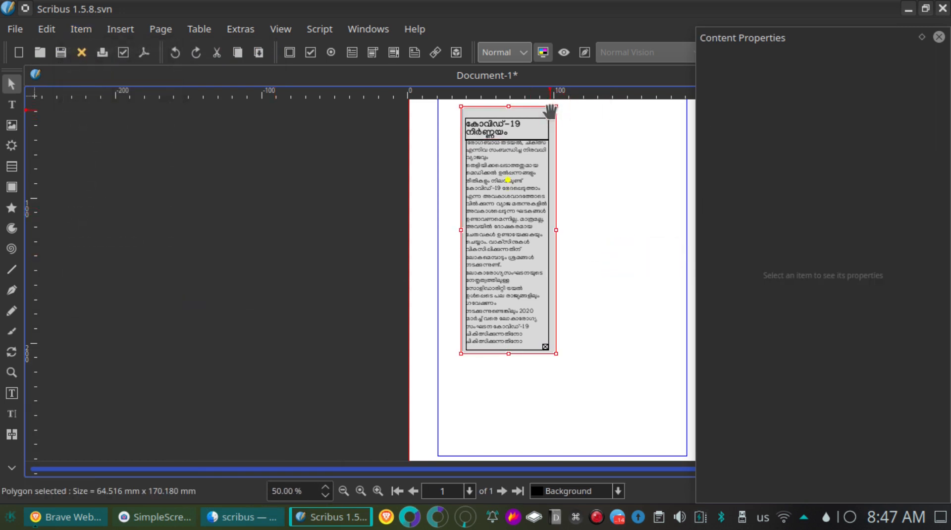
left_click_drag(548, 114, 621, 131)
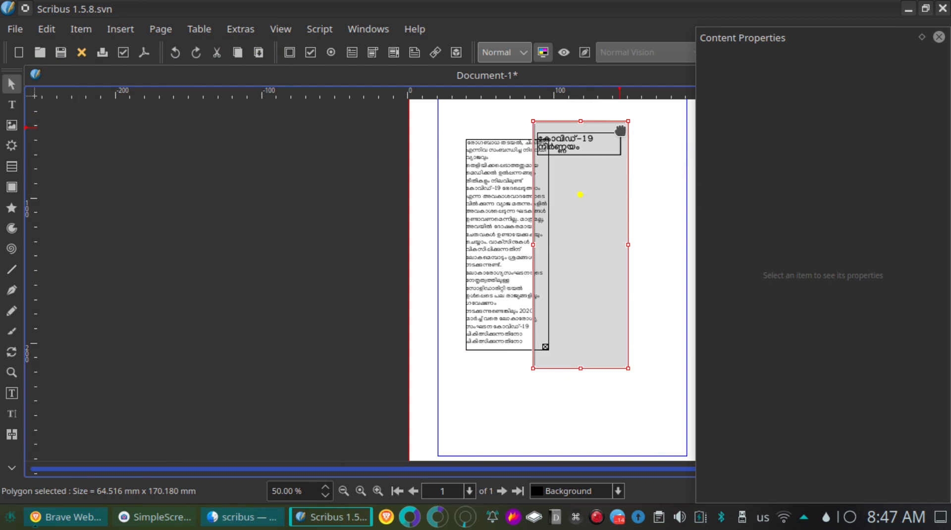
key("ctrl+z")
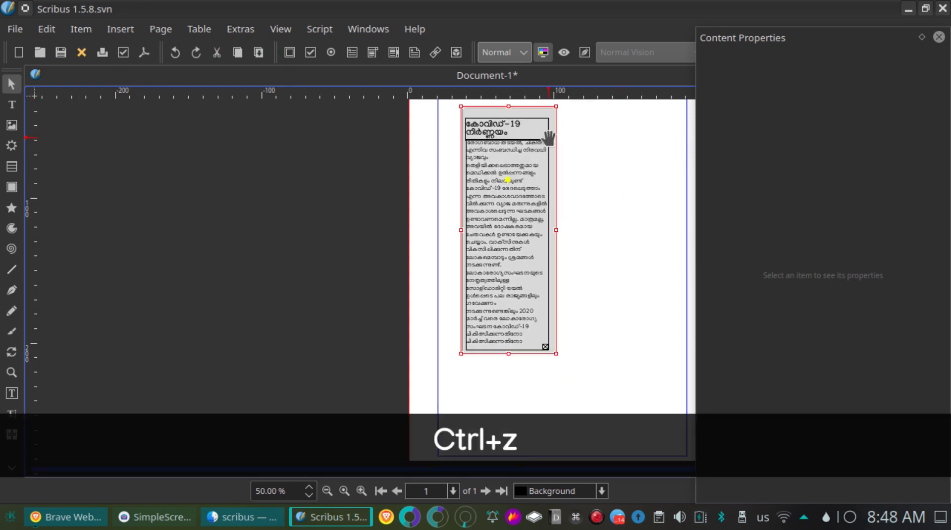
- Unweld the shaded rectangle from the heading frame
left_click(81, 29)
mouse_move(143, 279)
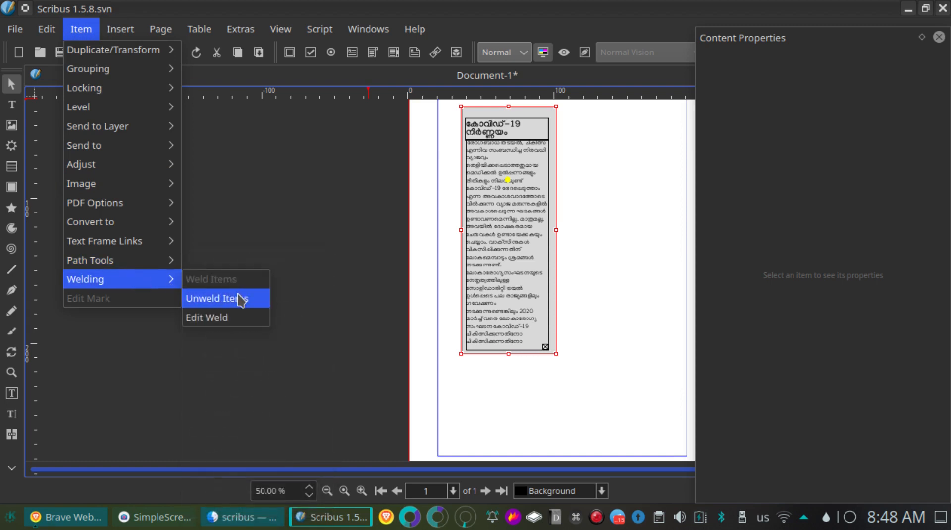
left_click(240, 297)
left_click(517, 132)
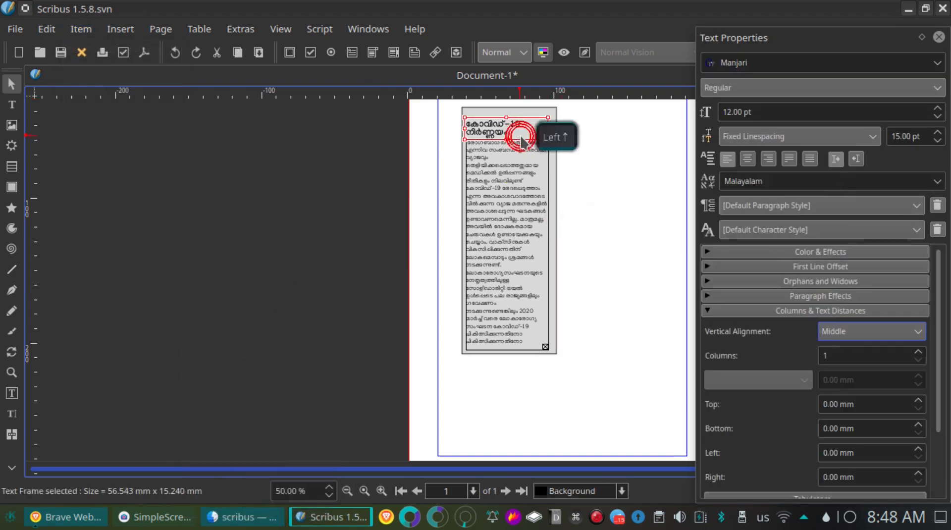
left_click(578, 221)
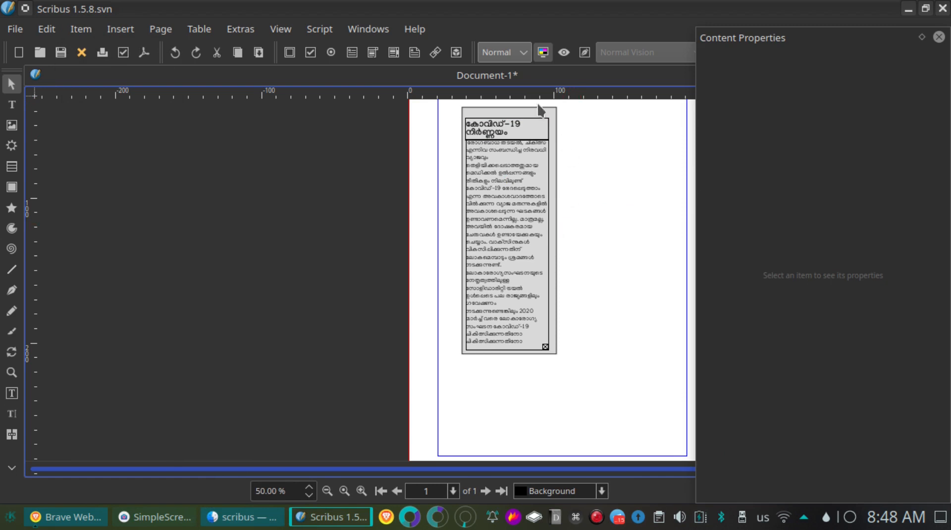
- Shift the shaded rectangle slightly down behind the heading and body text frames
mouse_move(527, 111)
left_mouse_down()
mouse_move(584, 123)
mouse_move(522, 122)
left_mouse_up()
key("ctrl+a")
left_click(565, 214)
left_click(636, 238)
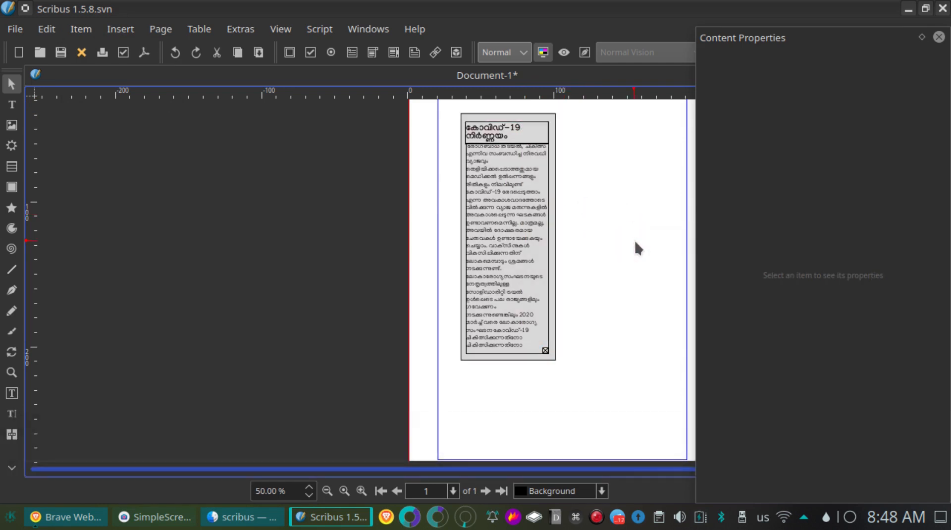
- Draw a text frame about 69 × 146 mm to the right of the shaded article and paste "കോവിഡ്-19 നിർണ്ണയം," into it
key("ctrl+a")
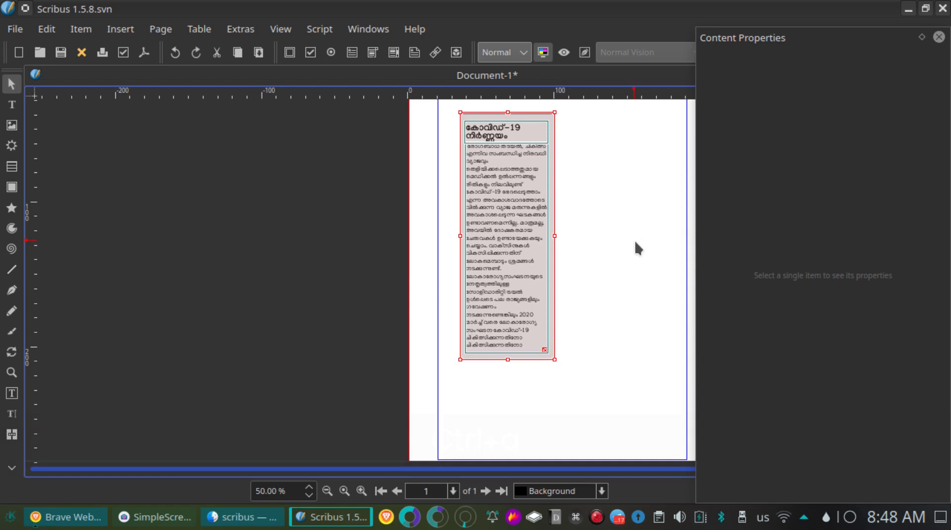
left_click(634, 239)
scroll(634, 242, "up", 3)
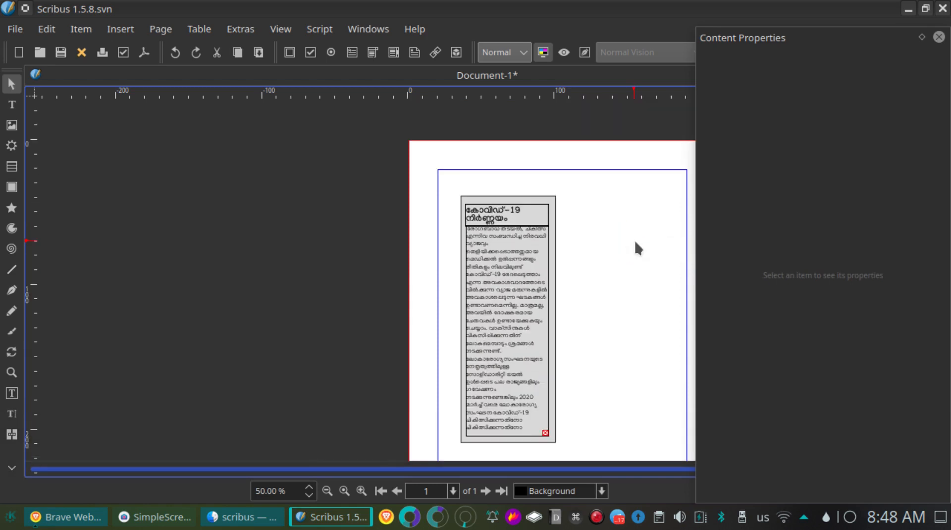
key("t")
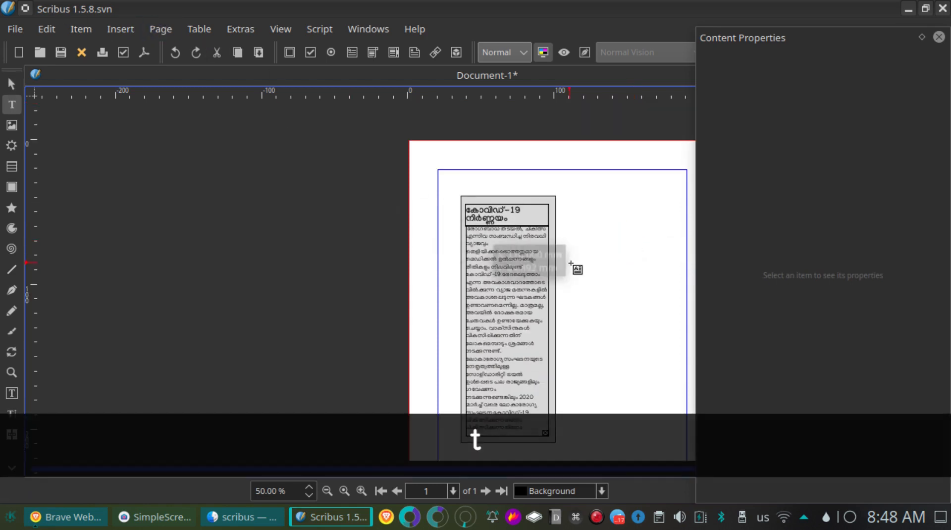
left_click_drag(579, 209, 680, 421)
left_click(632, 292)
key("ctrl+v")
left_click(604, 181)
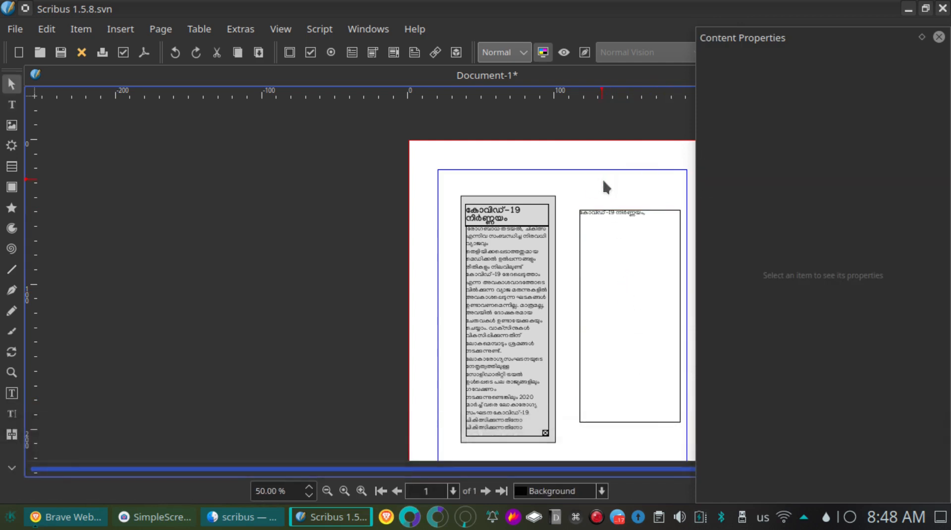
- Group the heading frame with the shaded rectangle, leaving the body text frame out of the group
key("ctrl+a")
left_click(605, 173)
left_click_drag(448, 182, 506, 288)
left_click_drag(527, 424, 565, 456)
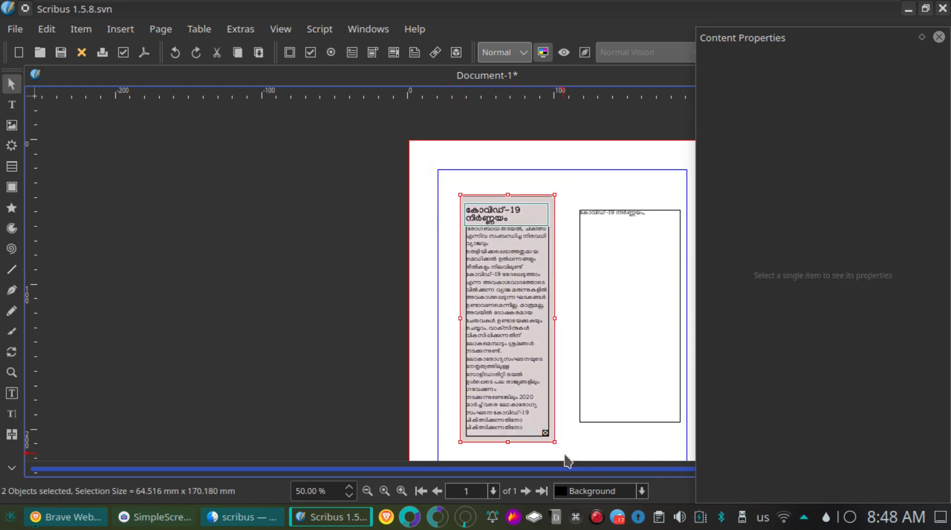
left_click(46, 36)
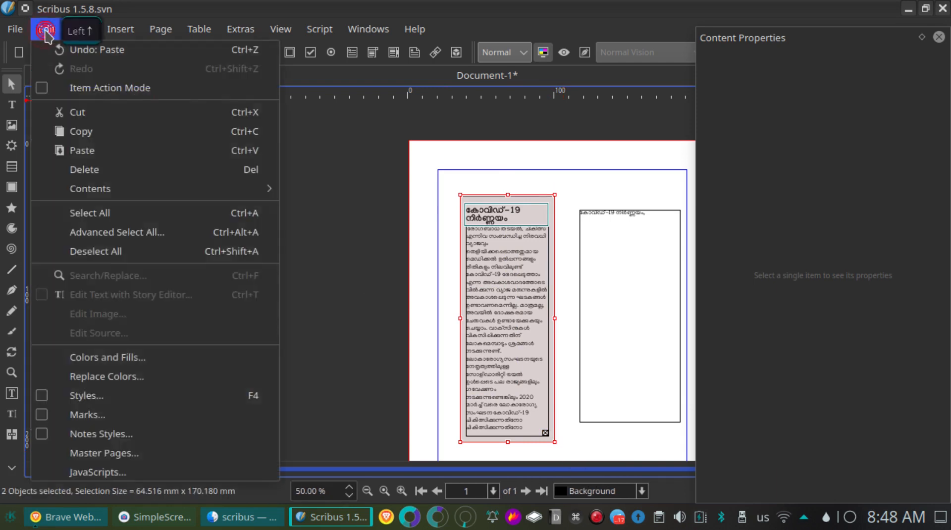
mouse_move(81, 30)
mouse_move(130, 245)
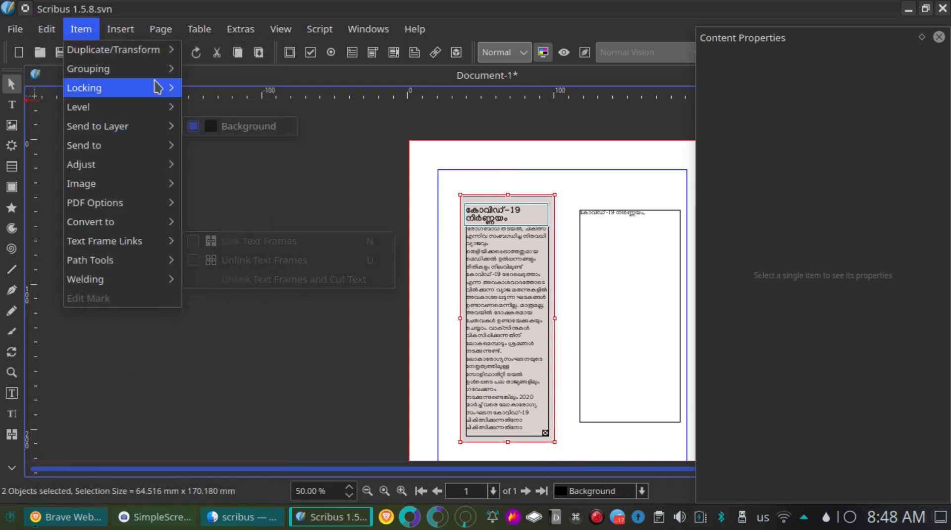
mouse_move(147, 75)
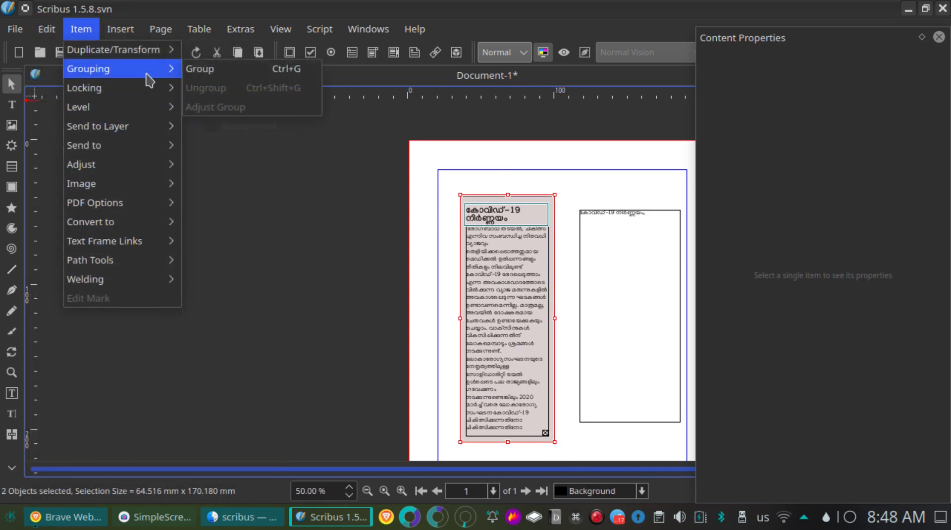
left_click(213, 76)
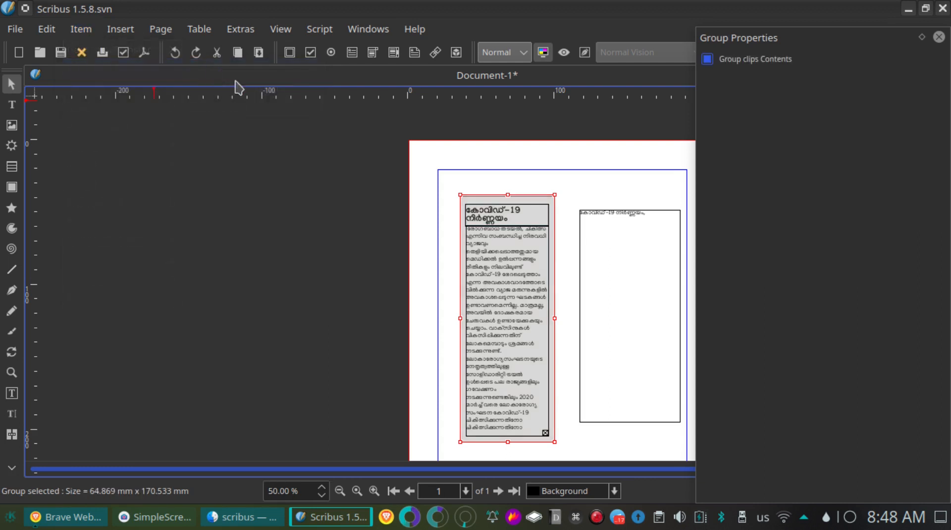
- Move the grouped heading and rectangle away from the body text frame and place the group back around it
left_click(499, 185)
left_click_drag(513, 271, 573, 309)
mouse_move(500, 216)
left_mouse_down()
mouse_move(589, 218)
mouse_move(499, 223)
left_mouse_up()
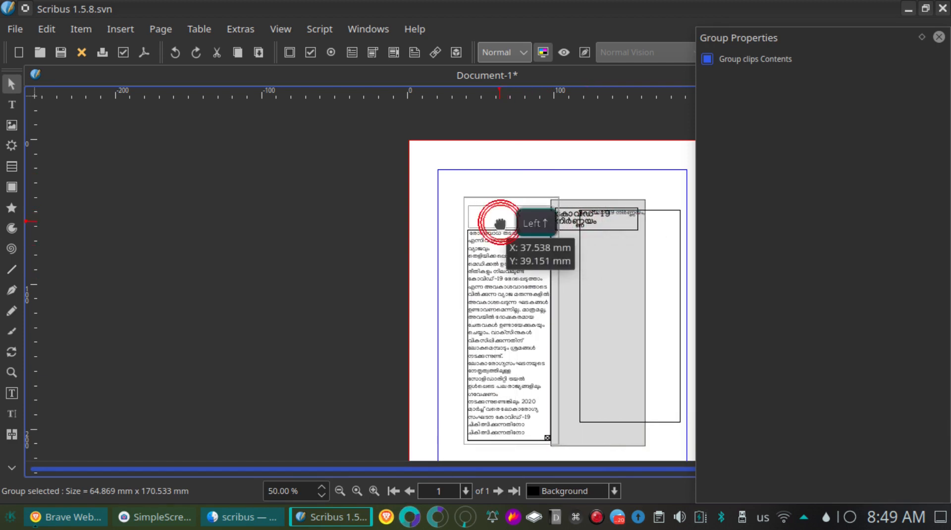
- Group the body text frame with the heading-and-rectangle group and shift the combined group slightly upward
left_click(503, 270)
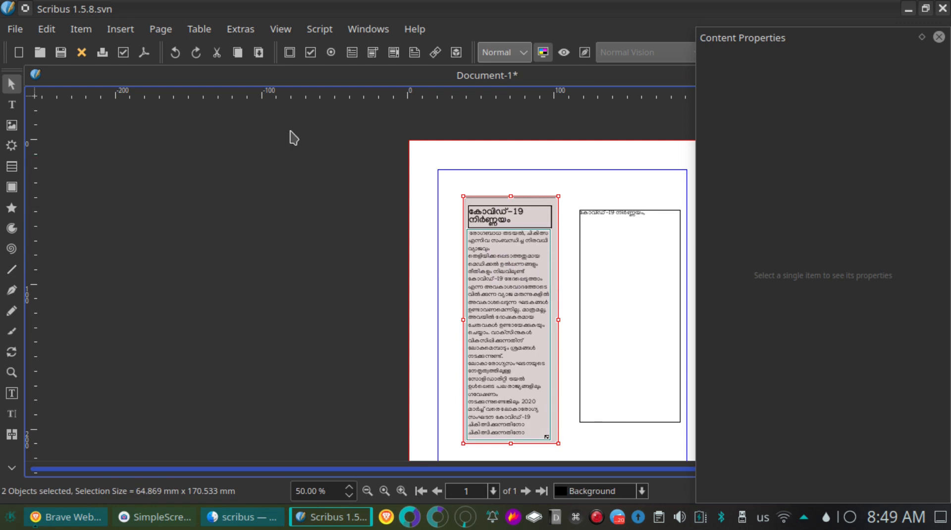
key("ctrl+g")
left_click(549, 184)
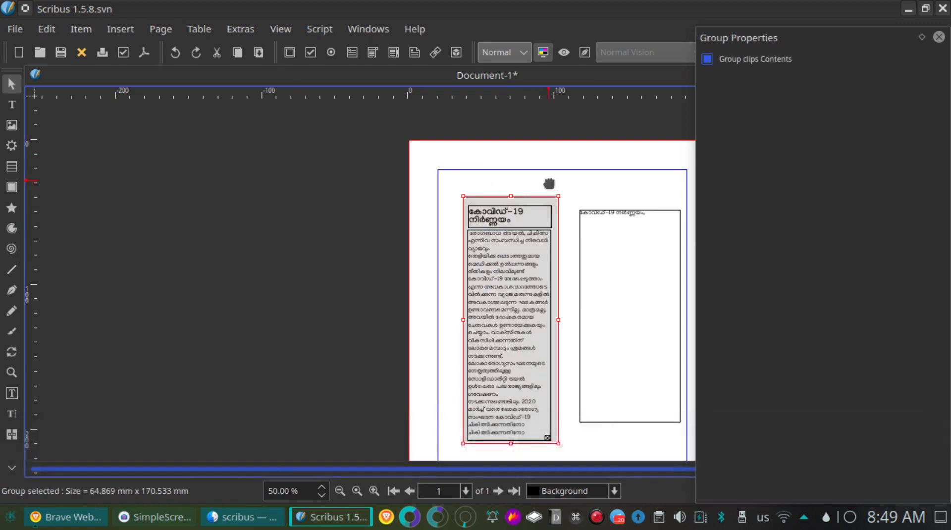
left_click(504, 288)
left_click_drag(563, 325, 518, 308)
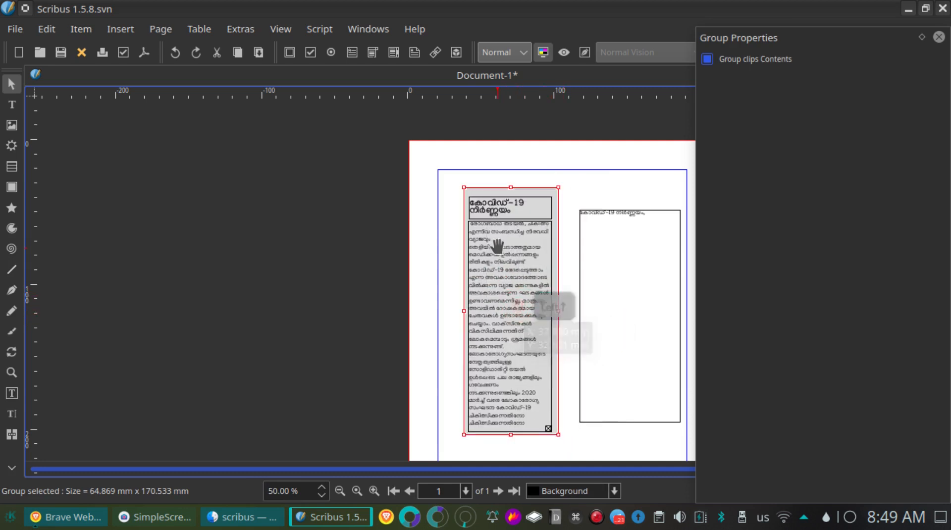
- Reshape the group's outline, pulling the lower-right node to about X 80.6, Y 206.4 mm and the lower-left node to about Y 193.6 mm
scroll(496, 243, "up", 3)
double_click(487, 151)
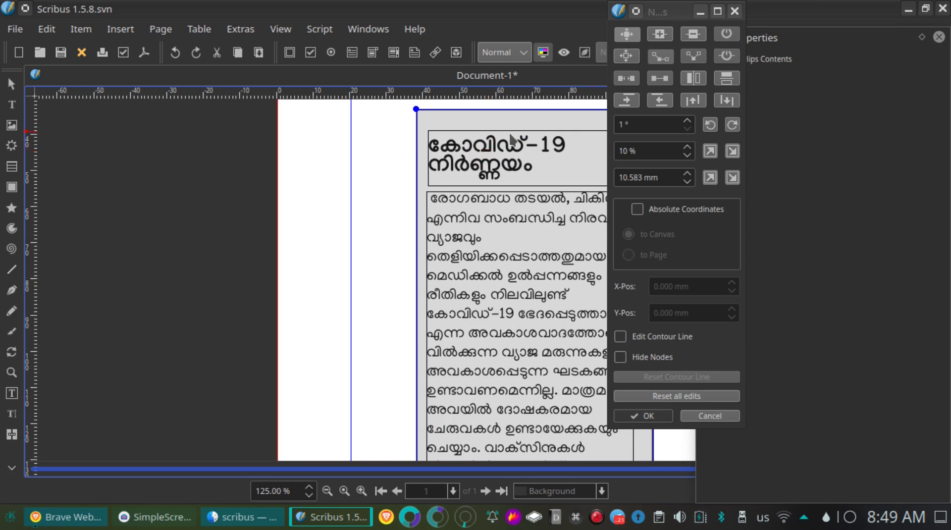
scroll(511, 135, "down", 5)
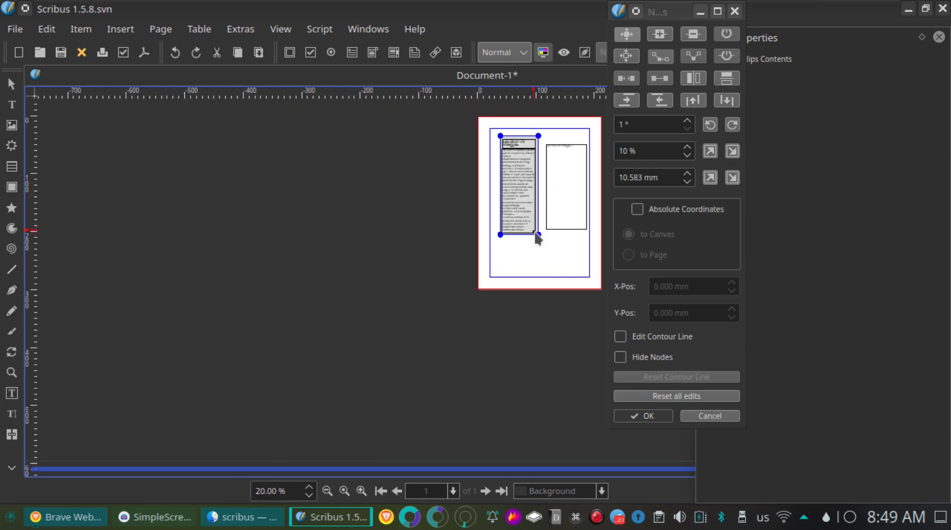
left_click_drag(538, 235, 548, 255)
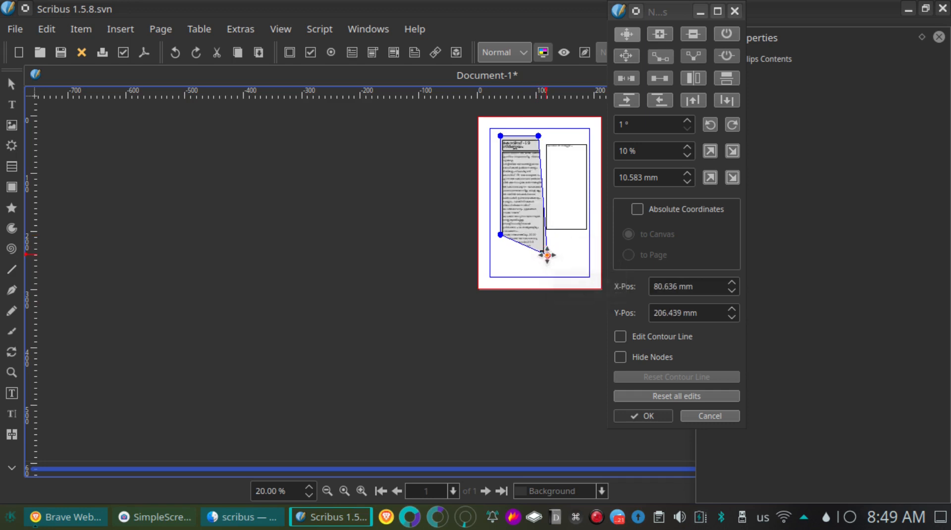
scroll(548, 254, "up", 4)
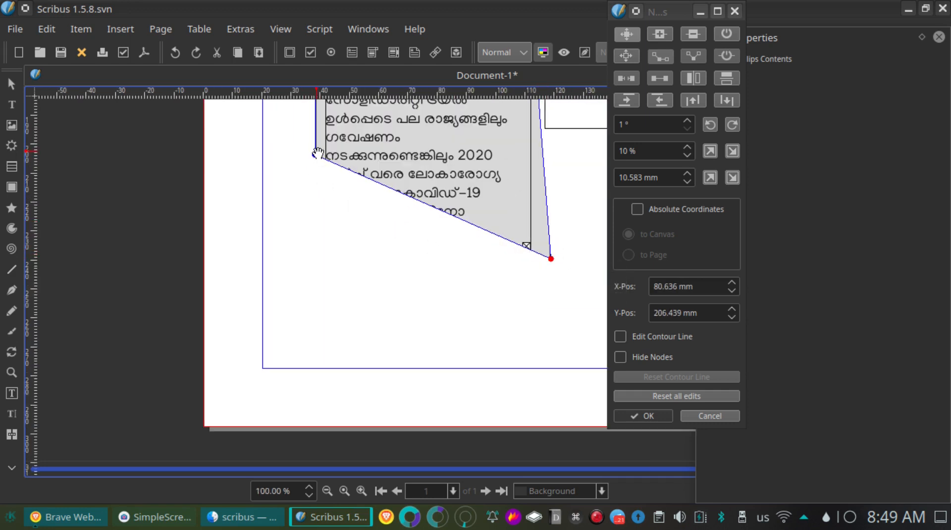
left_click_drag(315, 155, 285, 214)
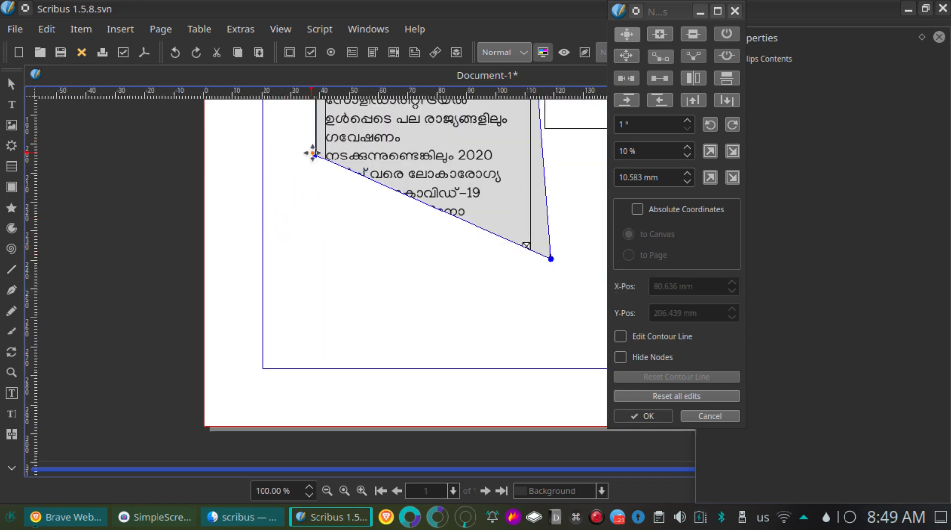
left_click_drag(312, 155, 289, 216)
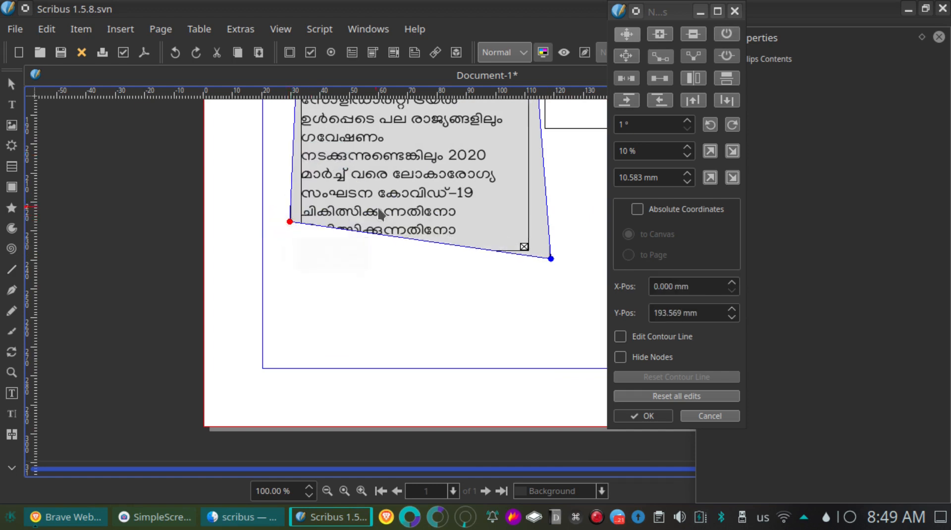
- Move the upper-right node of the group's outline inward to about X 43.1, Y 0.8 mm and finish editing the nodes
scroll(381, 214, "down", 2)
scroll(380, 215, "down", 1)
scroll(381, 214, "up", 3)
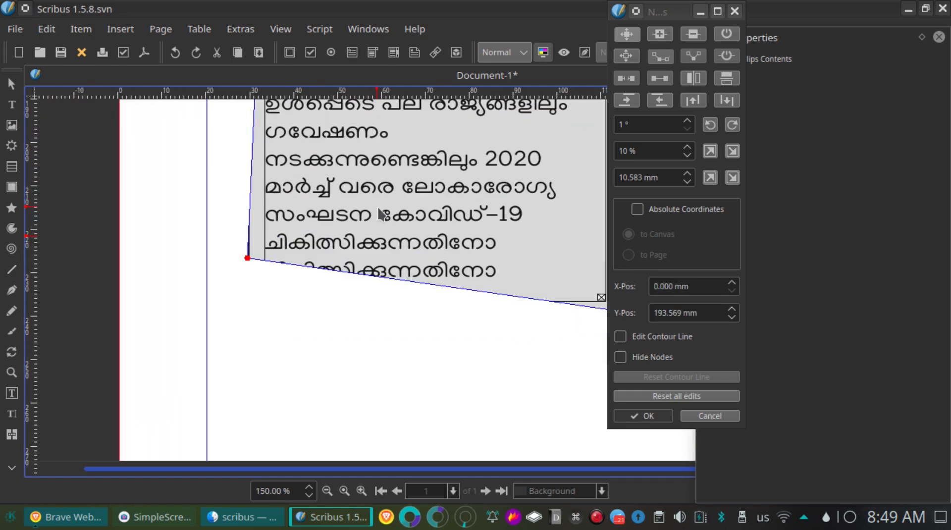
scroll(381, 214, "up", 2)
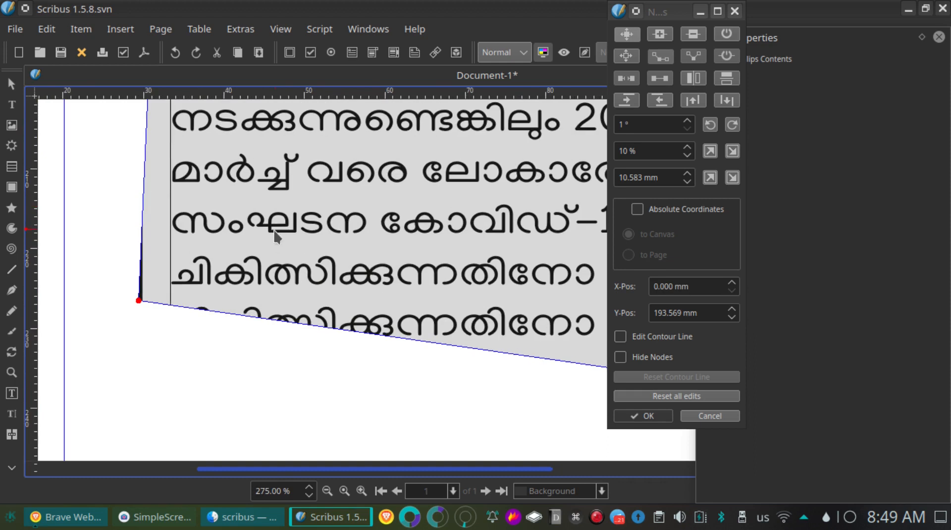
scroll(401, 233, "down", 4)
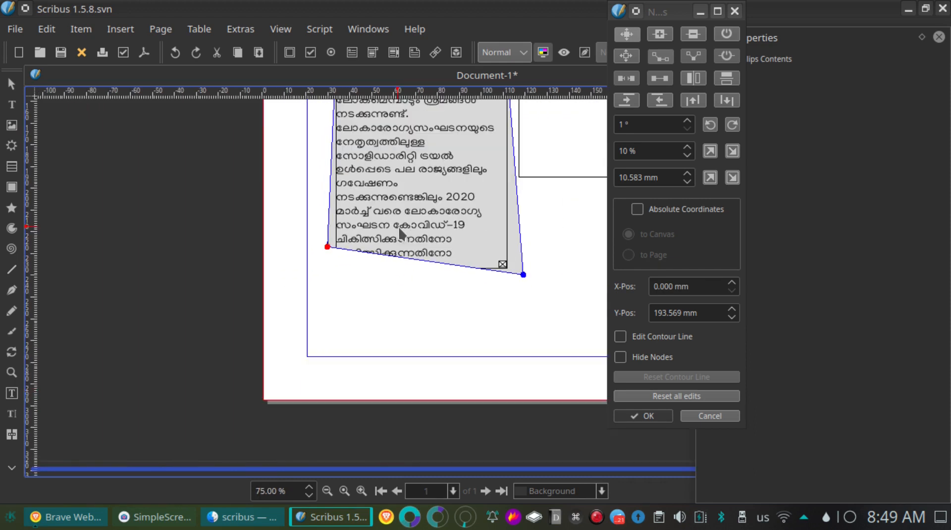
scroll(401, 232, "up", 10)
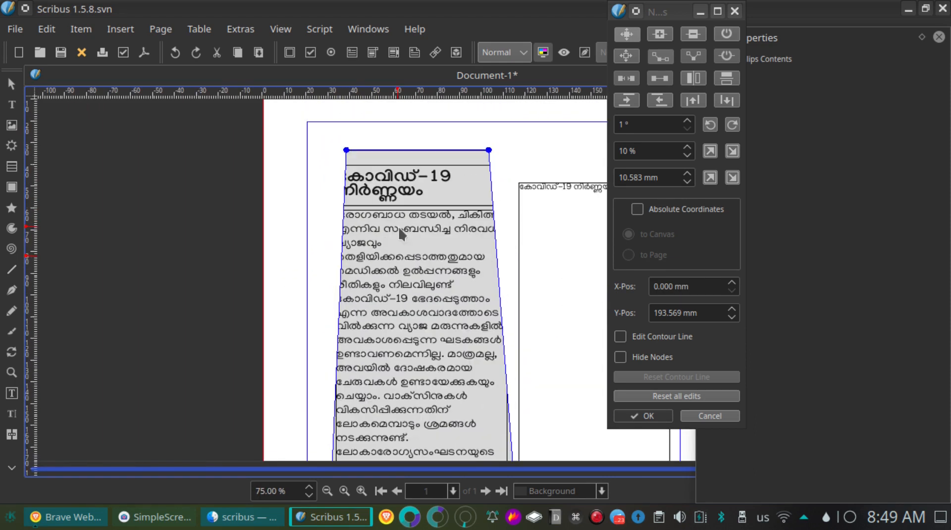
left_click(488, 150)
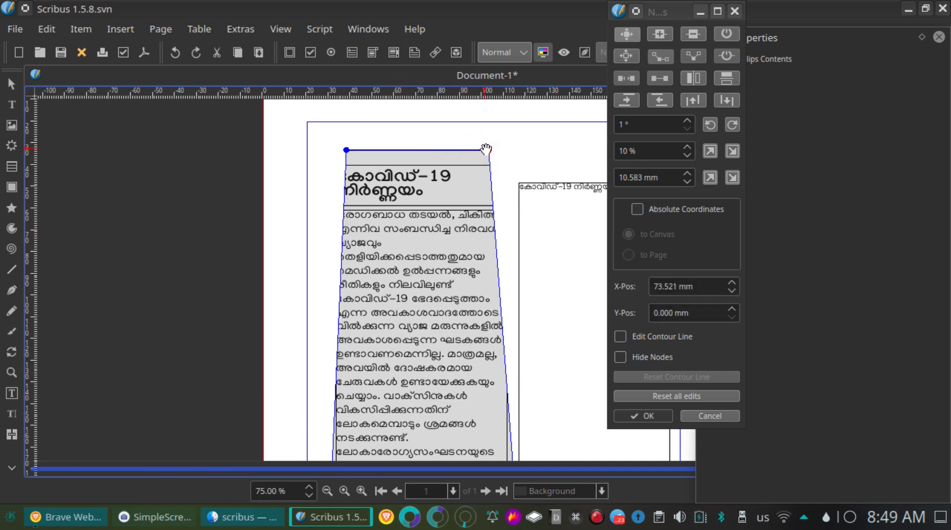
left_click_drag(488, 150, 422, 151)
left_click(451, 157)
scroll(451, 157, "down", 2)
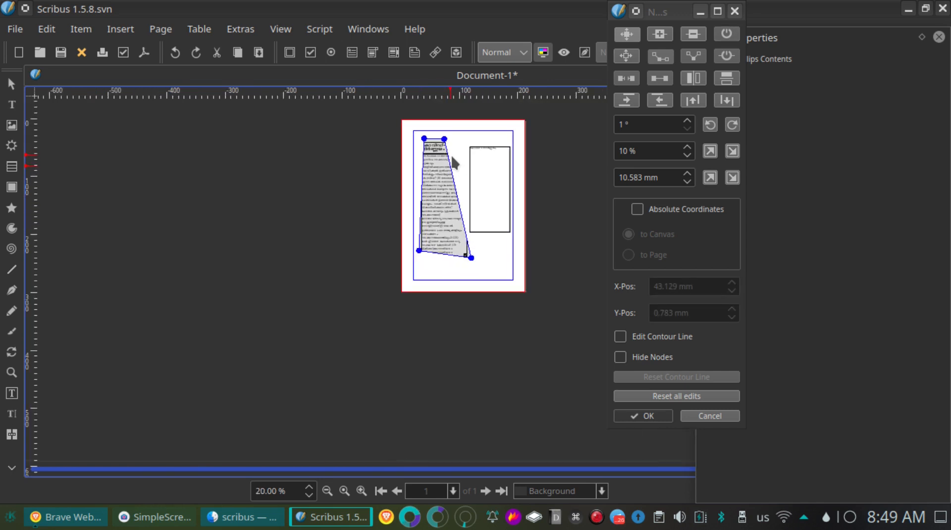
scroll(451, 157, "up", 1)
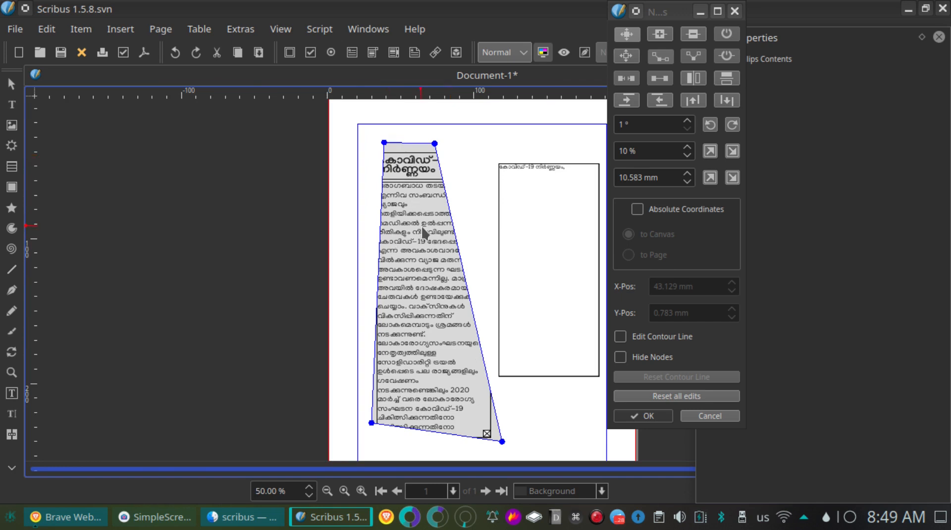
left_click(735, 10)
- Ungroup the reshaped article group so the body text frame is separate again, and clear the selection
left_click(439, 231)
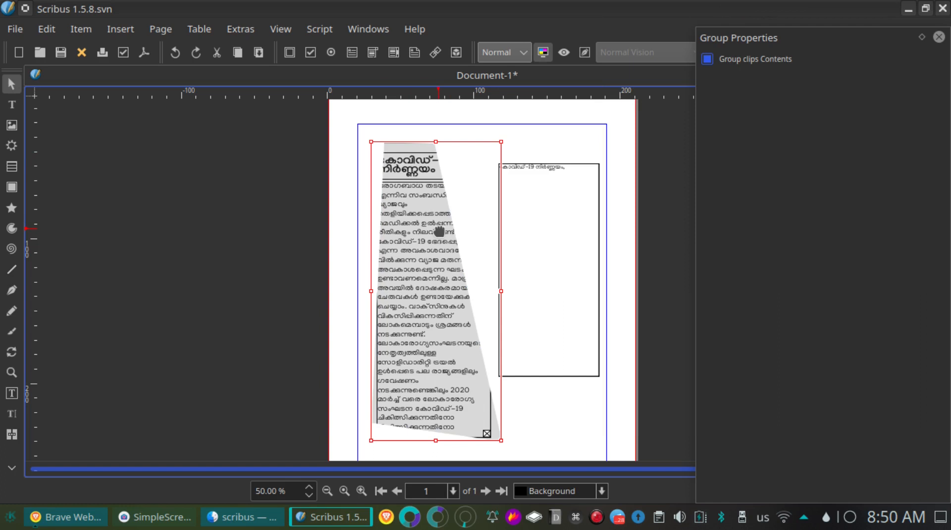
key("ctrl+shift+g")
left_click(552, 442)
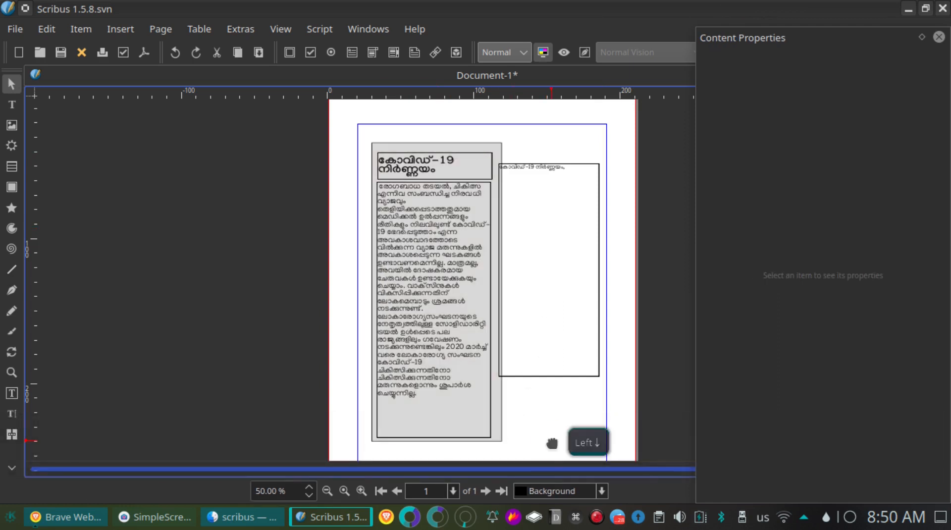
- Delete the shaded heading group together with the body text frame, and undo the deletion
double_click(415, 286)
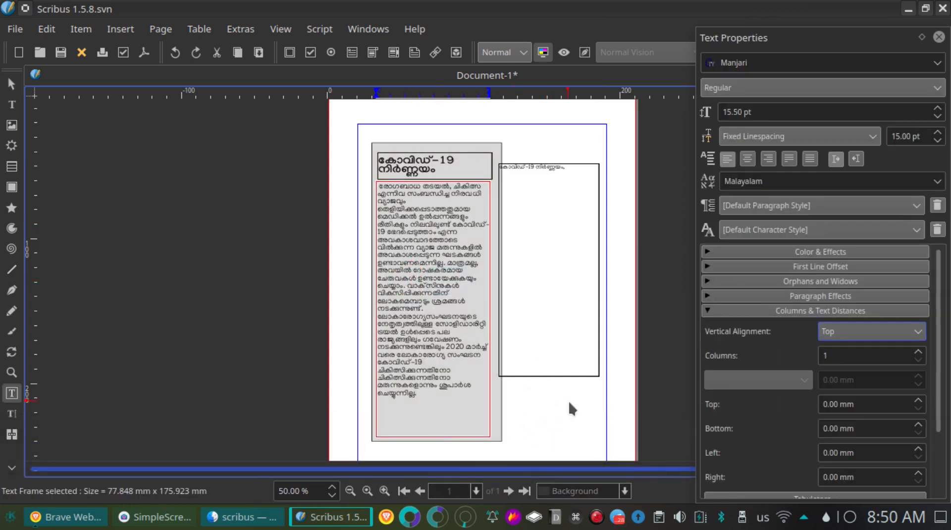
left_click(572, 409)
left_click_drag(365, 131, 517, 449)
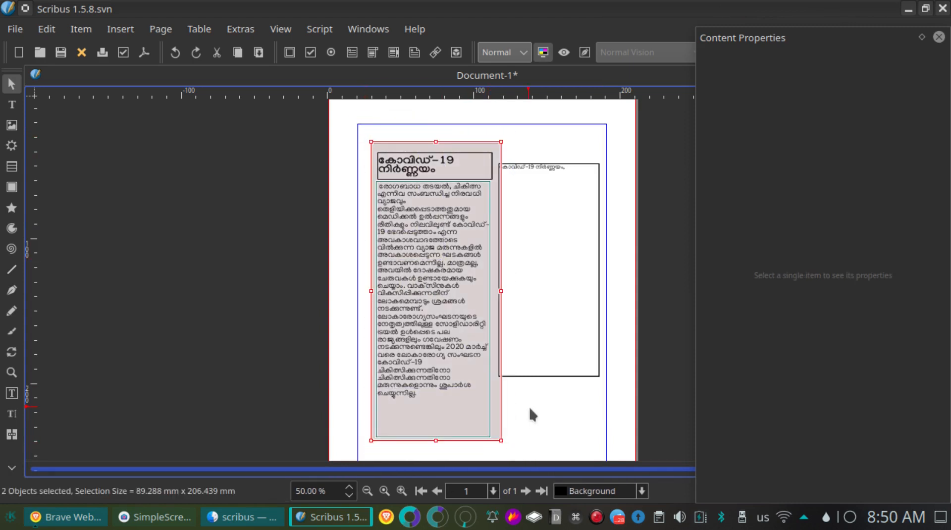
key("Delete")
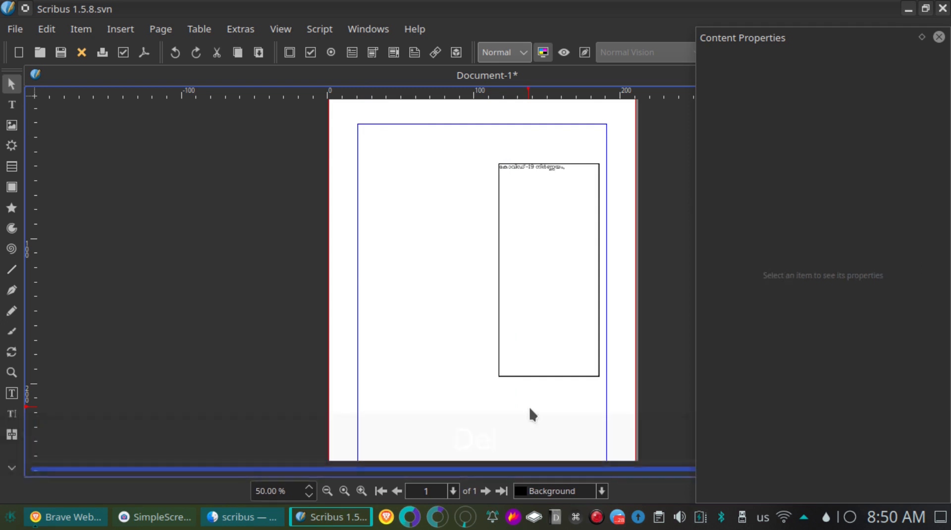
key("ctrl+z")
left_click(533, 274)
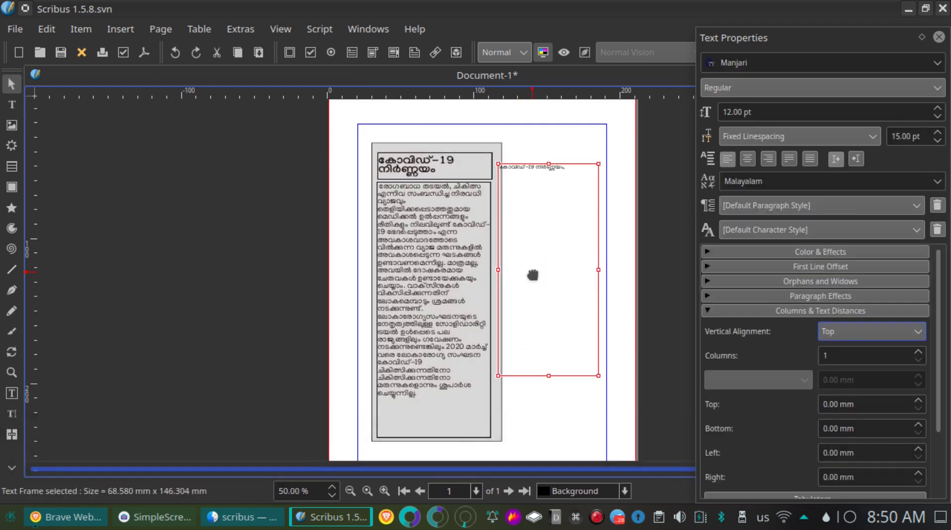
scroll(448, 211, "up", 1)
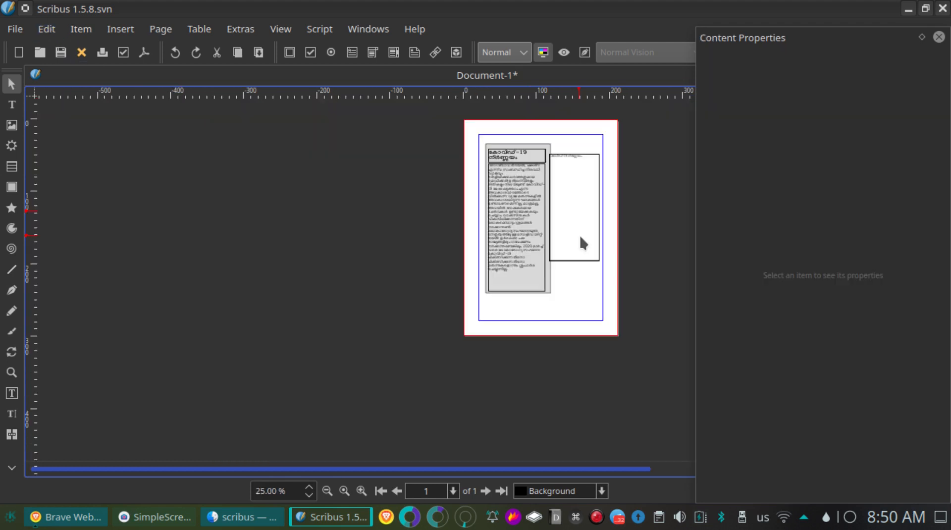
scroll(580, 237, "up", 2)
scroll(580, 236, "up", 1)
scroll(580, 237, "down", 3)
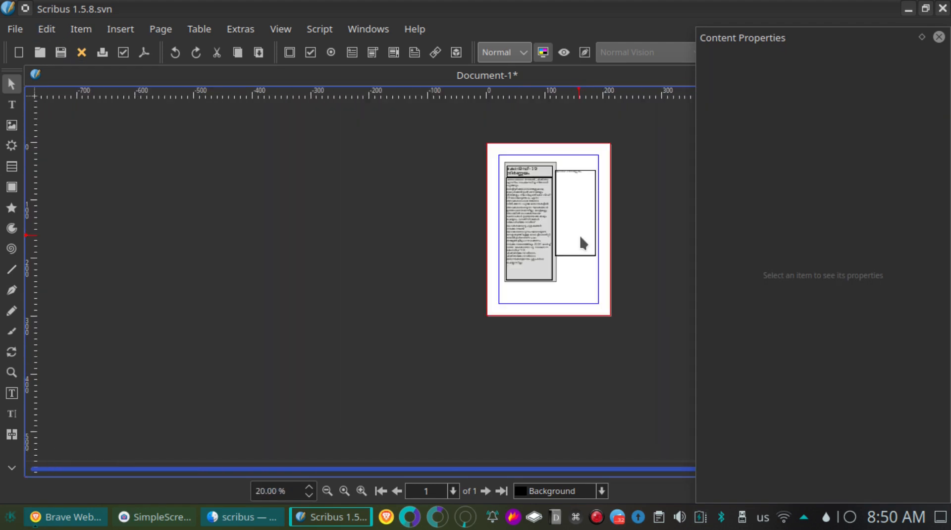
scroll(580, 235, "up", 2)
left_click(565, 207)
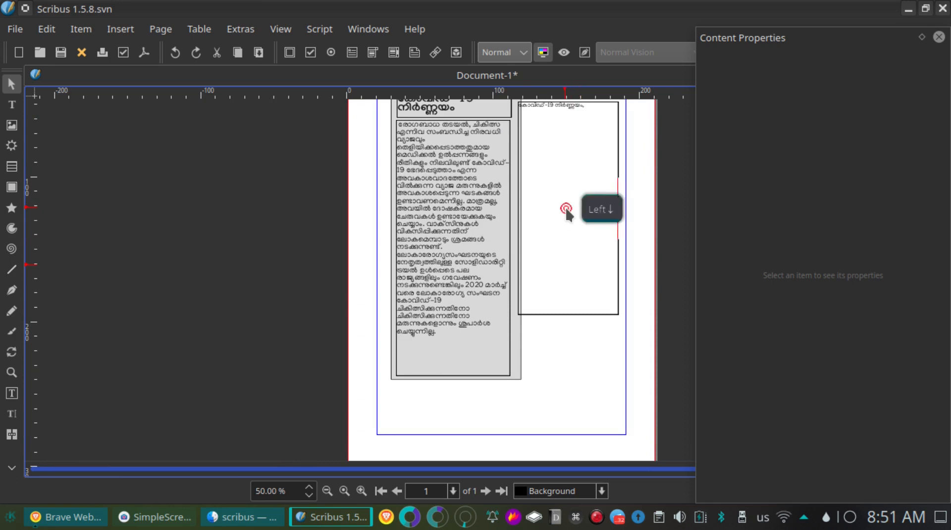
- Delete the separate text frame beside the shaded article box and show the Layers palette
key("Delete")
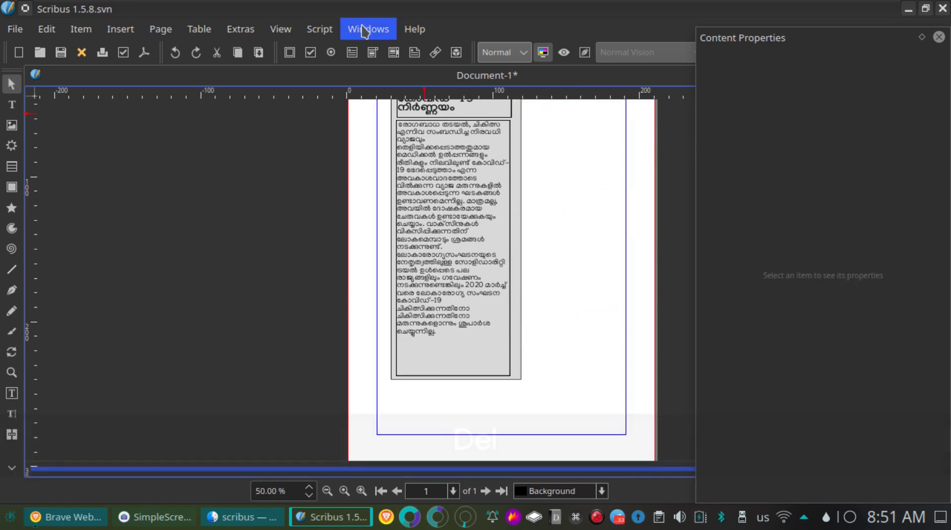
left_click(368, 29)
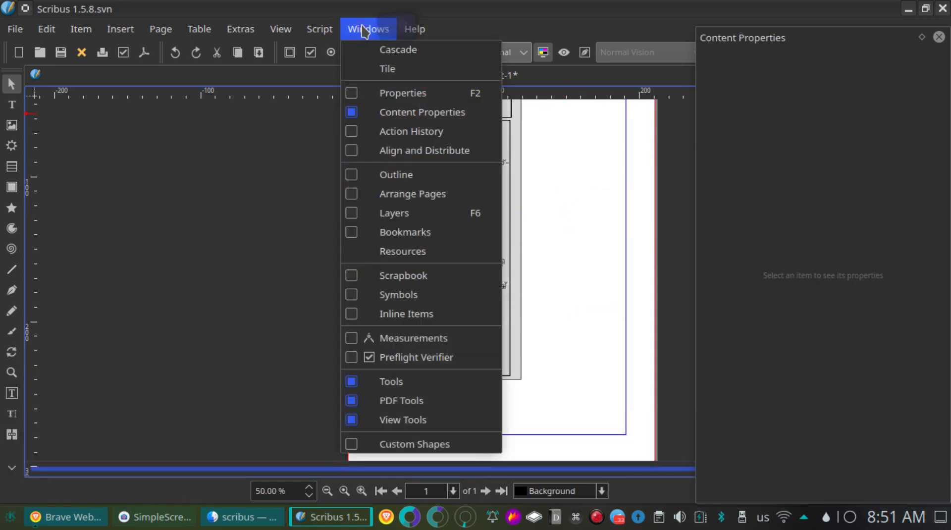
left_click(414, 216)
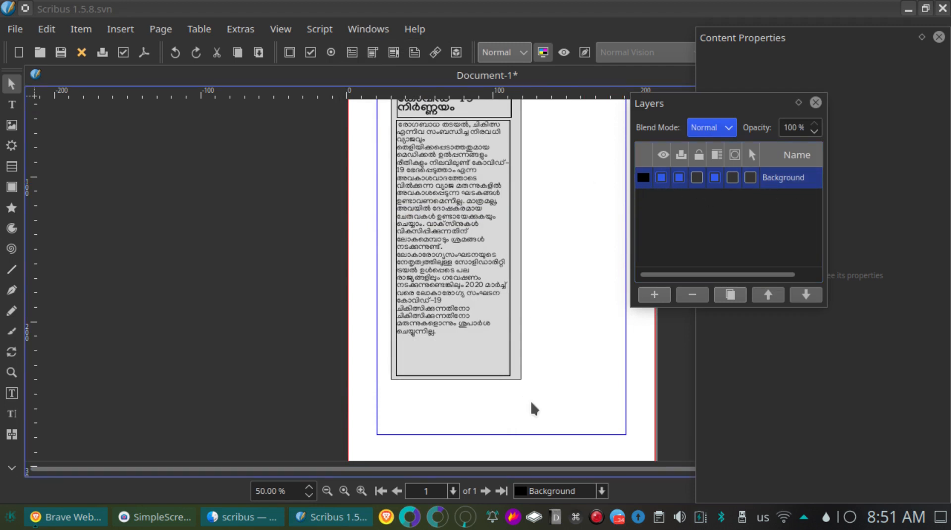
- Examine the document's active-layer selector and choose the Background layer
key("super+equal")
key("super+equal")
key("super+equal")
key("super+equal")
key("super+equal")
key("super+equal")
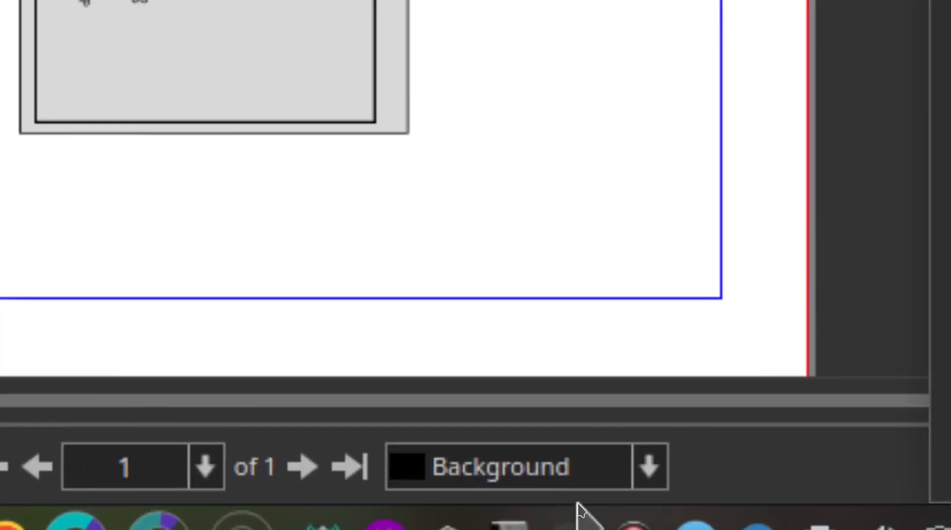
key("super+0")
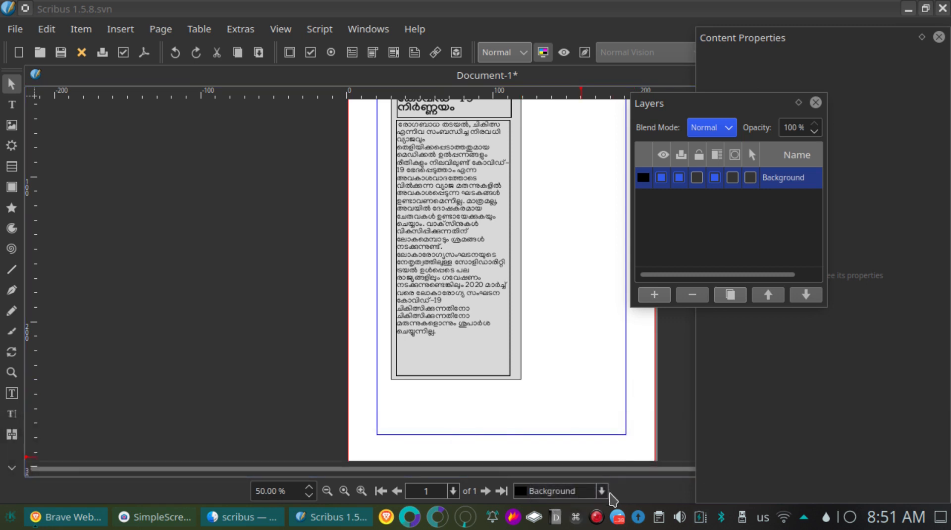
left_click(603, 492)
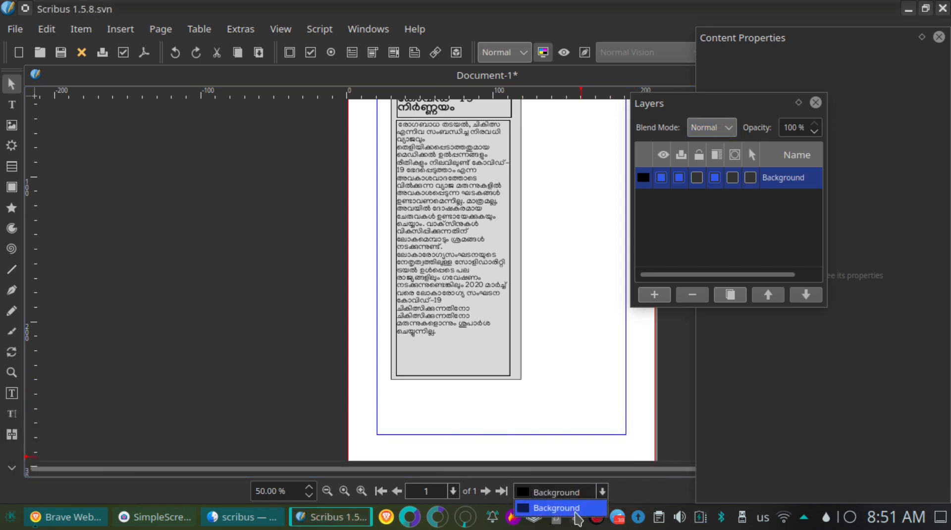
left_click(584, 509)
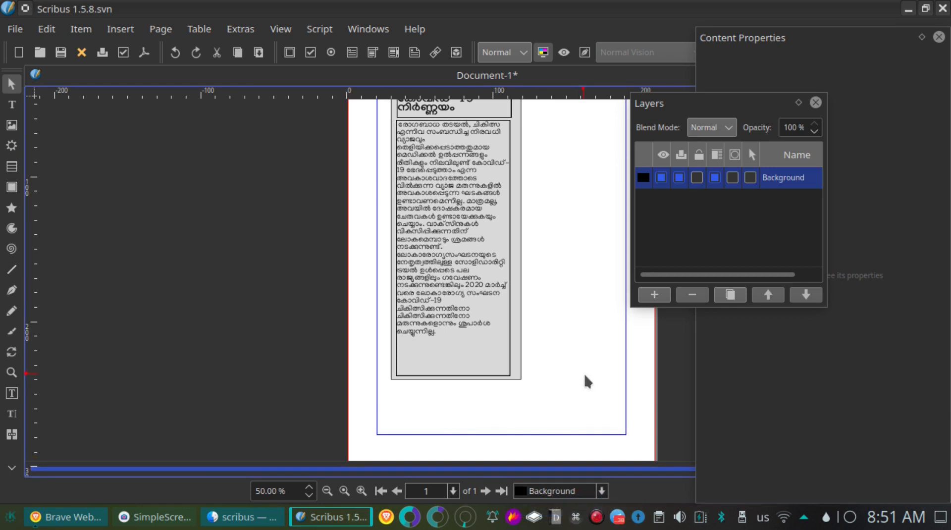
- Add a new layer above Background, and hide it and show it again
left_click(654, 295)
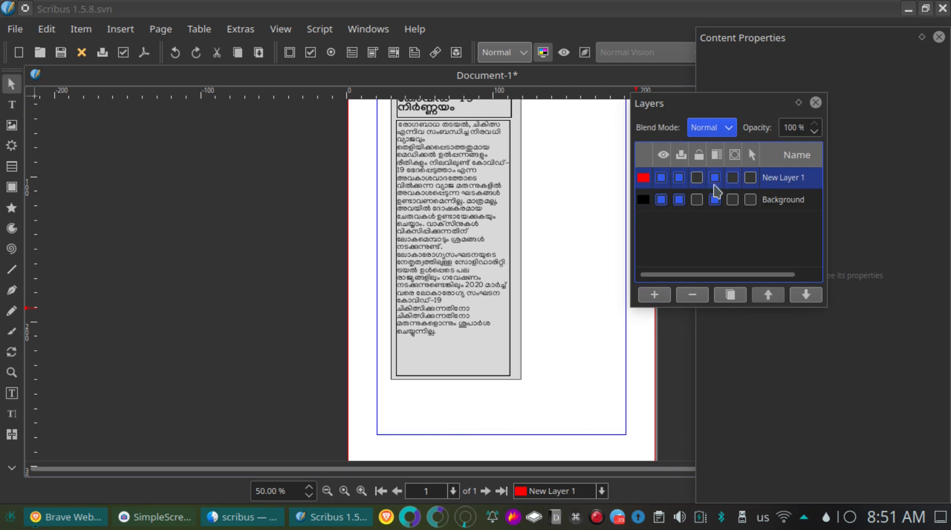
left_click(662, 179)
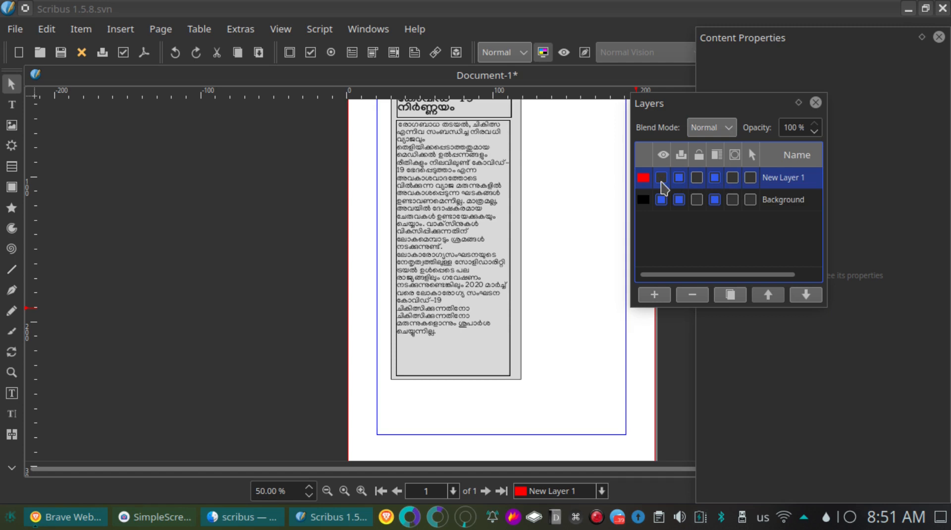
left_click(662, 179)
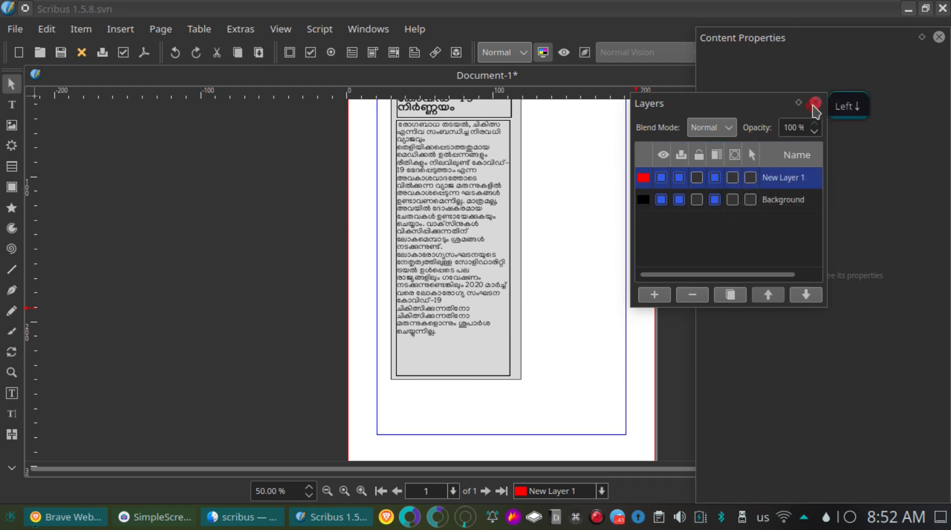
- Close the Layers palette and try to select the article while New Layer 1 is active
left_click(815, 103)
scroll(561, 275, "up", 3)
left_click(491, 286)
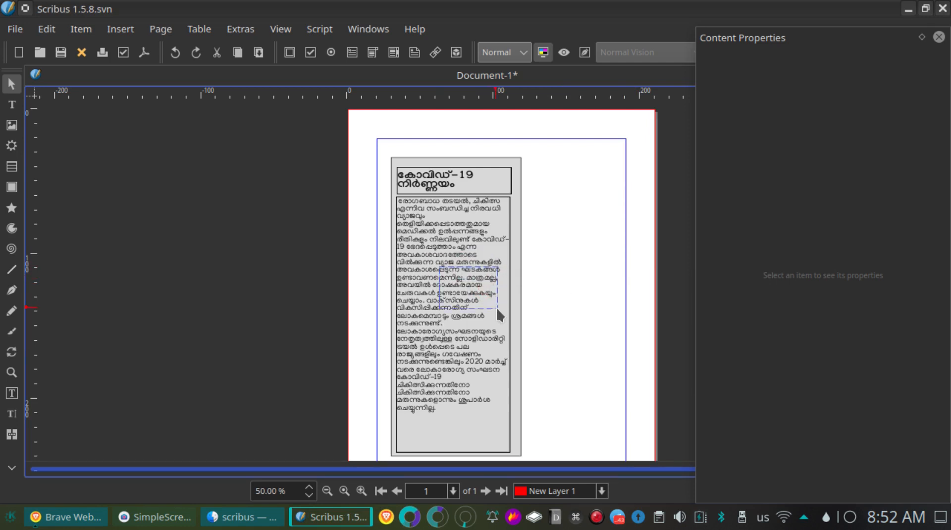
- Reopen the Layers palette clear of the page, and try again to select the article with New Layer 1 active
key("F6")
left_click(662, 102)
left_click_drag(663, 105, 759, 128)
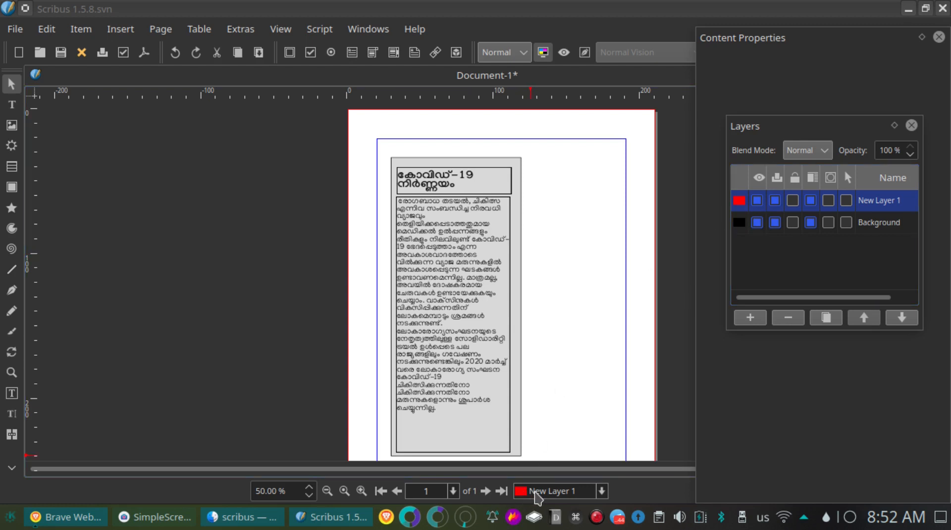
left_click(566, 286)
left_click(445, 208)
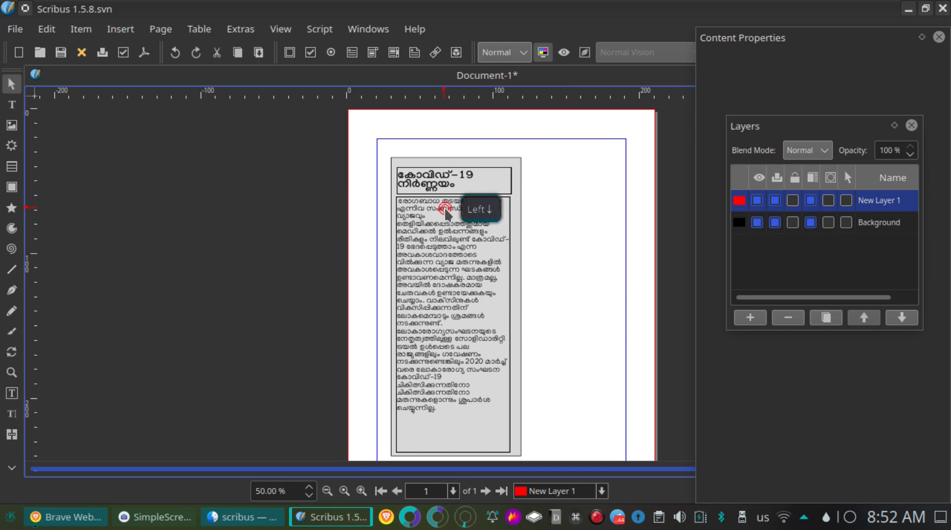
- Make Background the active layer and select the article's body text frame on it
left_click(575, 491)
left_click(556, 475)
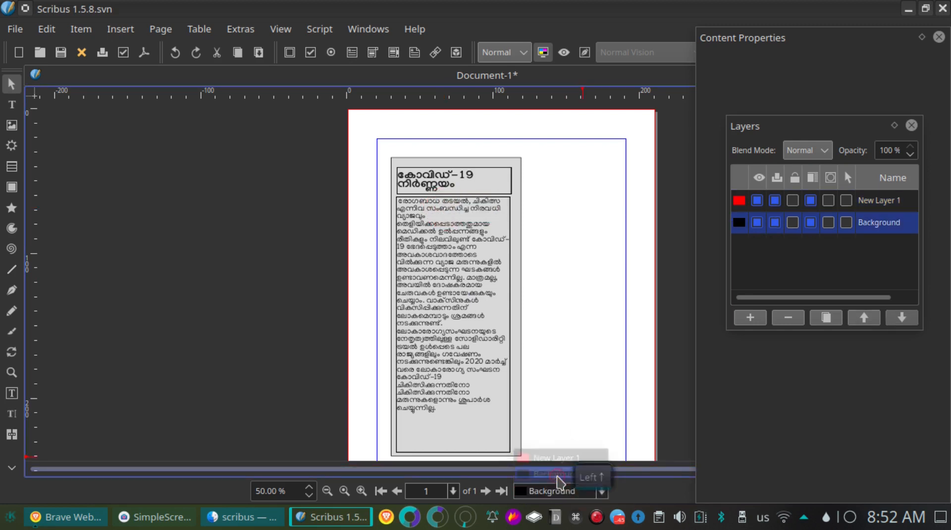
left_click(472, 318)
left_click(531, 302)
left_click(463, 238)
left_click(543, 229)
left_click(466, 247)
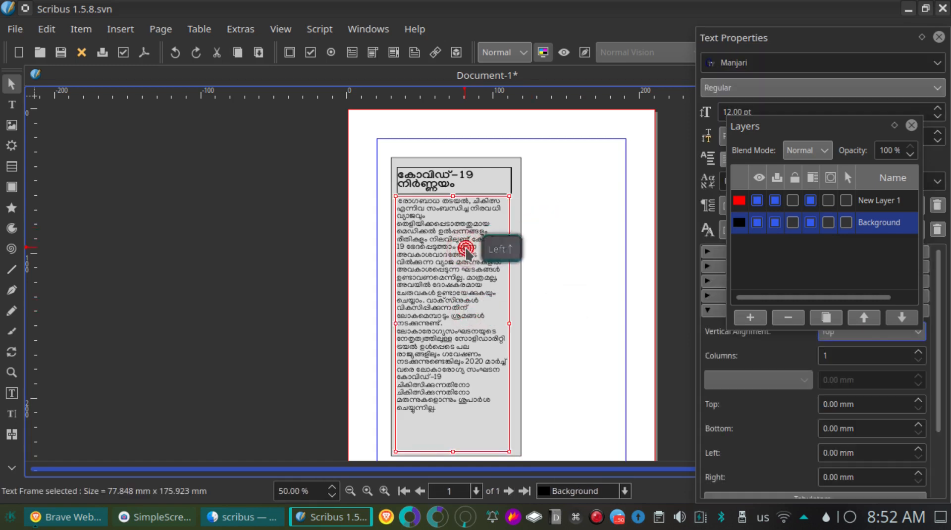
- Add the shaded heading group to the selection and lock both objects with Is Locked
left_click(457, 189, "shift")
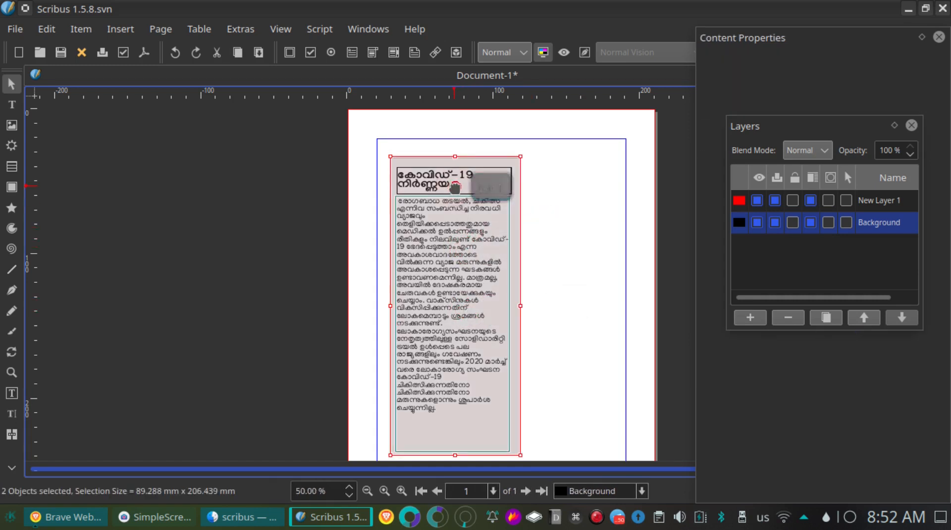
left_click(55, 38)
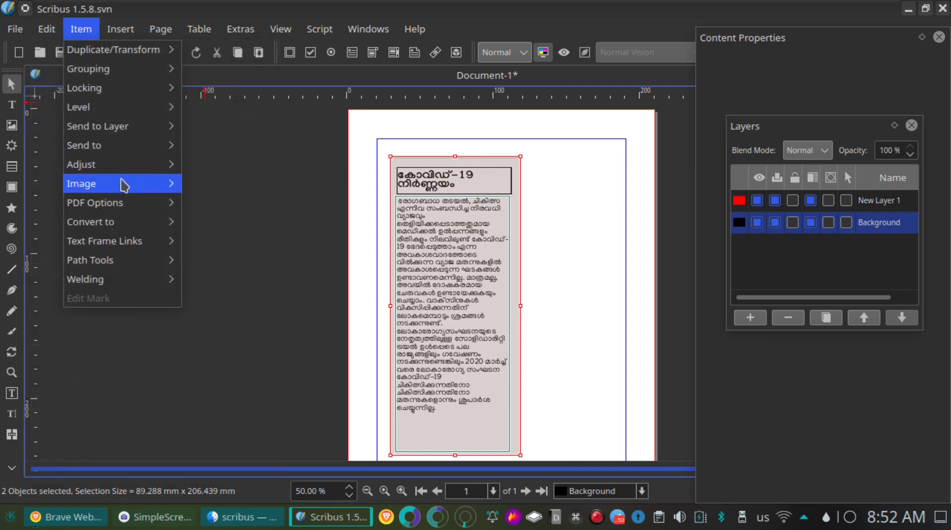
mouse_move(149, 89)
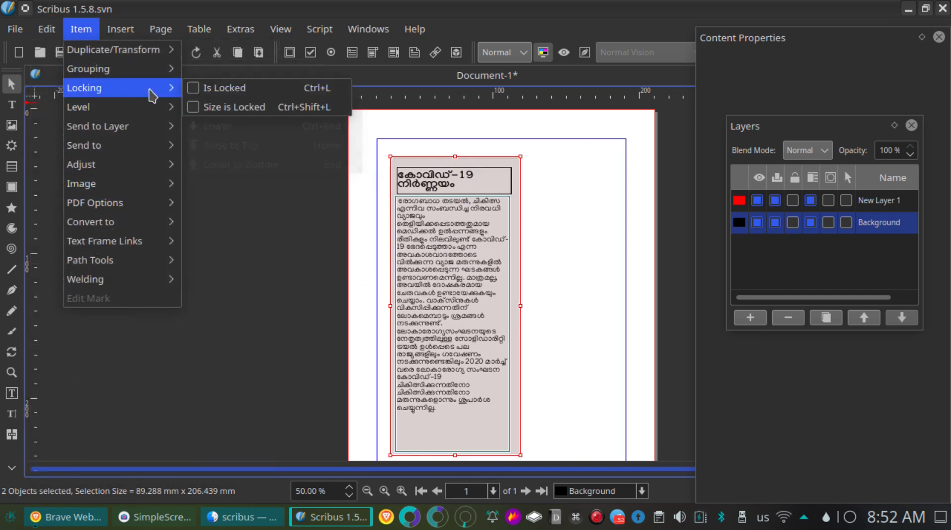
left_click(230, 91)
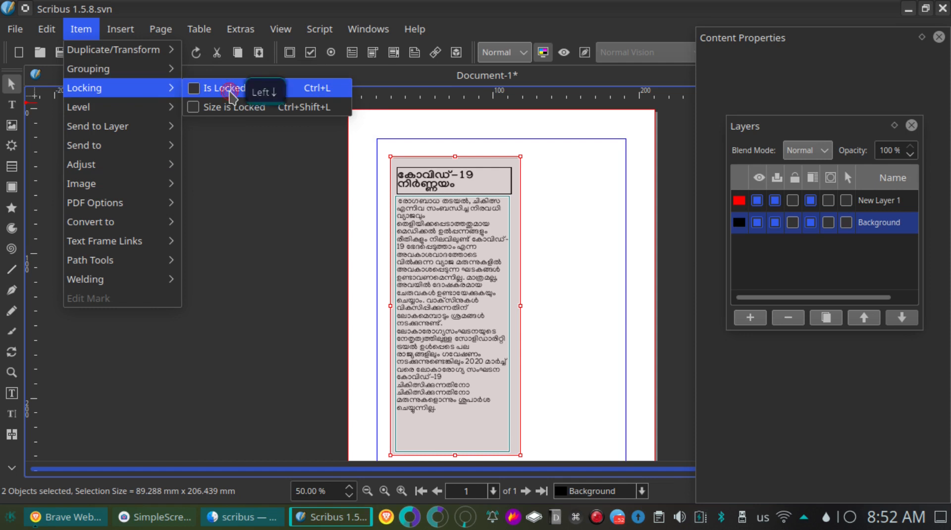
- Try to move the locked body text frame and heading group to test the lock
left_click(597, 282)
left_click(452, 250)
left_click_drag(452, 251, 535, 298)
left_click_drag(471, 174, 527, 233)
left_click(472, 258)
left_click_drag(461, 174, 521, 257)
left_click_drag(502, 306, 577, 366)
left_click(436, 344)
left_click(537, 310)
left_click(463, 297)
left_click_drag(471, 318, 551, 331)
left_click_drag(445, 160, 515, 236)
left_click_drag(440, 191, 514, 251)
- Select the heading group and body text frame together and toggle their Is Locked setting
left_click_drag(381, 147, 540, 461)
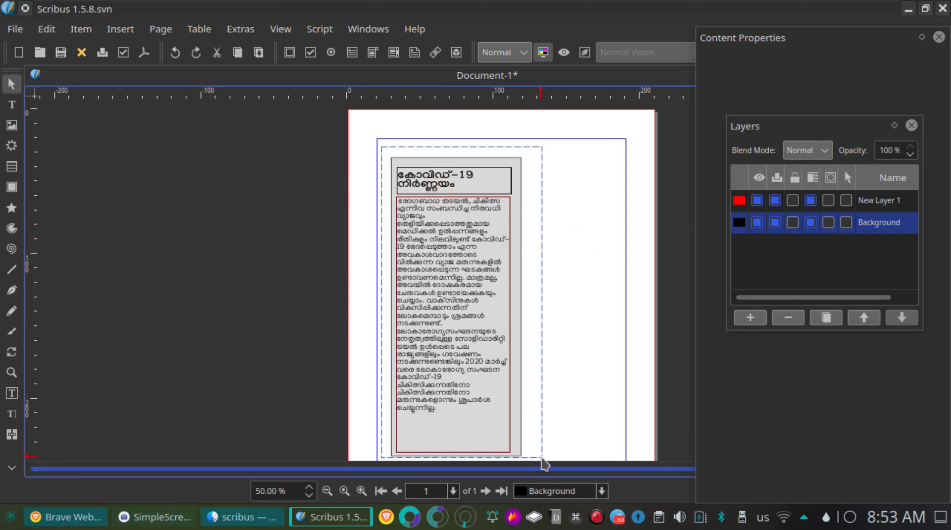
key("ctrl+i")
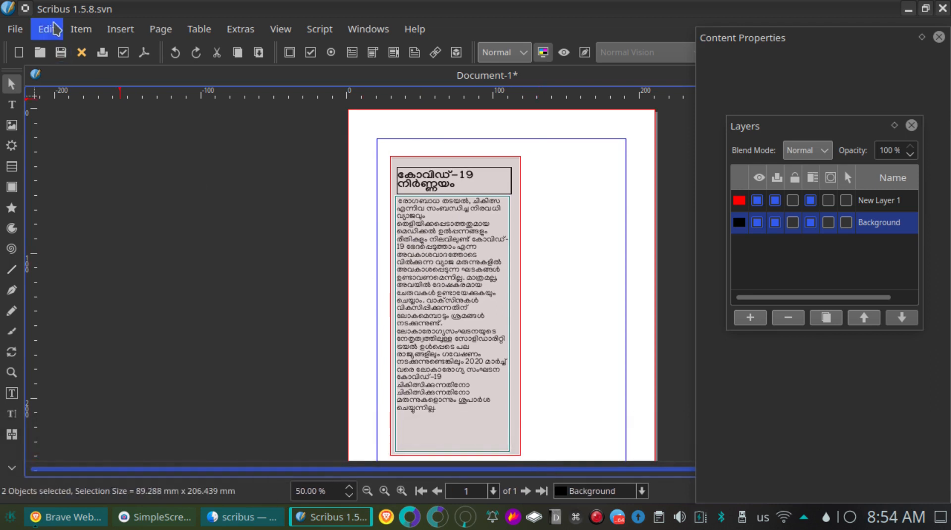
right_click(445, 229)
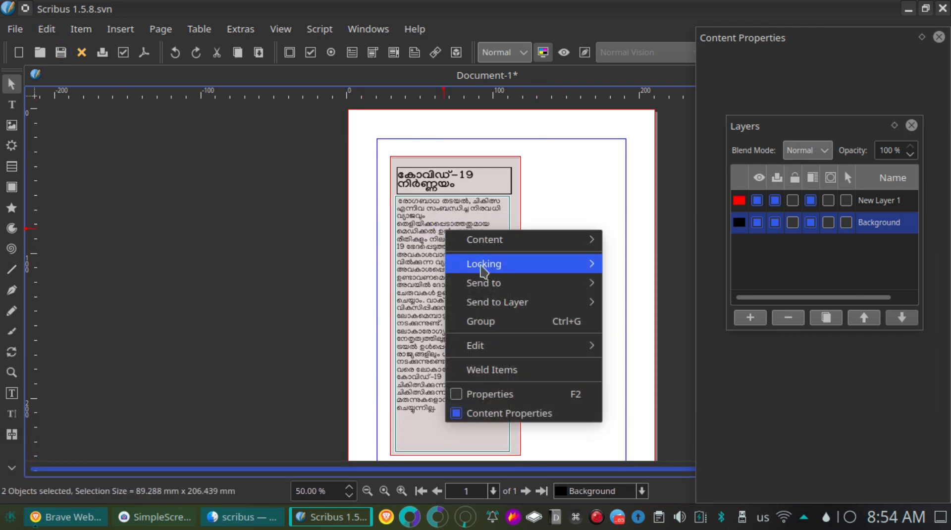
mouse_move(483, 265)
left_click(651, 268)
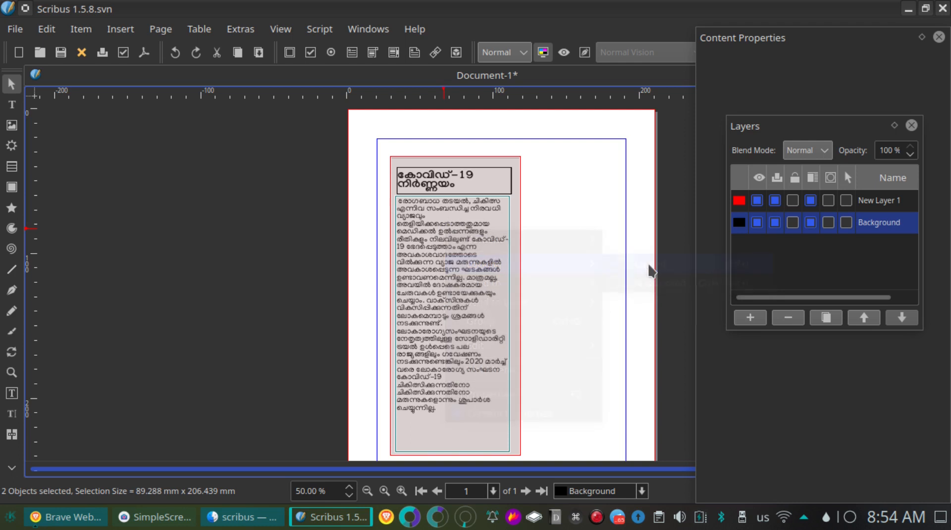
right_click(448, 174)
mouse_move(488, 209)
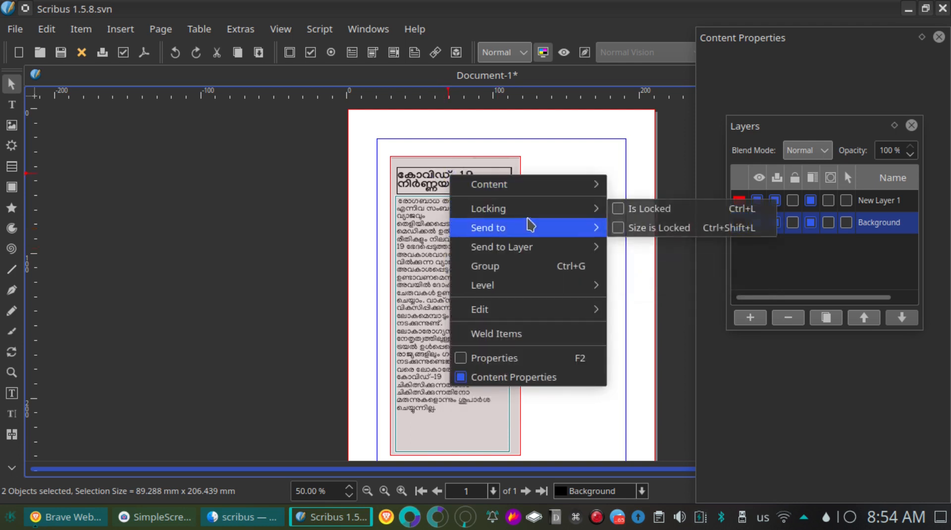
left_click(639, 210)
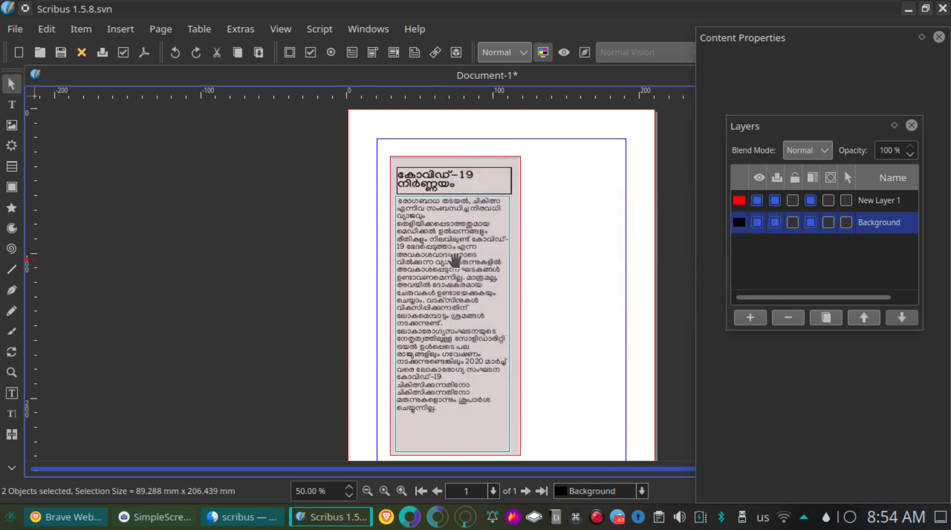
- Undo the last change and move the body text frame back inside the shaded box beneath the heading
key("ctrl+z")
left_click(443, 163)
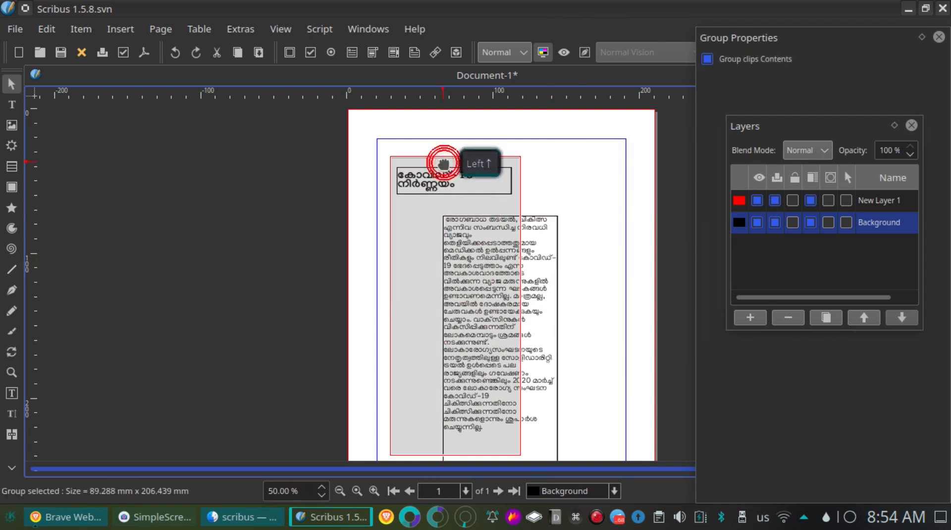
left_click_drag(530, 253, 502, 232)
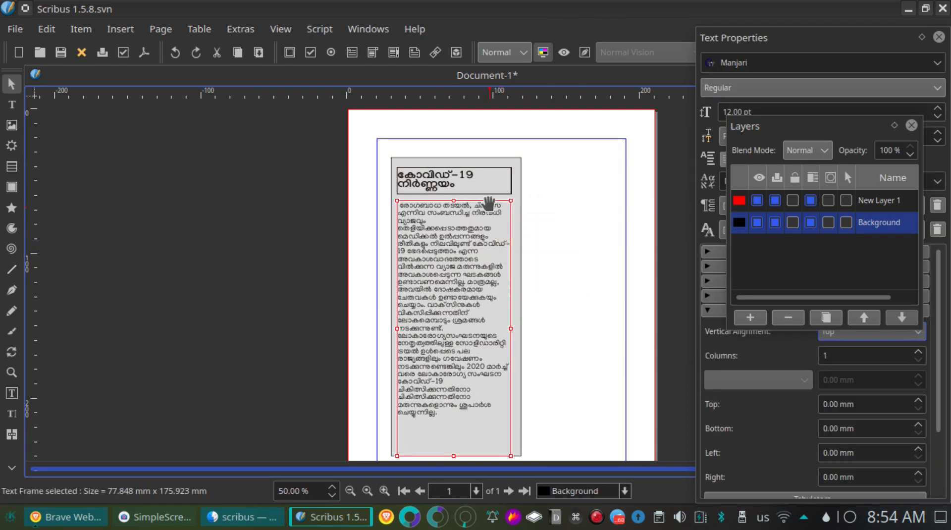
- Lock the body text frame together with the heading group, and reselect the body frame to check the lock
left_click(487, 183)
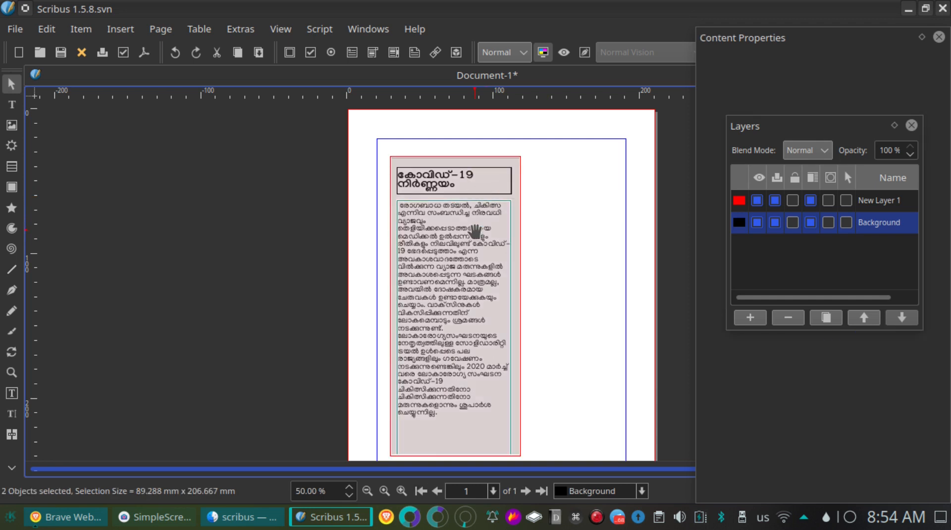
right_click(475, 232)
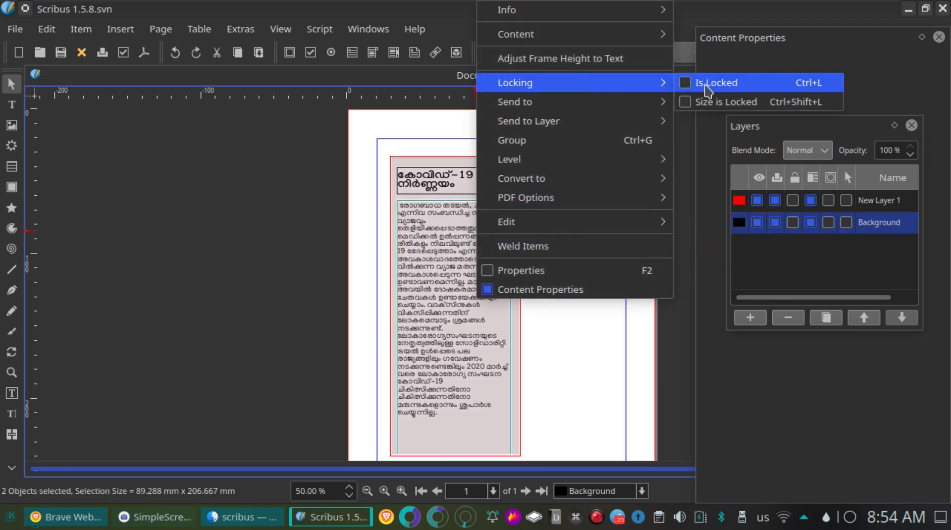
left_click(721, 82)
left_click(576, 224)
left_click(469, 236)
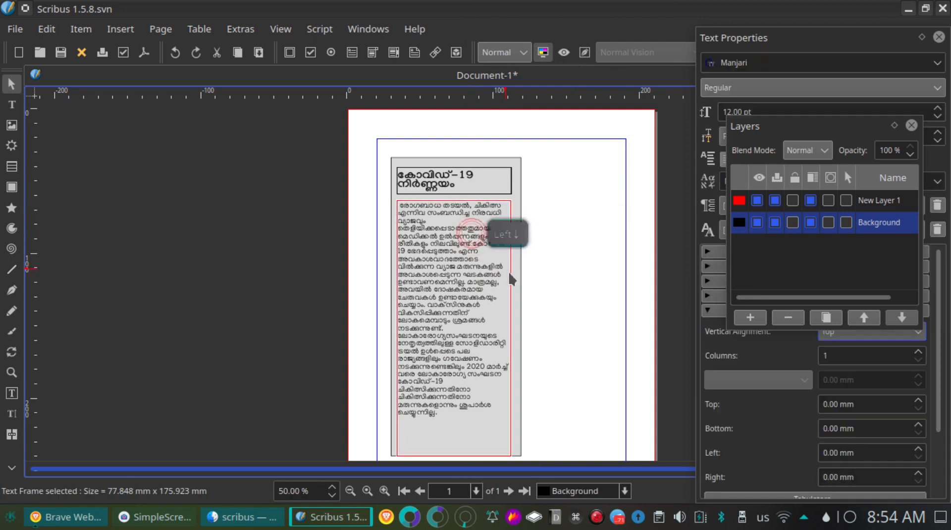
left_click(467, 190)
double_click(467, 190)
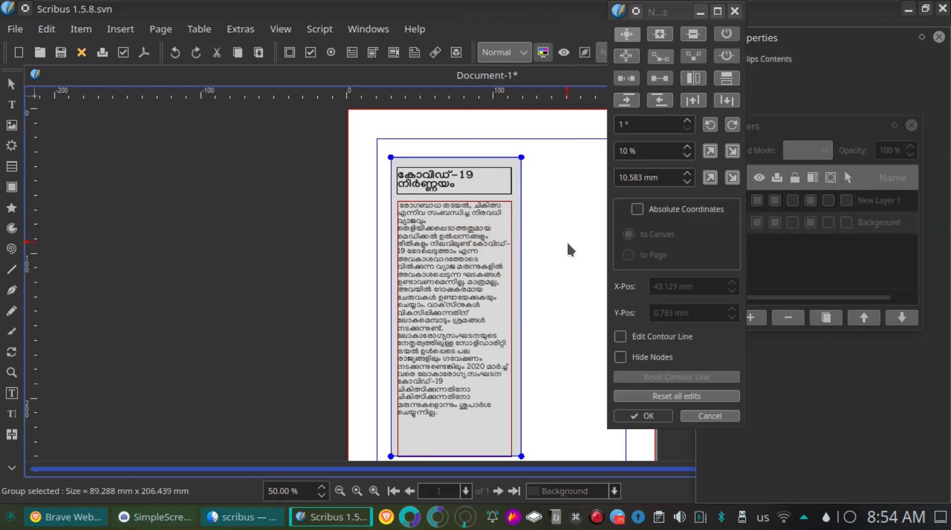
left_click(735, 11)
- Select all objects on the Background layer and unlock them
left_click(542, 229)
left_click(461, 265)
key("ctrl+a")
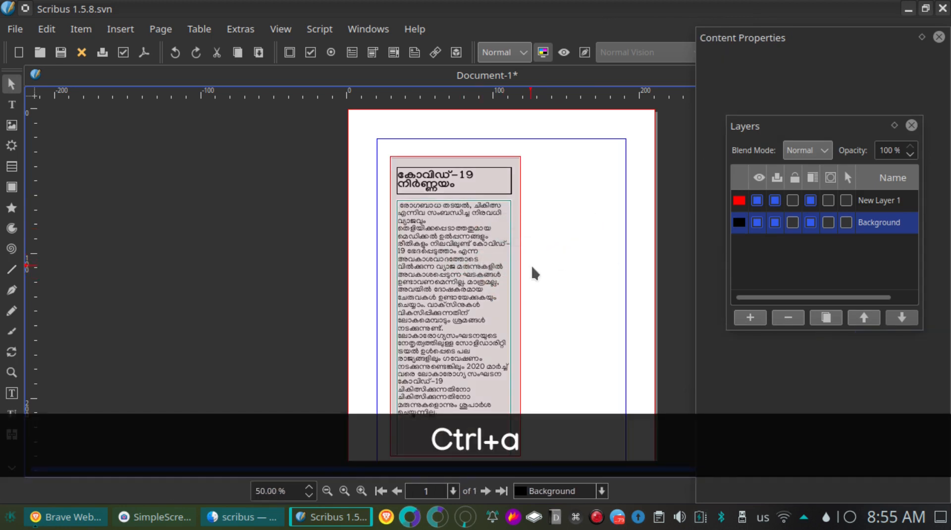
key("ctrl+l")
- Nudge the body text frame within the shaded box and shorten its height to about 140 mm
left_click(455, 247)
mouse_move(453, 246)
left_mouse_down()
mouse_move(510, 276)
mouse_move(448, 255)
left_mouse_up()
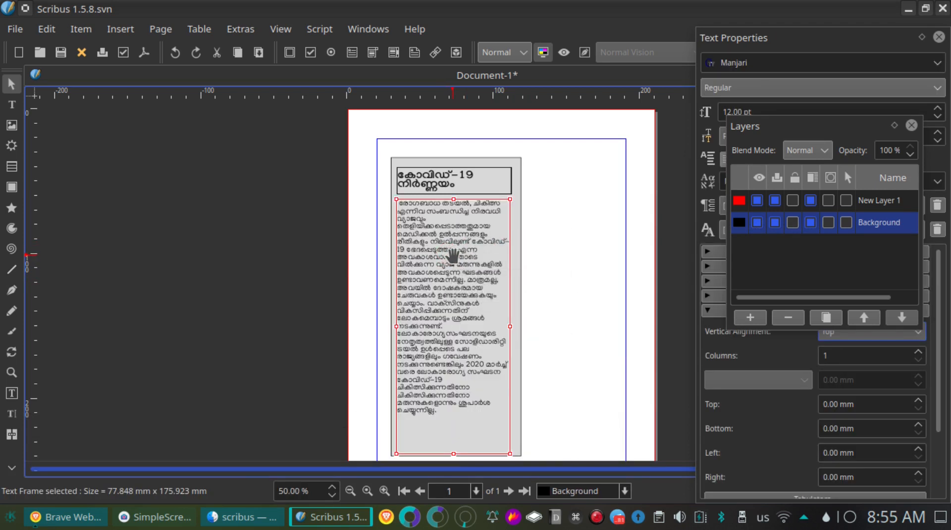
left_click(552, 292)
left_click(473, 286)
left_click_drag(452, 456, 452, 383)
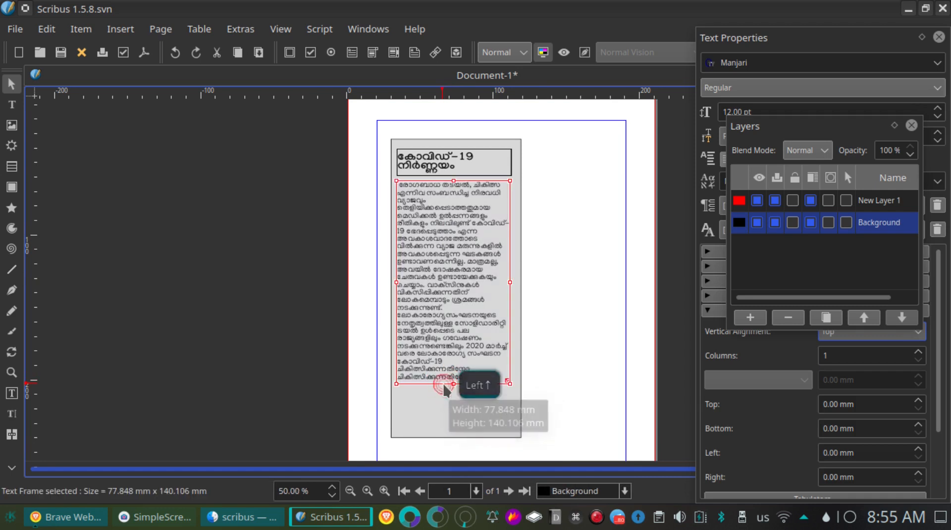
- Lock the size of the body text frame, try to resize it and move it within the shaded box to check the lock
right_click(450, 267)
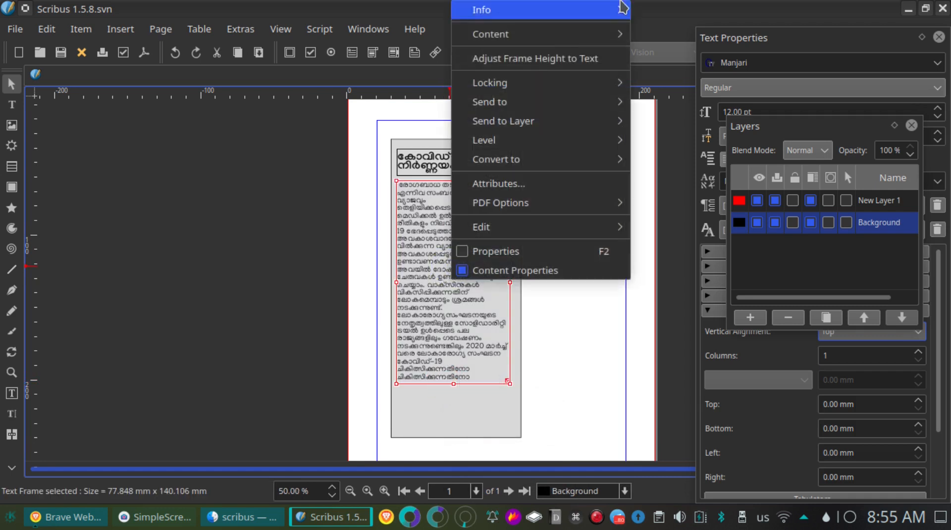
mouse_move(593, 92)
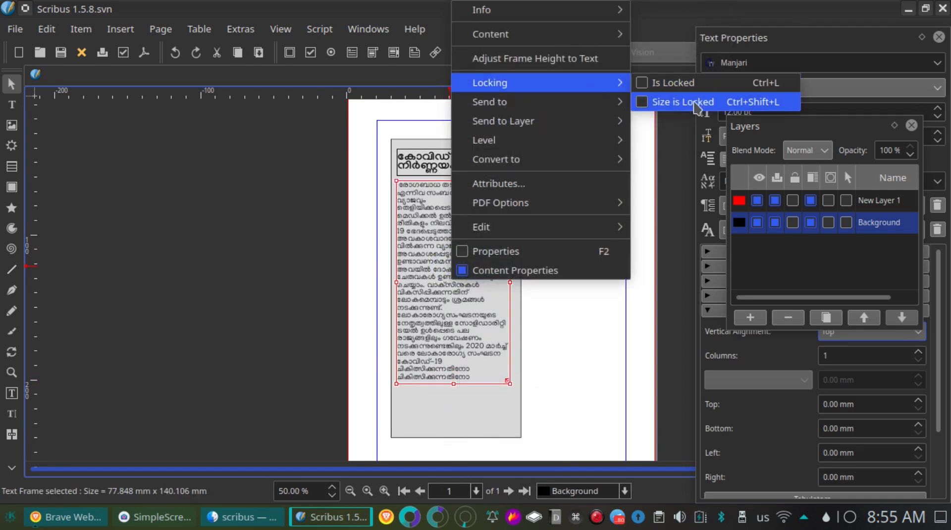
left_click(696, 104)
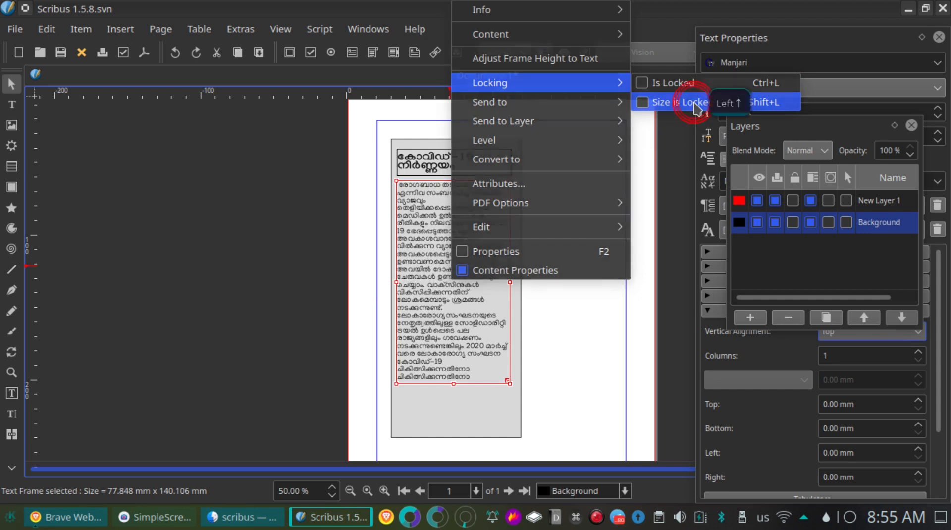
left_click(565, 271)
left_click(451, 328)
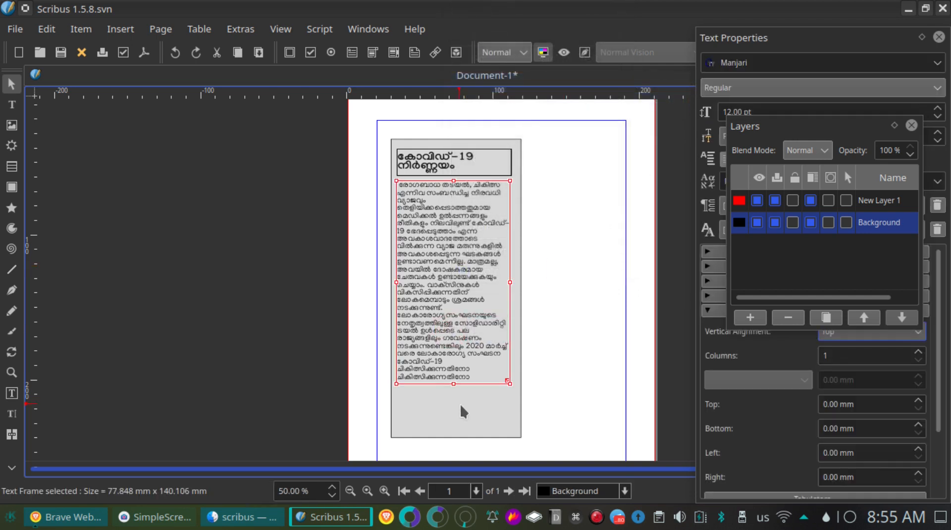
left_click_drag(447, 388, 465, 345)
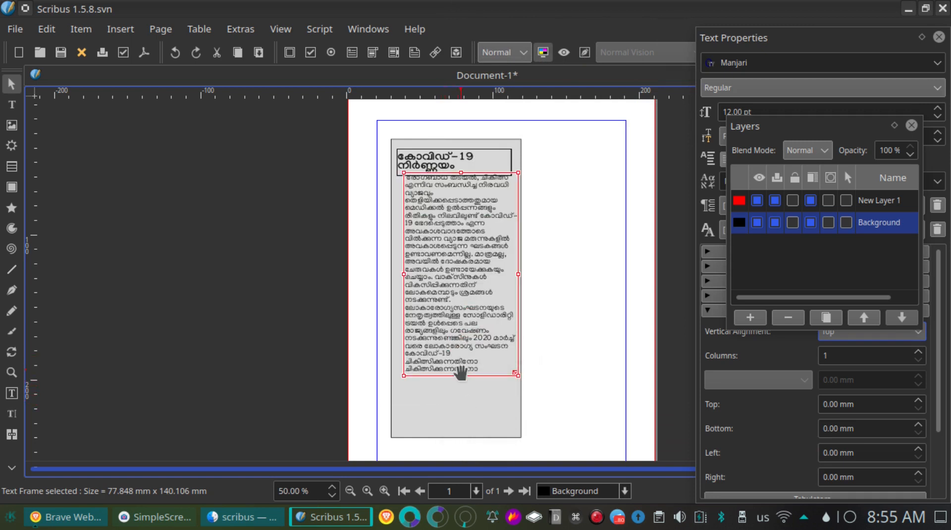
left_click(465, 300)
mouse_move(460, 310)
left_mouse_down()
mouse_move(453, 337)
mouse_move(461, 313)
left_mouse_up()
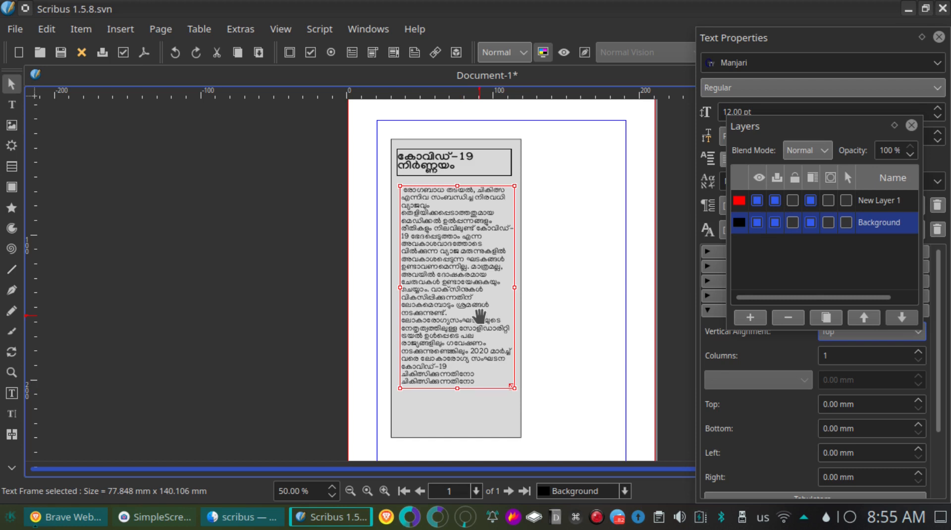
- Unlock the size of the body text frame, shorten it to about 108 mm high and reposition it under the heading
key("ctrl+shift+l")
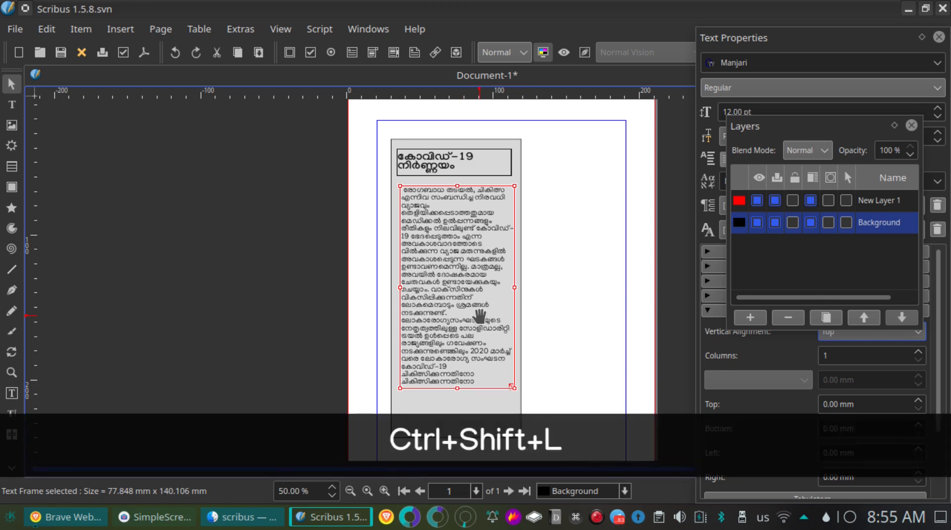
left_click_drag(457, 389, 456, 351)
left_click_drag(461, 289, 449, 355)
left_click_drag(444, 409, 447, 330)
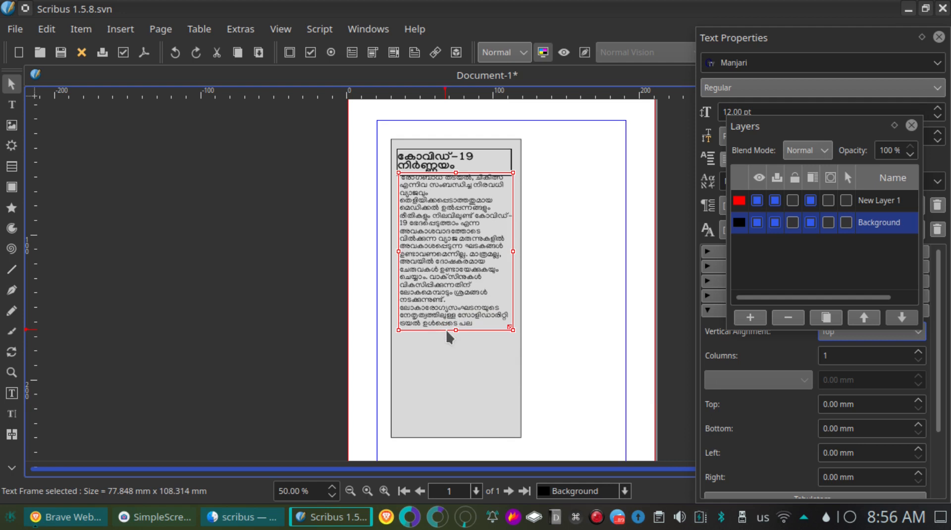
- Toggle the body text frame's size lock on and off, extend its height to about 132 mm and move it clear of the heading
key("ctrl+shift+l")
key("ctrl+shift+l")
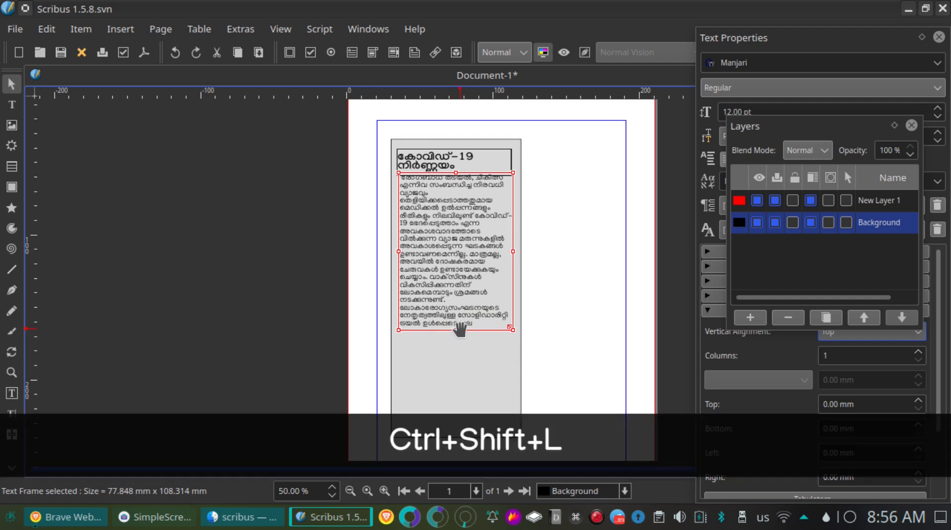
left_click_drag(457, 329, 453, 365)
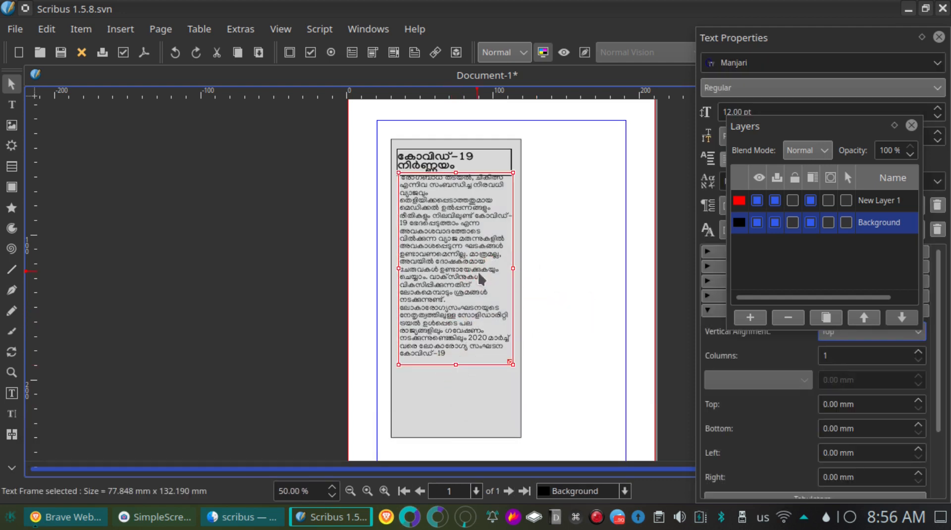
left_click_drag(481, 237, 476, 266)
left_click(549, 240)
left_click(471, 266)
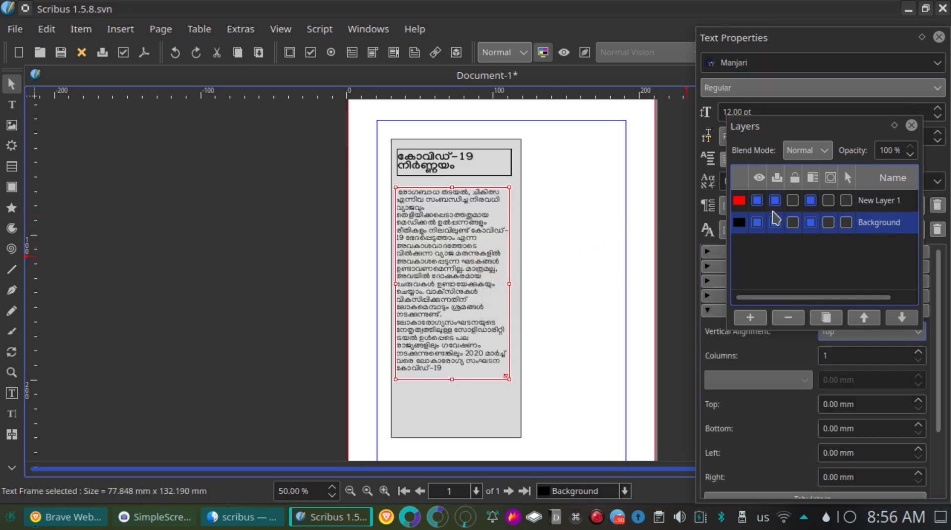
- Make New Layer 1 the active layer and draw a regular polygon about 55 × 66 mm beside the shaded box
left_click(867, 227)
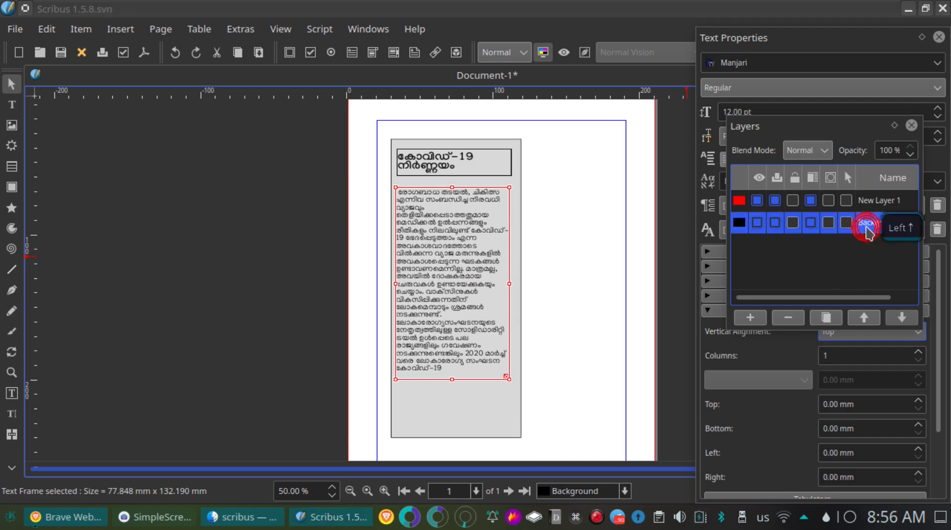
left_click(862, 201)
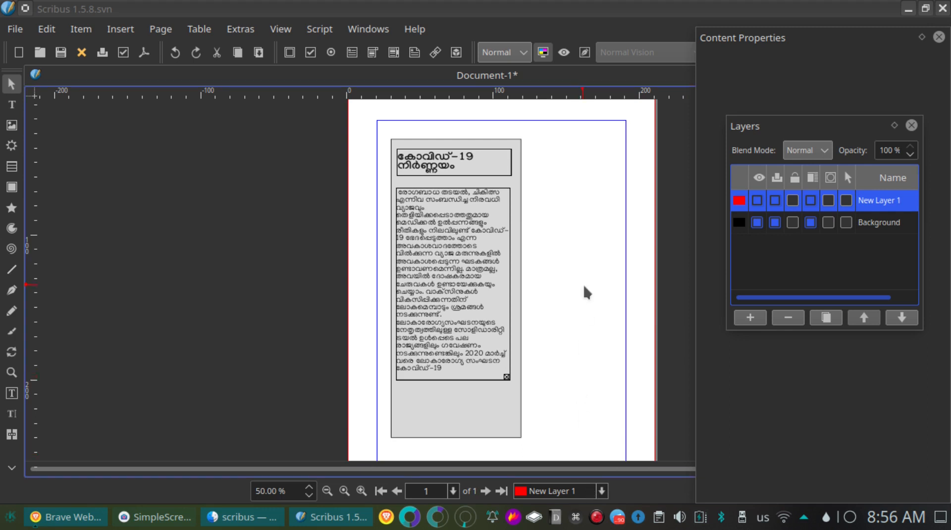
left_click(12, 207)
left_click_drag(539, 186, 621, 281)
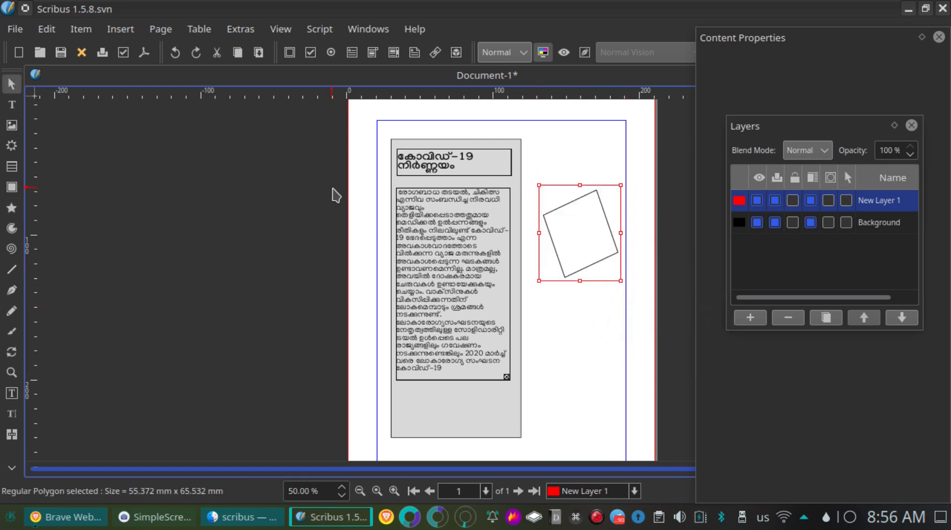
- Fill the polygon with solid Blue and set its stroke colour to Cool Black
left_click(361, 31)
left_click(395, 93)
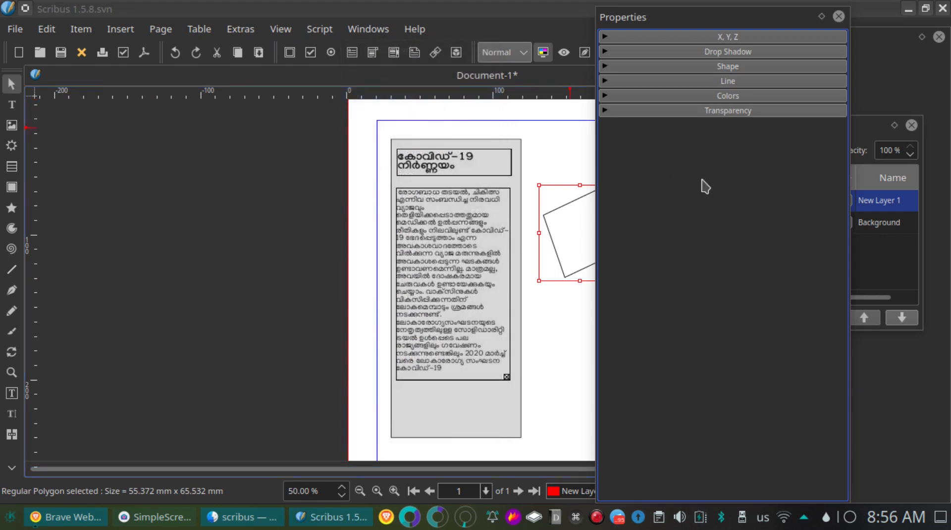
left_click(701, 94)
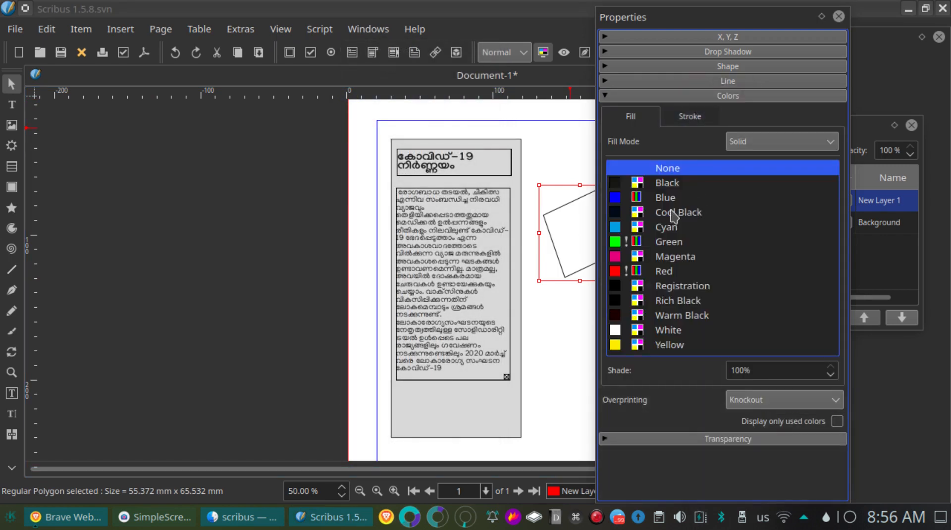
left_click(673, 198)
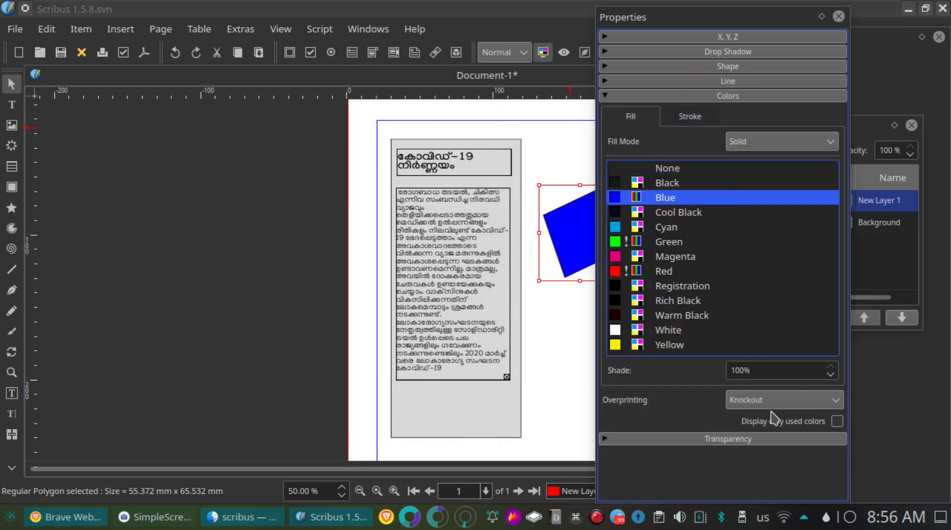
left_click(692, 115)
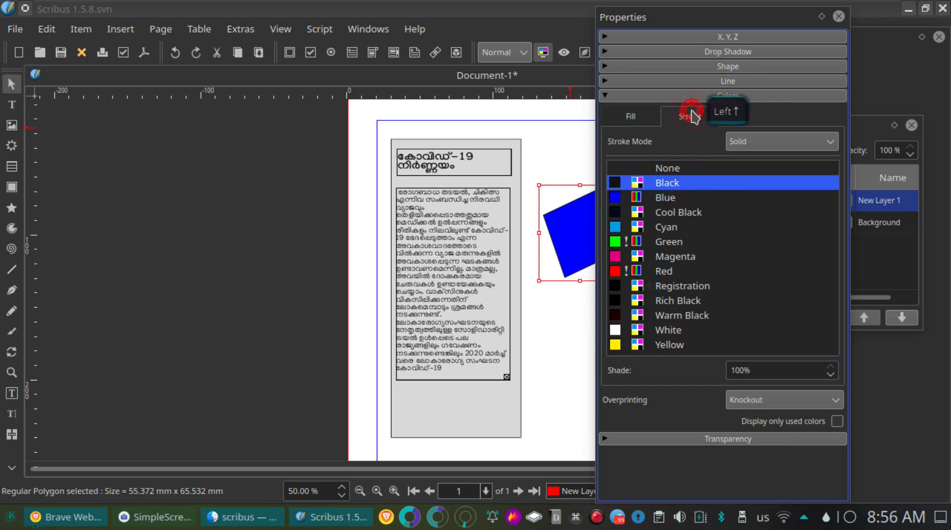
left_click(674, 214)
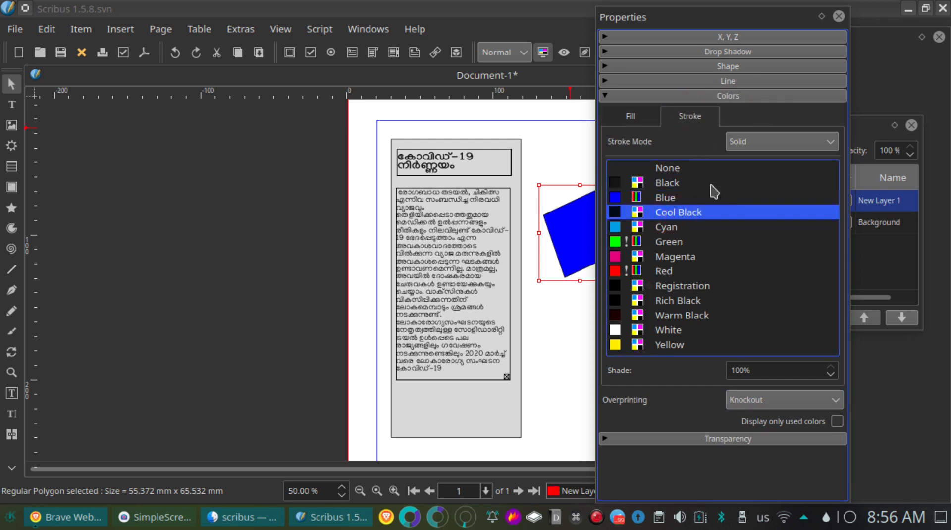
- Set the polygon's outline to a solid line 2.353 mm wide and close its properties
left_click(725, 80)
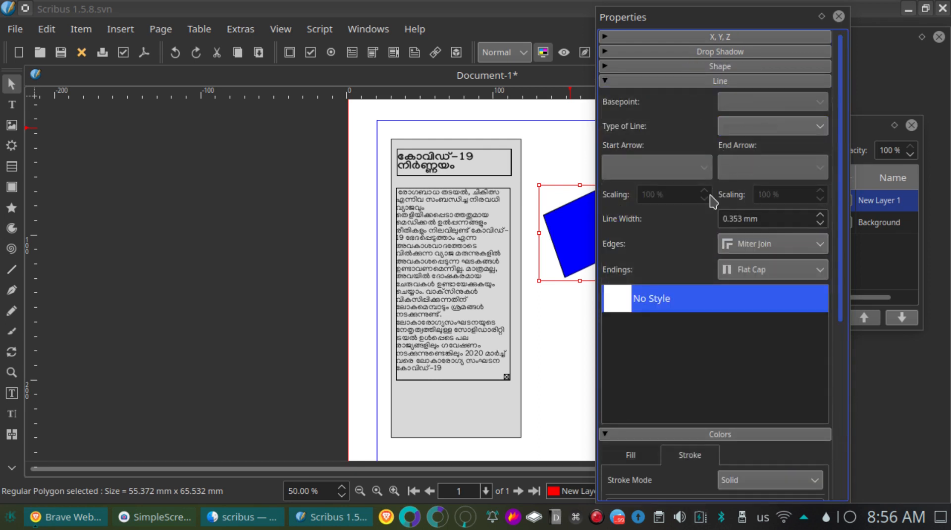
left_click(757, 104)
left_click(772, 129)
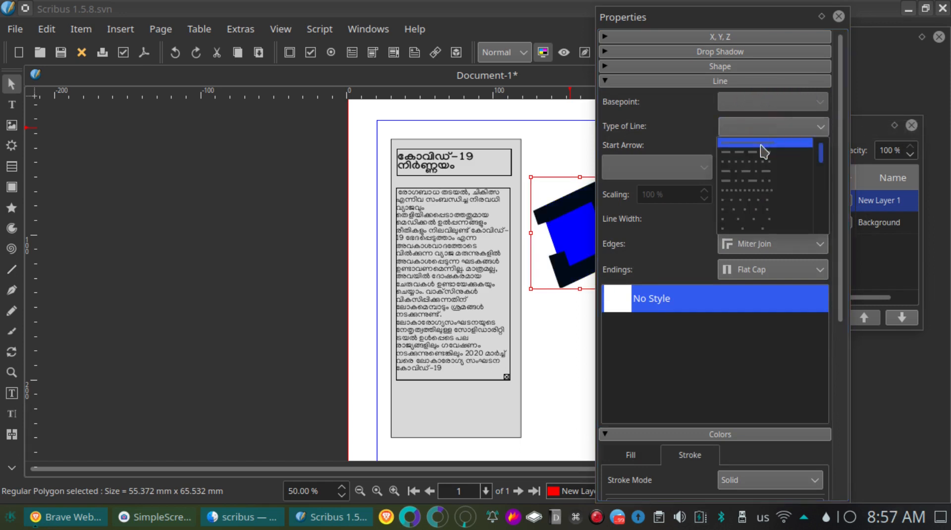
left_click(762, 145)
left_click(765, 214)
scroll(768, 216, "down", 9)
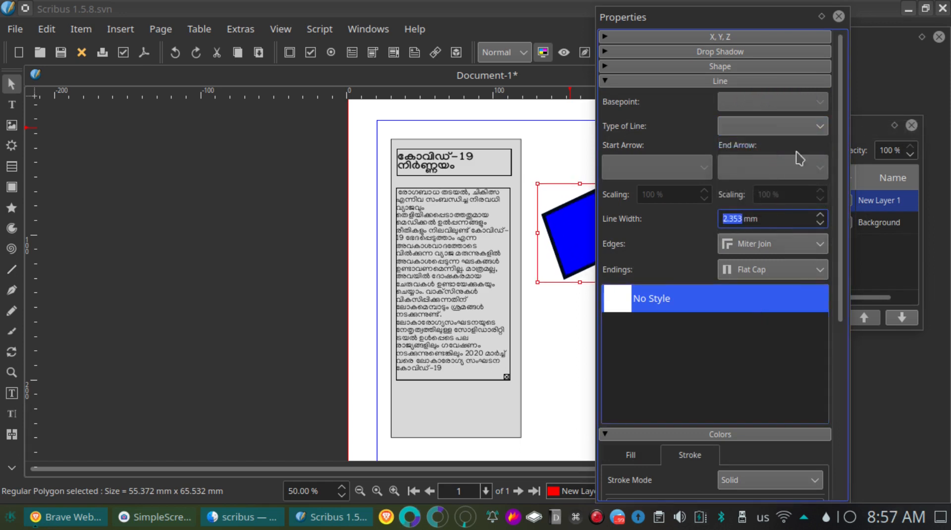
left_click(839, 16)
left_click(626, 314)
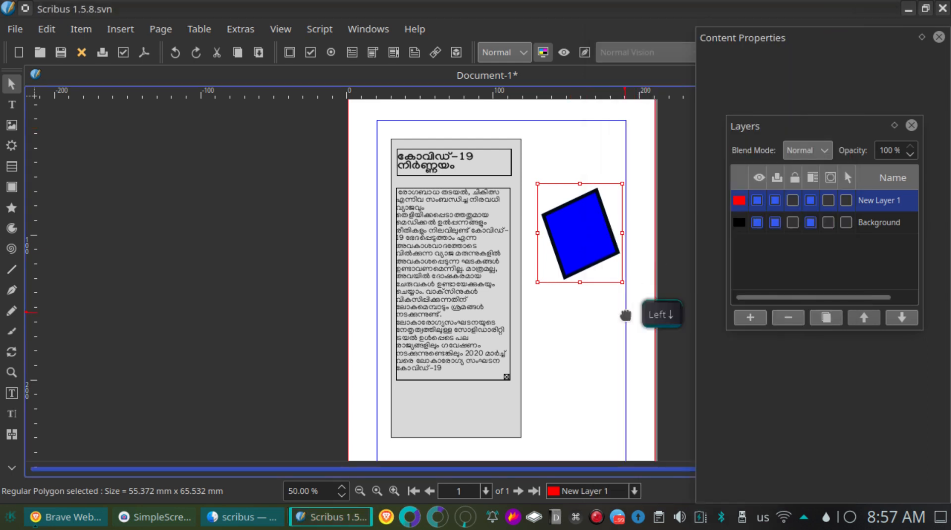
- Add a text frame about 68 × 38 mm below the blue polygon and fill it with Lorem ipsum sample text
scroll(599, 270, "up", 1)
scroll(598, 271, "down", 2)
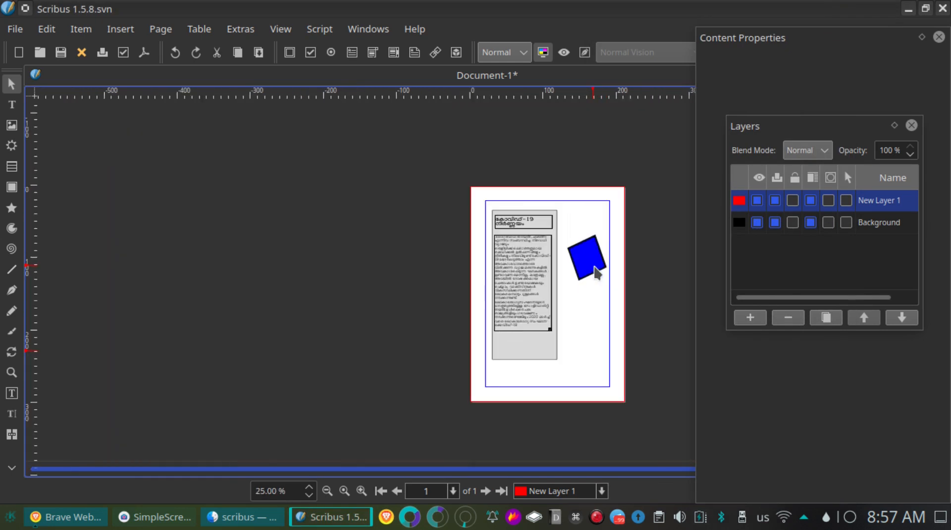
scroll(595, 267, "up", 2)
scroll(595, 268, "down", 1)
key("t")
left_click_drag(576, 237, 676, 292)
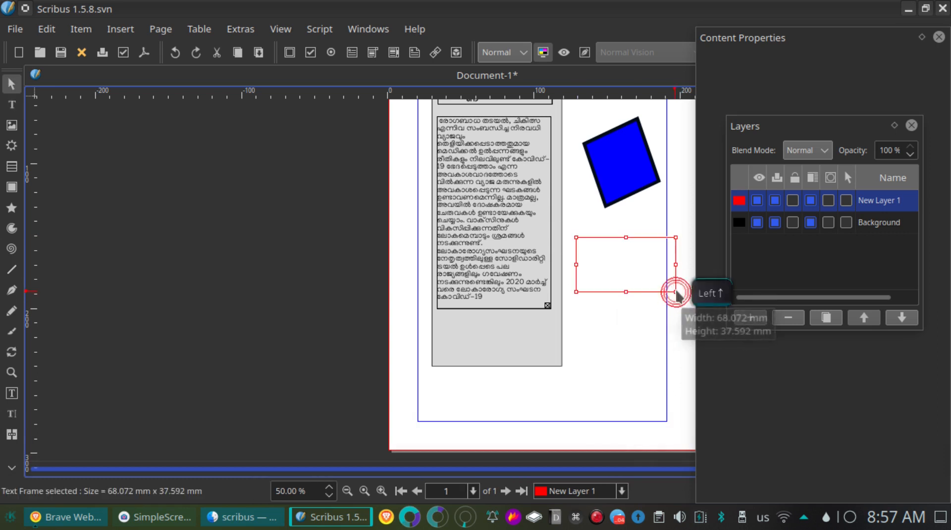
left_click(621, 263)
right_click(618, 262)
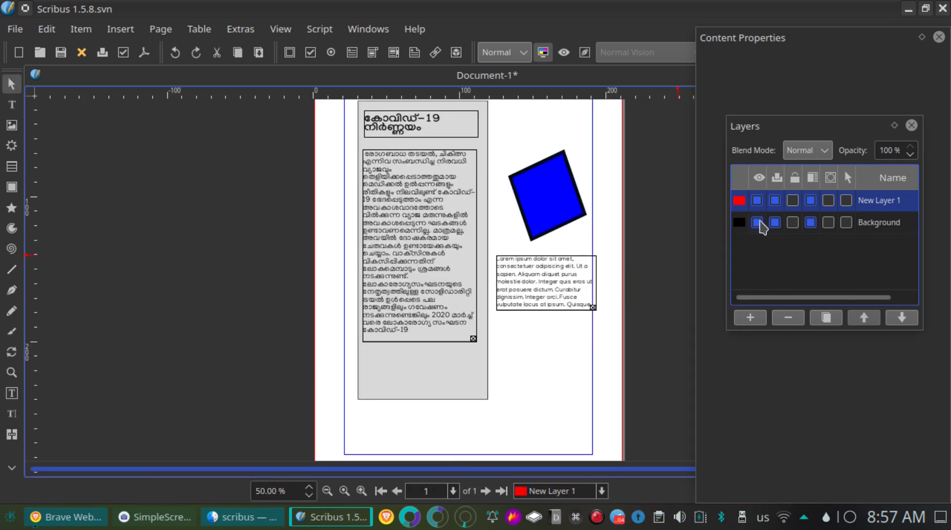
- Hide and show the Background layer, and do the same with New Layer 1, to compare their contents
left_click(758, 224)
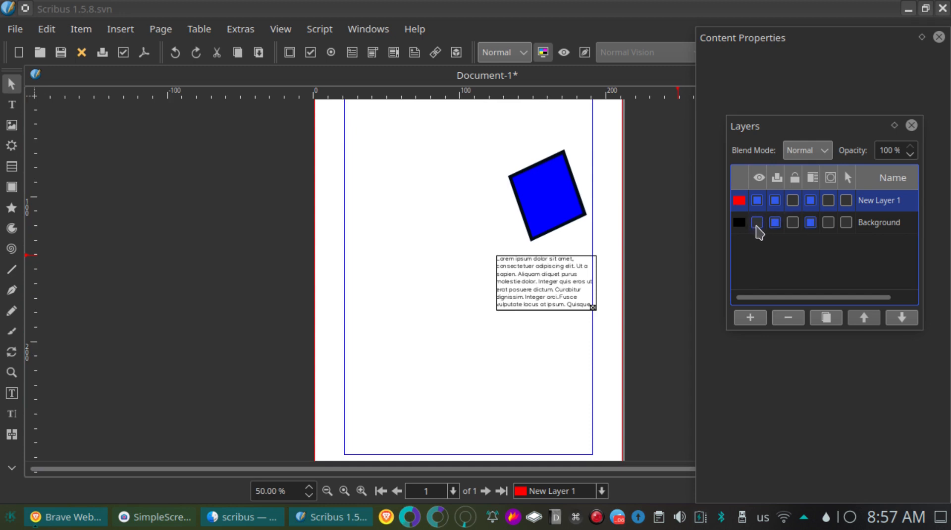
left_click(757, 223)
left_click(757, 223)
left_click(757, 223)
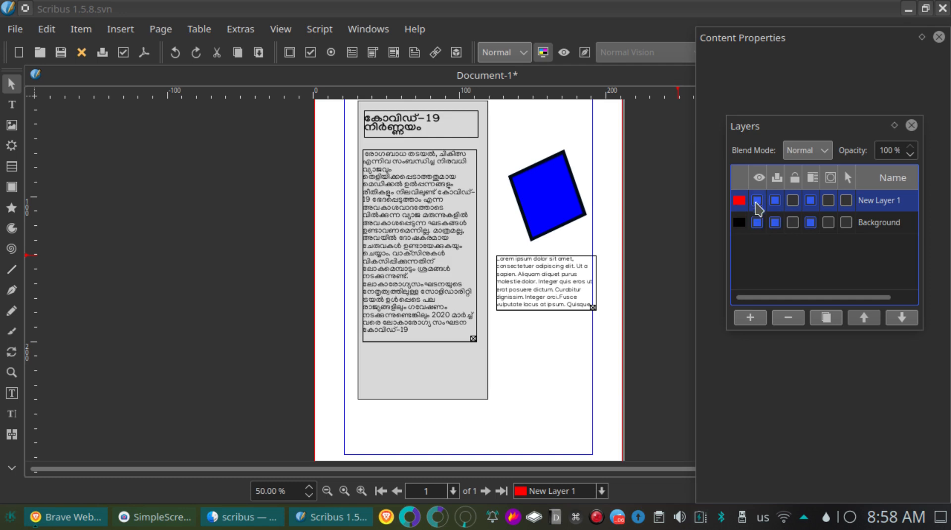
left_click(758, 200)
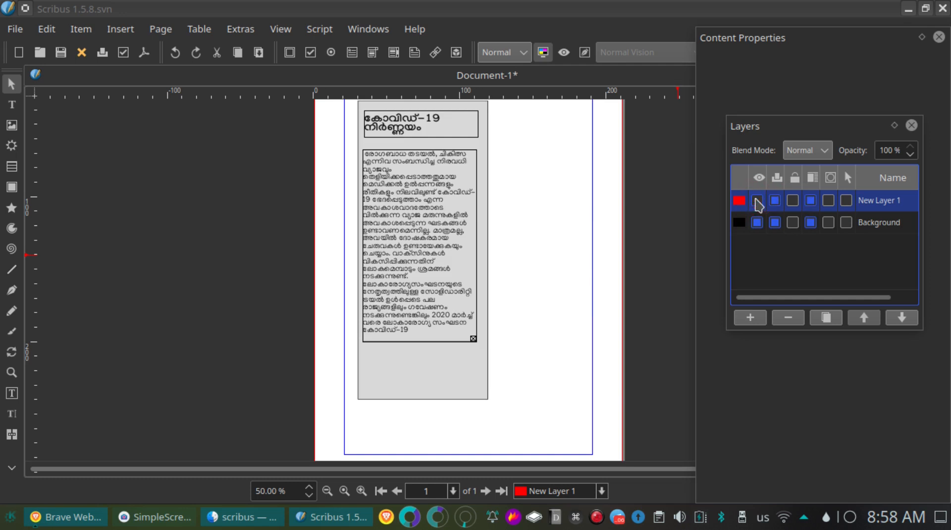
left_click(757, 201)
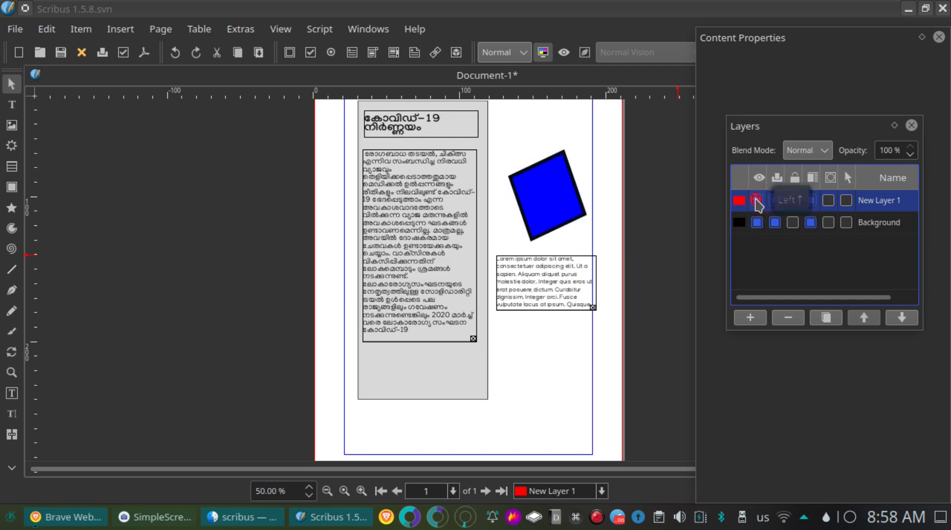
- Try to select the heading and body text in the shaded box while New Layer 1 is the active layer
left_click(561, 188)
scroll(603, 207, "up", 1)
left_click(603, 211)
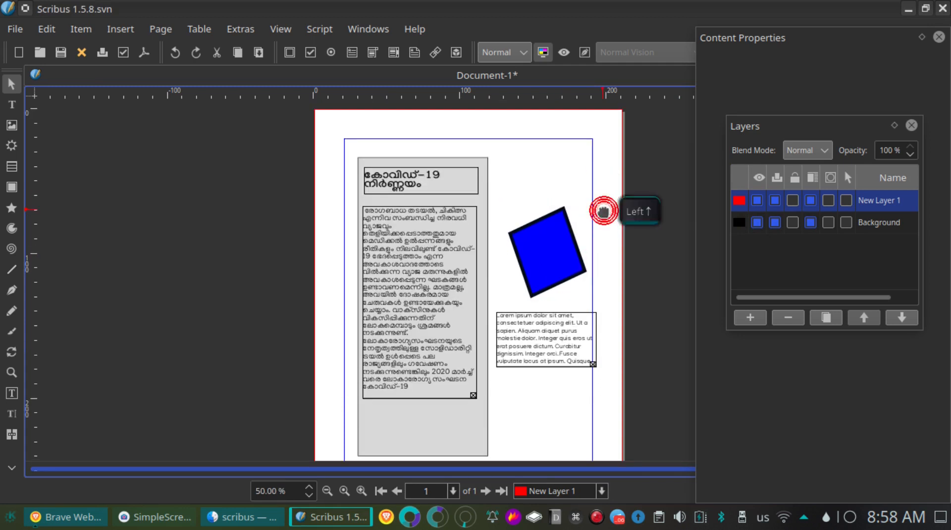
left_click(376, 241)
left_click(421, 284)
left_click(455, 337)
left_click(426, 238)
left_click(485, 316)
left_click(398, 158)
left_click(454, 258)
left_click(421, 230)
left_click(433, 315)
- Move the blue polygon and the Lorem ipsum text frame further up the page beside the shaded box
left_click_drag(536, 255, 522, 200)
left_click(555, 337)
left_click_drag(554, 339, 547, 288)
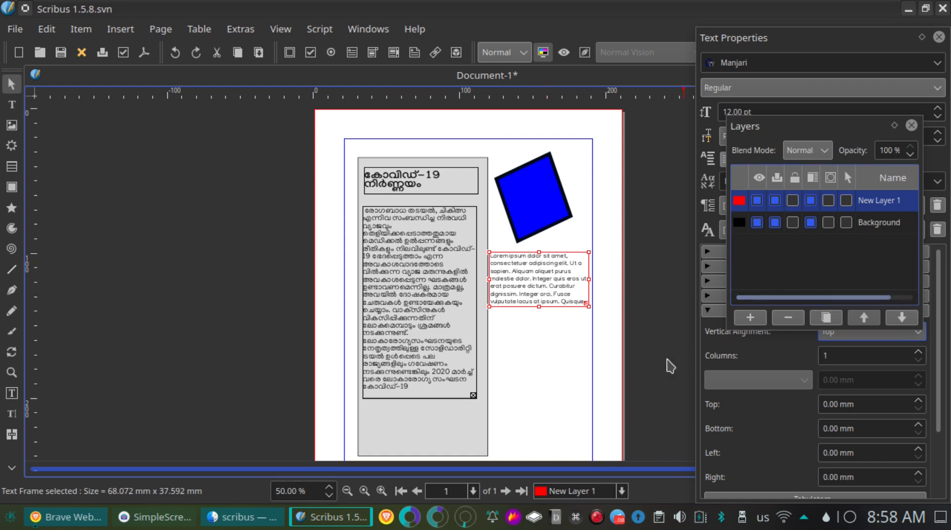
left_click(542, 368)
left_click(534, 279)
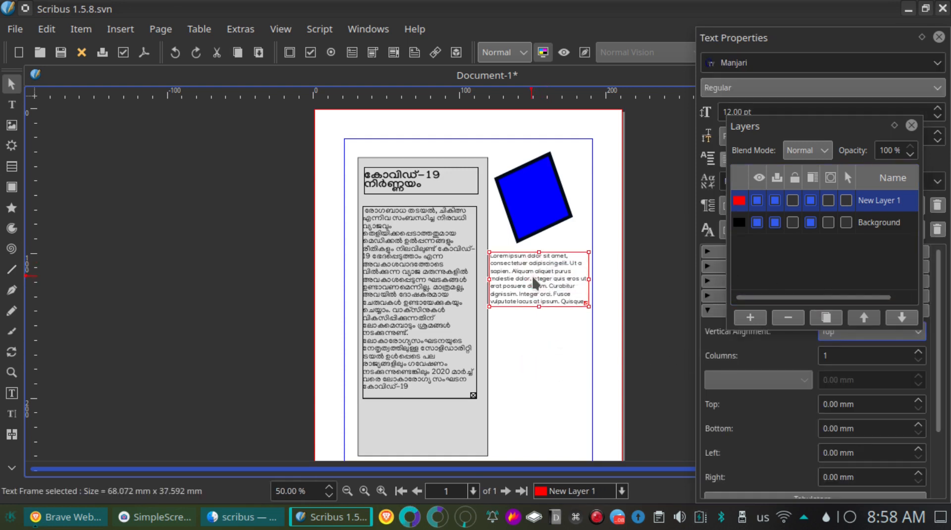
- Switch the active layer to Background and select the body text frame in the shaded box
left_click(583, 493)
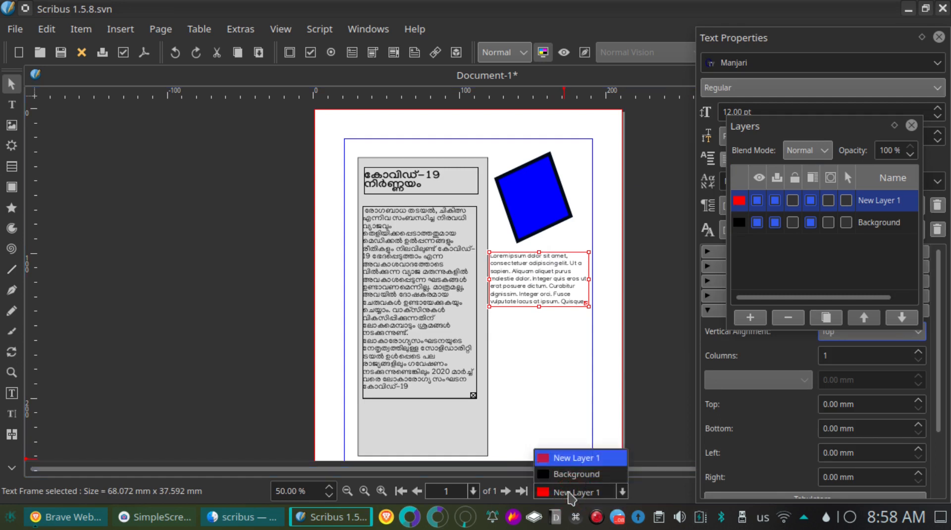
left_click(568, 475)
left_click(437, 329)
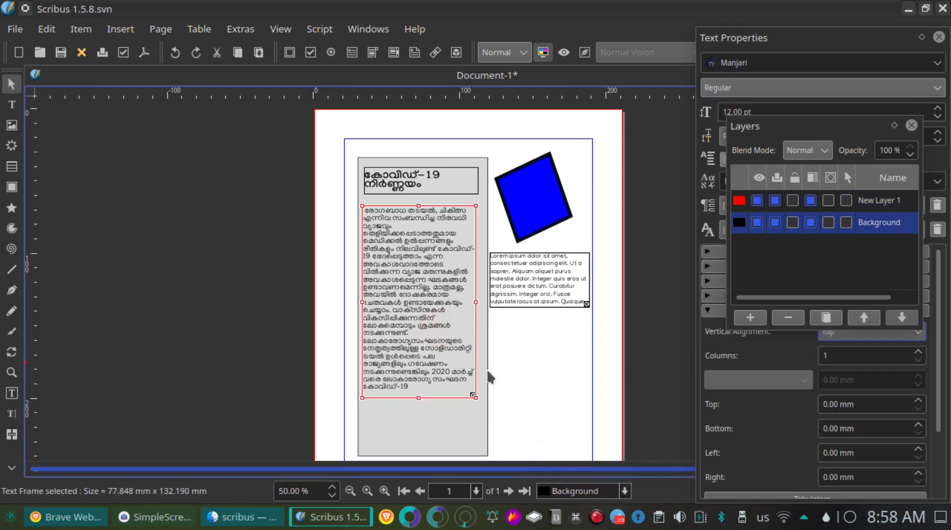
- Make New Layer 1 active and move the blue polygon and the Lorem ipsum text frame so they overlap the shaded box
left_click(518, 396)
scroll(539, 247, "up", 3)
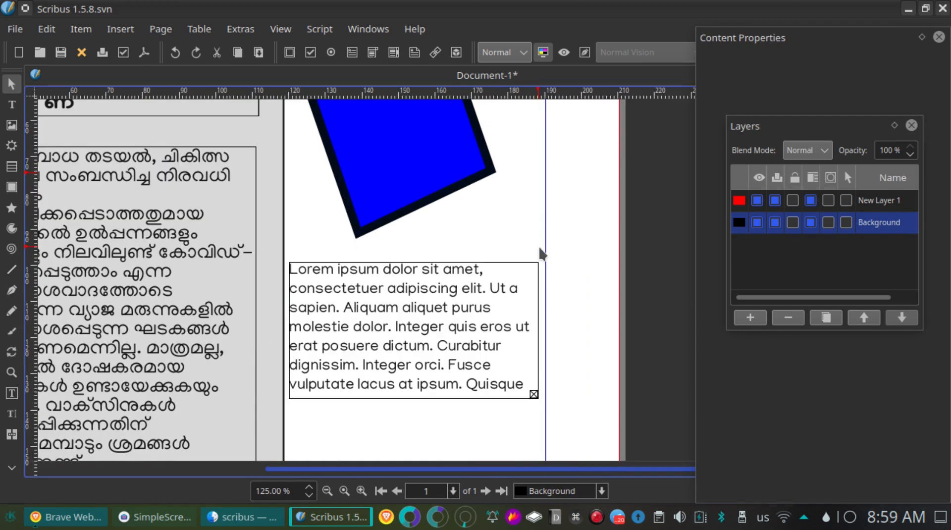
scroll(539, 248, "down", 1)
scroll(540, 253, "down", 1)
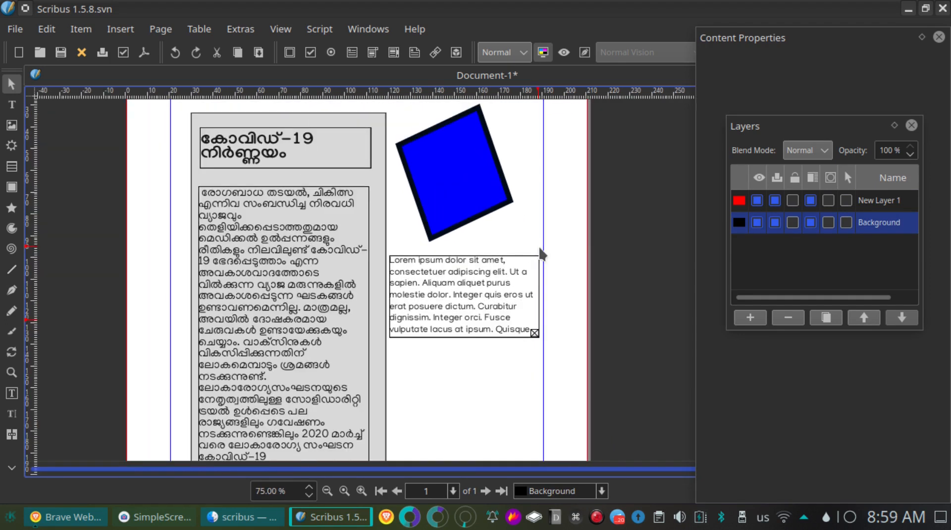
left_click(897, 208)
left_click(429, 176)
left_click_drag(429, 176, 309, 217)
left_click_drag(459, 314, 376, 342)
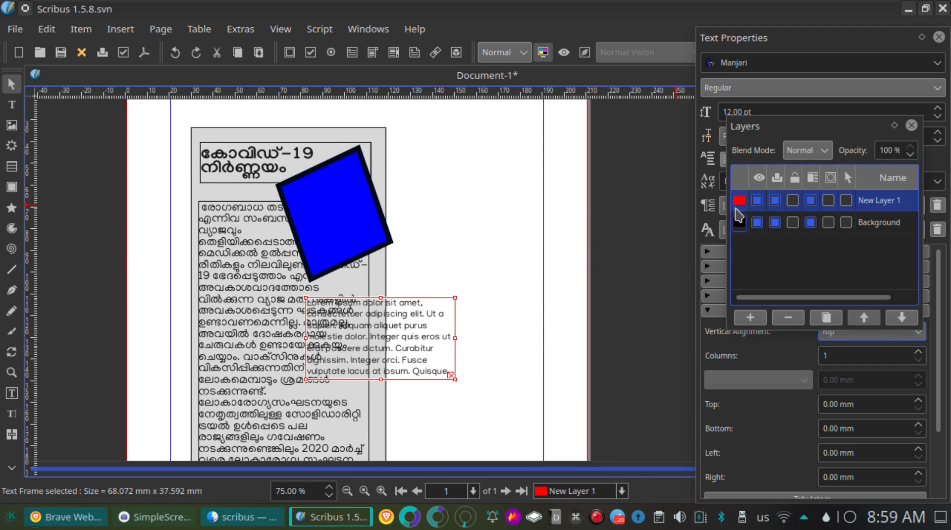
- Try New Layer 1 at 20% and 50% opacity, and restore it to 100%
double_click(884, 149)
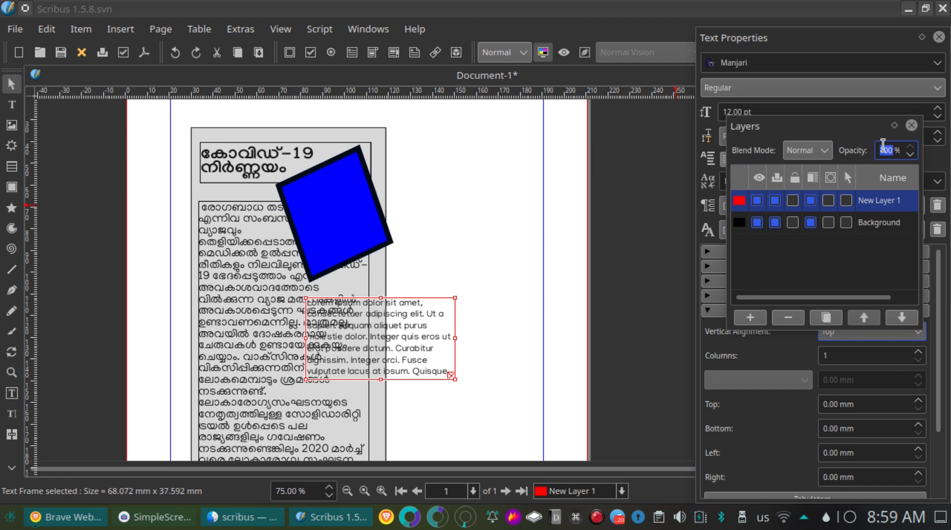
type("20")
key("Tab")
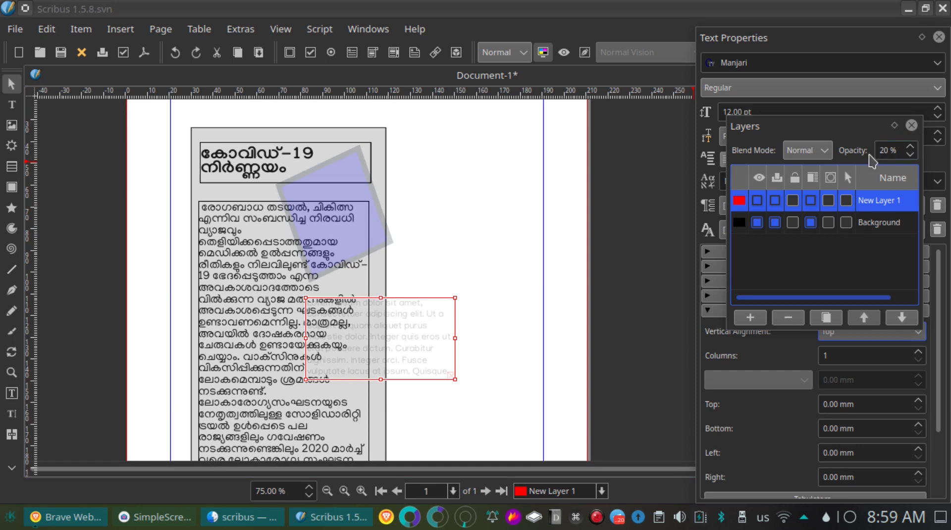
double_click(883, 150)
type("50")
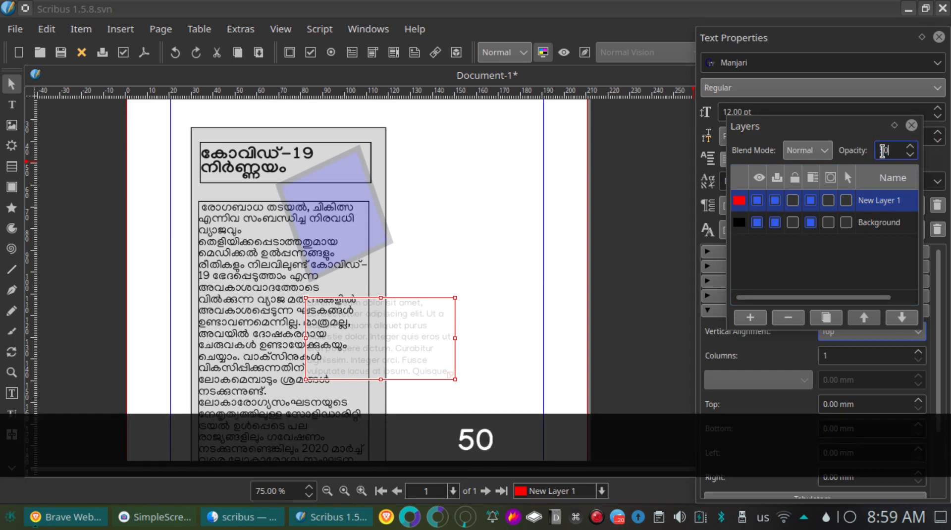
key("Tab")
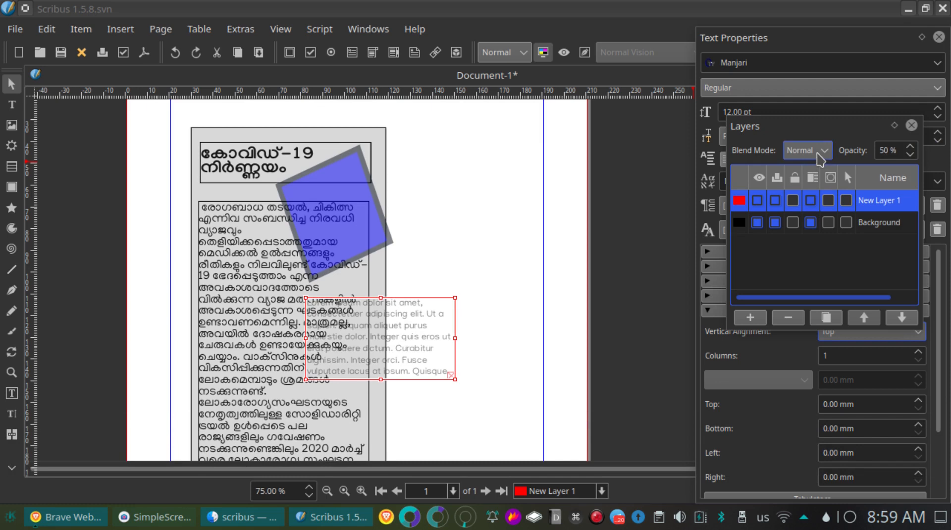
left_click(896, 149)
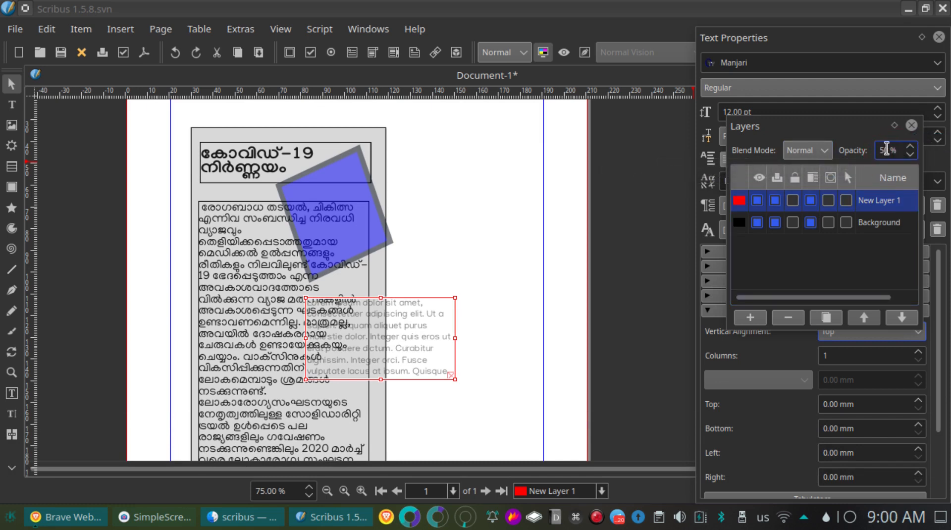
type("1")
type("0")
key("Tab")
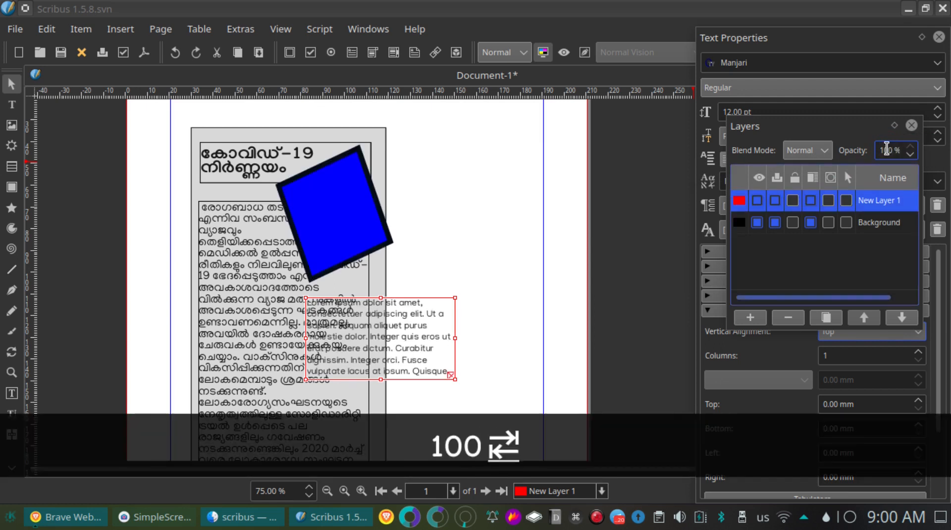
- Try the Darken, Lighten and Multiply blend modes on New Layer 1
left_click(808, 150)
left_click(803, 186)
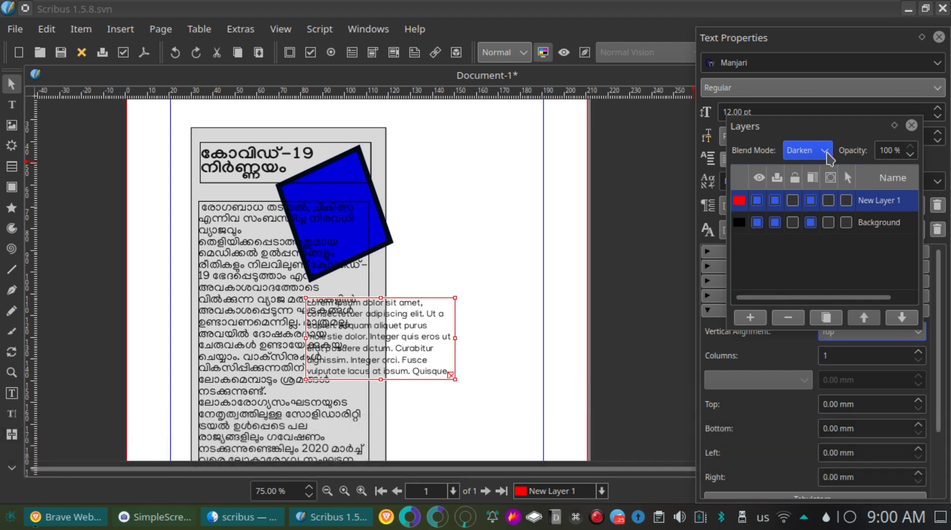
left_click(826, 151)
left_click(804, 199)
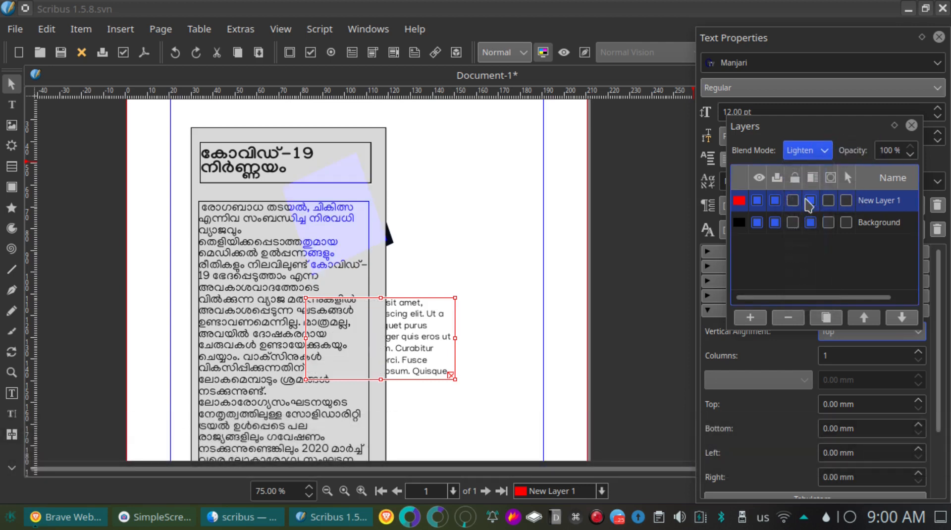
left_click(805, 155)
left_click(789, 219)
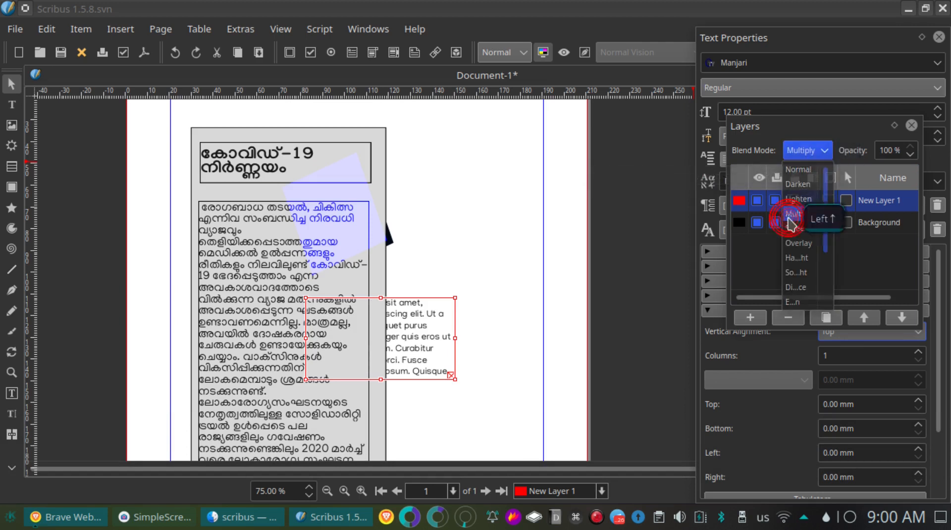
- Try the Screen, Overlay and Hard Light blend modes on New Layer 1
left_click(803, 152)
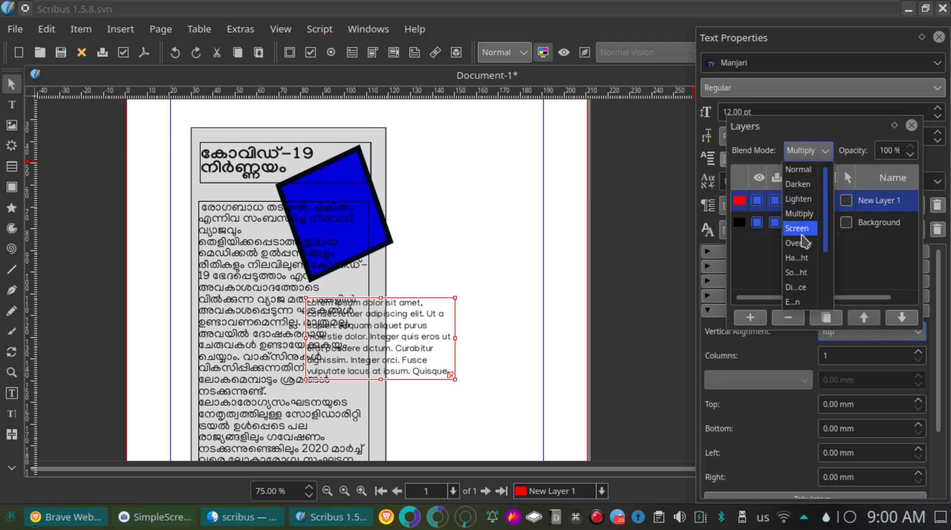
left_click(799, 229)
left_click(820, 153)
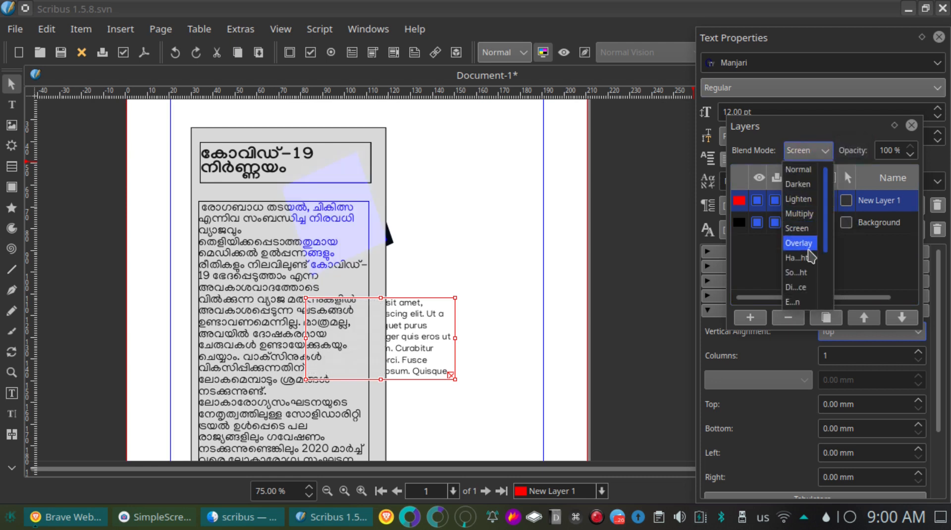
left_click(800, 246)
left_click(820, 153)
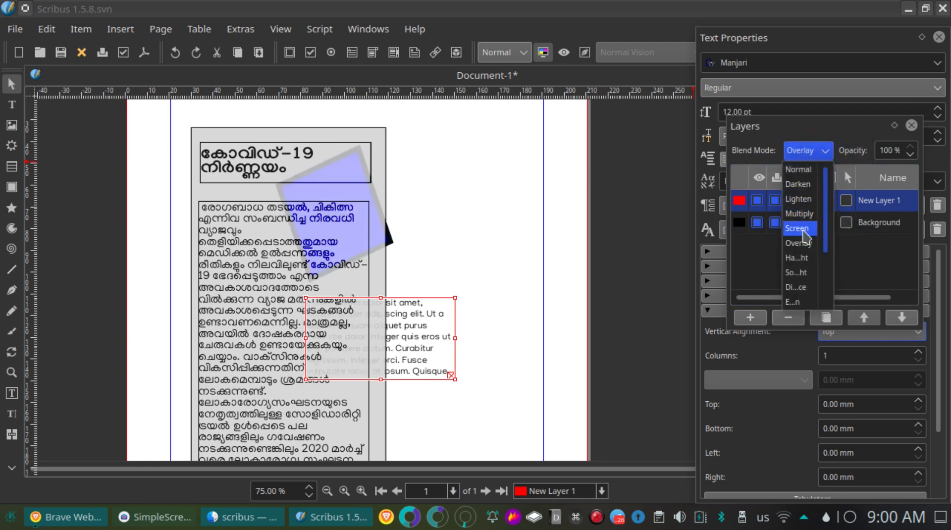
left_click(804, 258)
- Set New Layer 1's blend mode to Color and try to return it to Normal
left_click(813, 155)
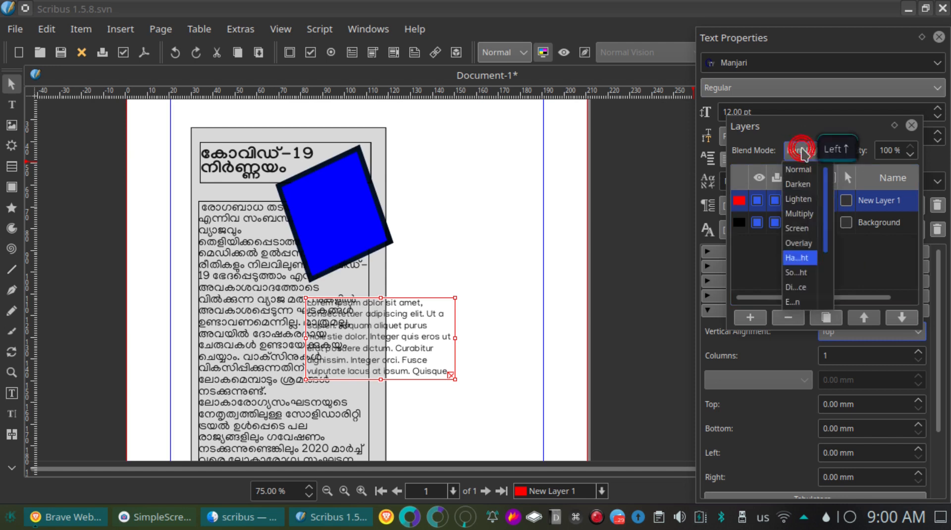
left_click(801, 290)
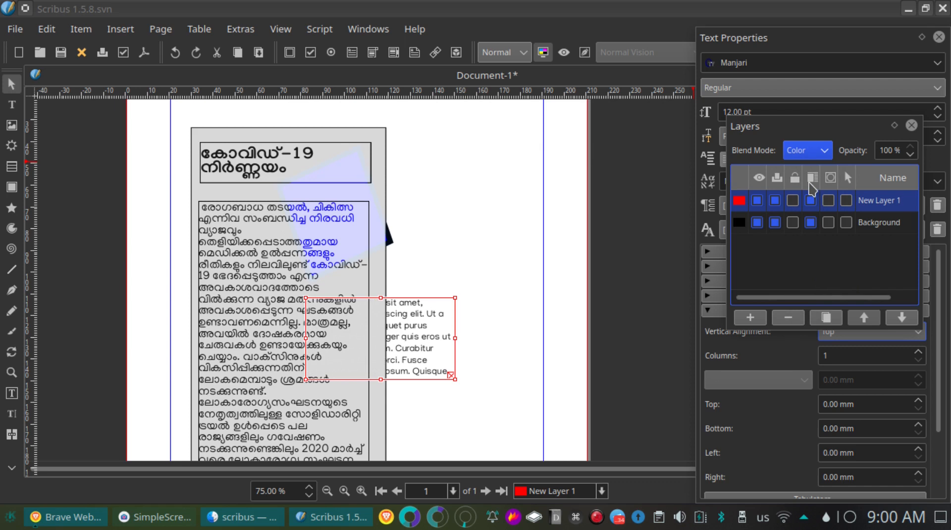
left_click(804, 153)
scroll(795, 228, "up", 2)
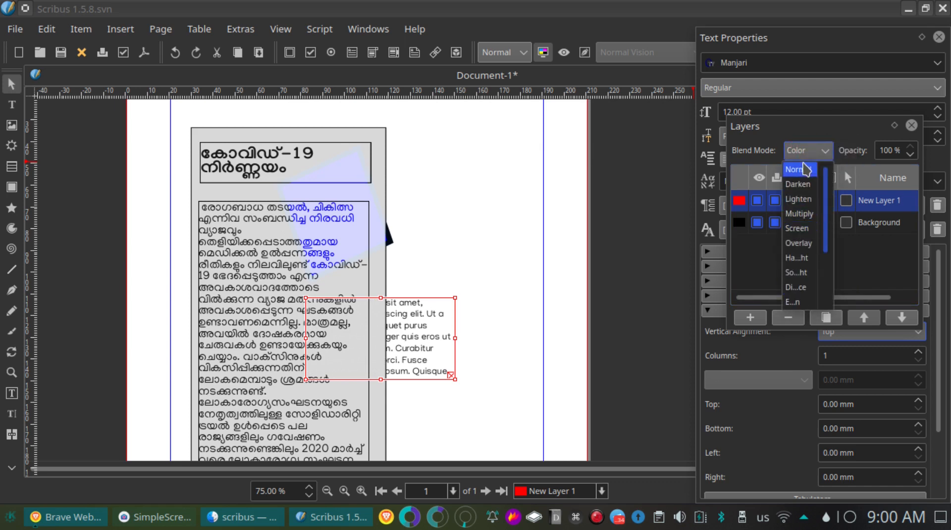
left_click(803, 164)
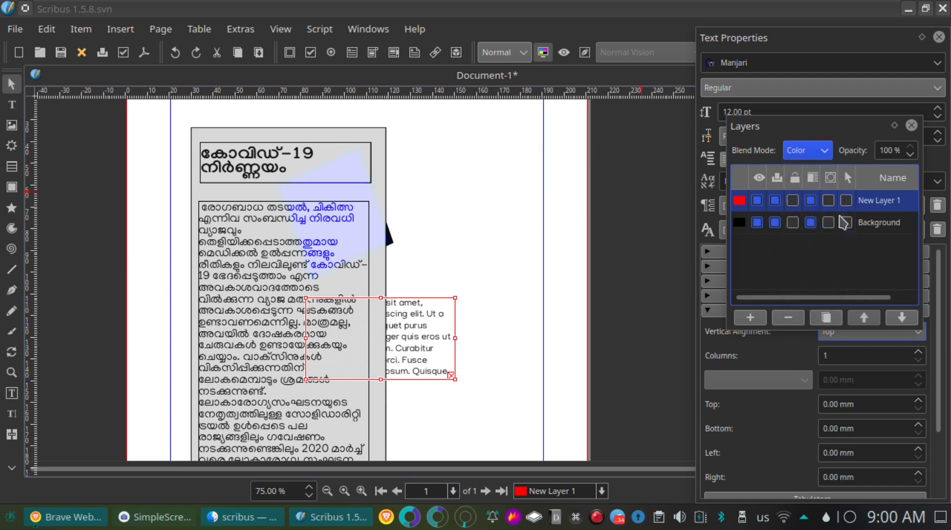
- Move the Lorem ipsum text frame and the blue polygon off the shaded box into the empty column beside it
left_click(631, 223)
left_click_drag(436, 311, 522, 319)
left_click(338, 267)
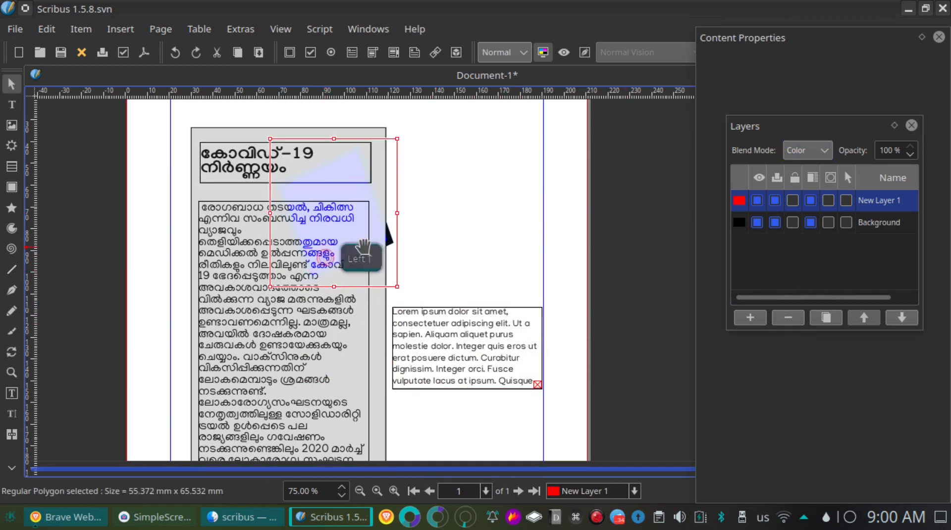
left_click_drag(361, 234, 461, 277)
left_click(488, 170)
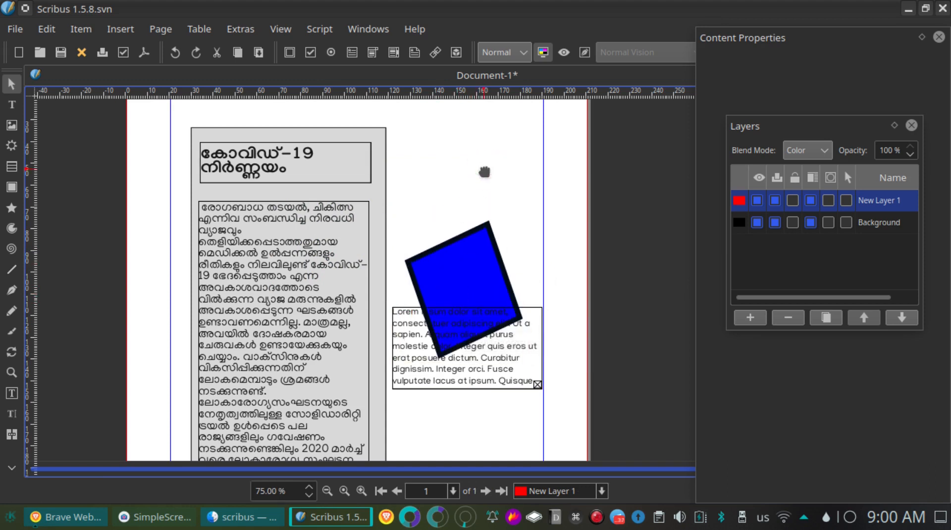
- Show the Align and Distribute window and place it in the empty area beside the page
left_click(369, 28)
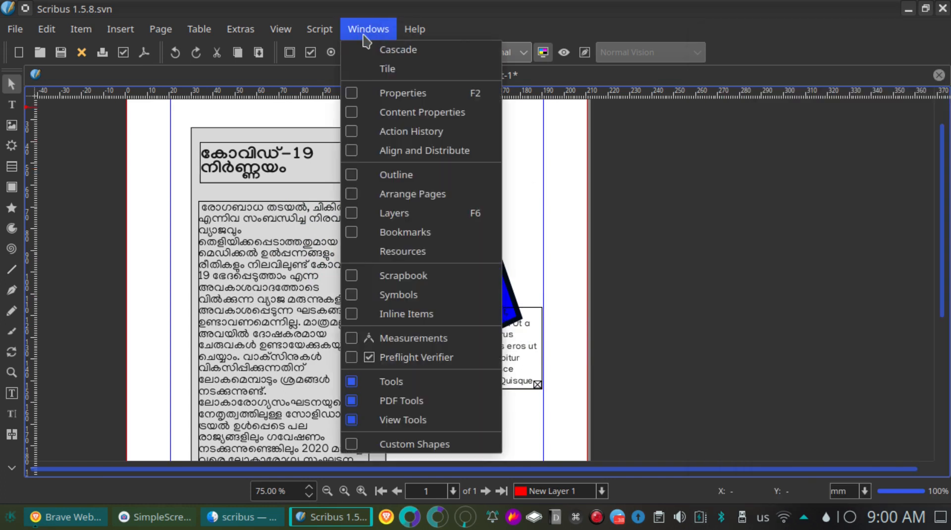
left_click(429, 151)
left_click_drag(99, 8, 767, 139)
- Move the blue polygon below the Lorem ipsum text frame and shift the frame slightly up the page
left_click(478, 262)
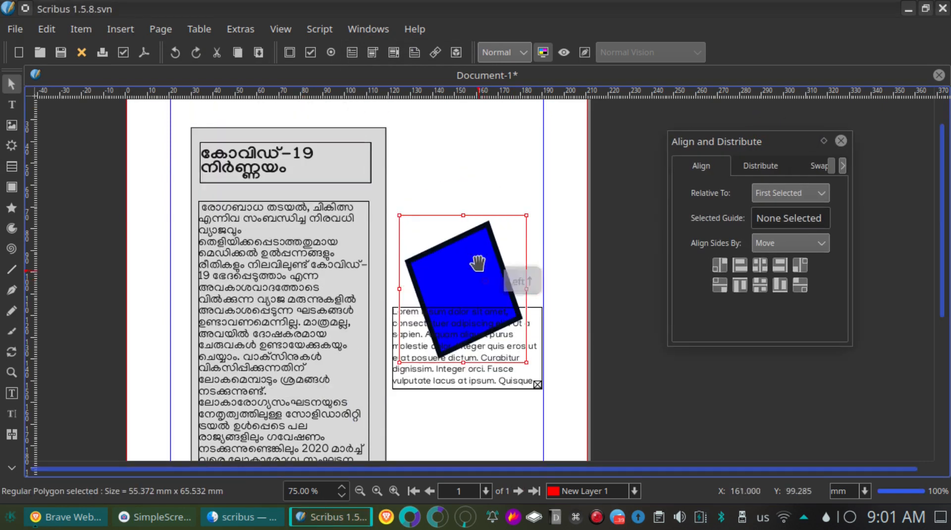
left_click_drag(478, 262, 463, 449)
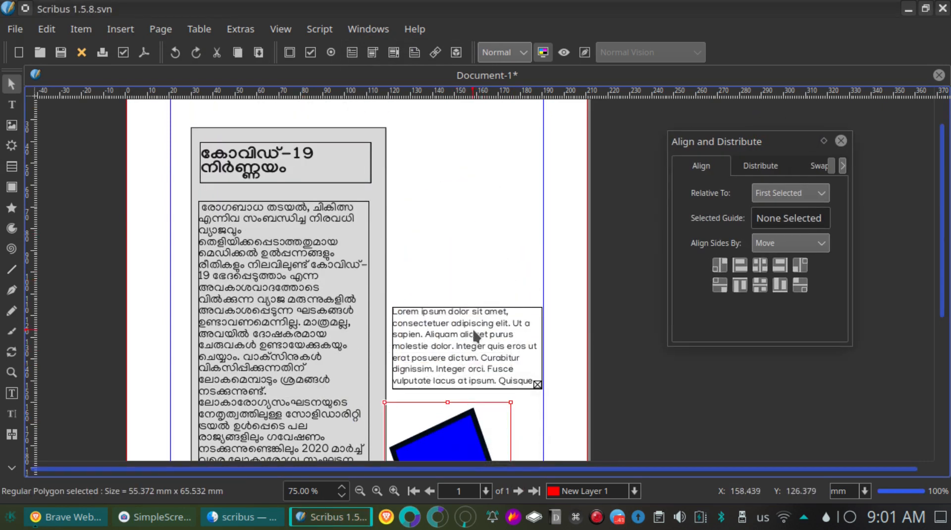
left_click(475, 335)
left_click_drag(475, 336, 467, 285)
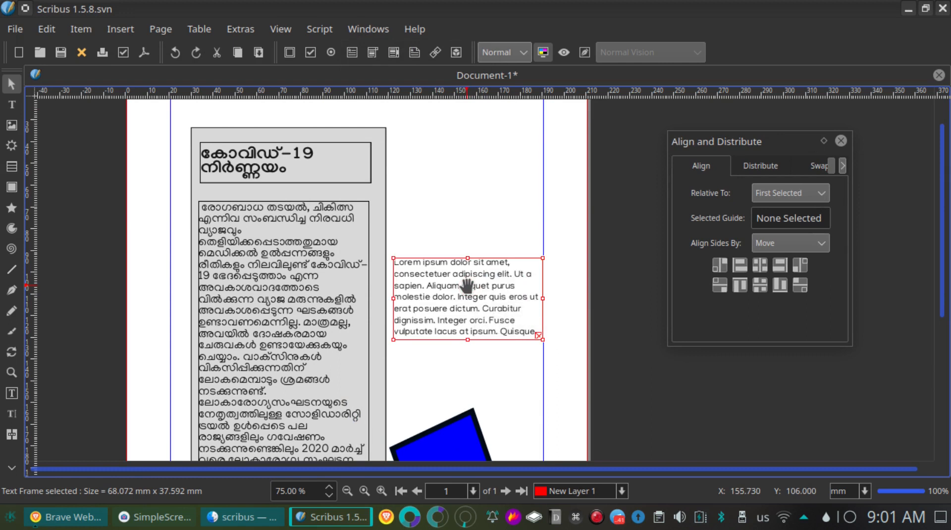
- Switch the active layer to Background and try to select the Lorem ipsum text frame
left_click(612, 491)
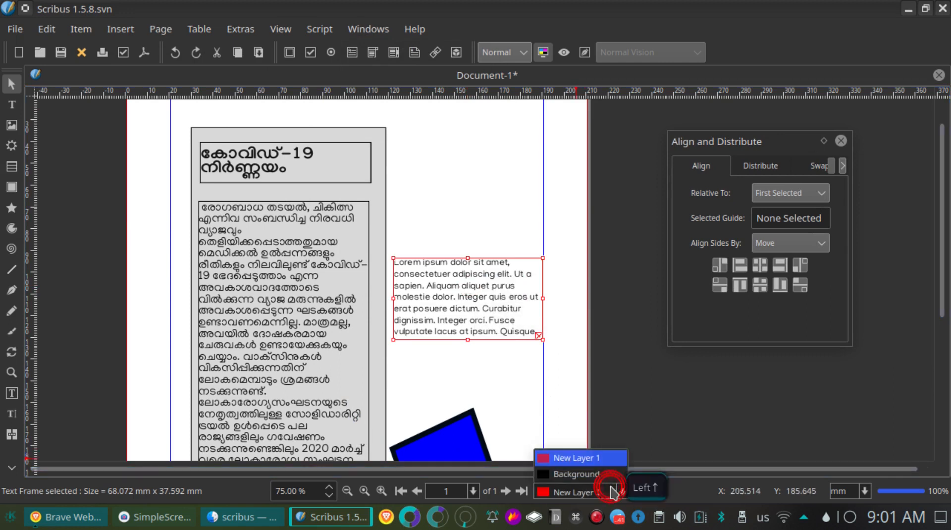
left_click(575, 475)
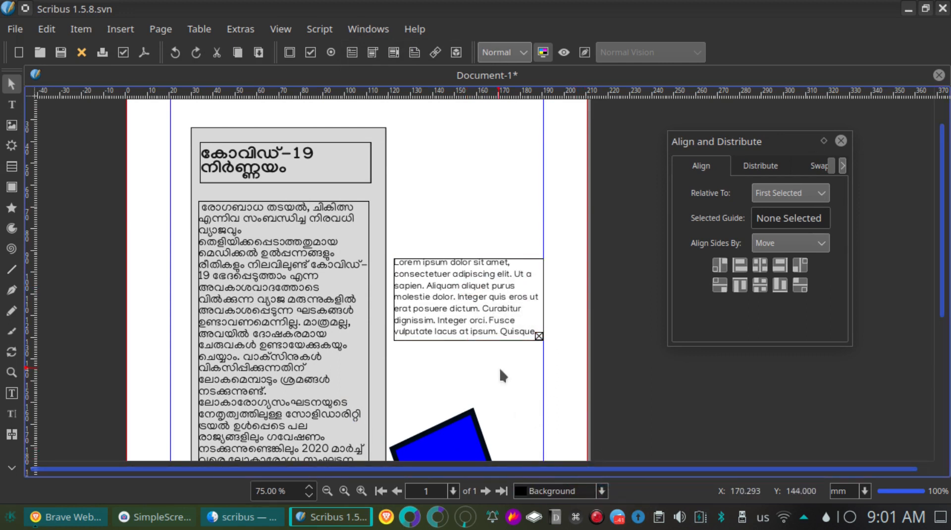
left_click(466, 315)
- Switch the active layer to New Layer 1 and send the Lorem ipsum text frame to the Background layer
left_click(577, 492)
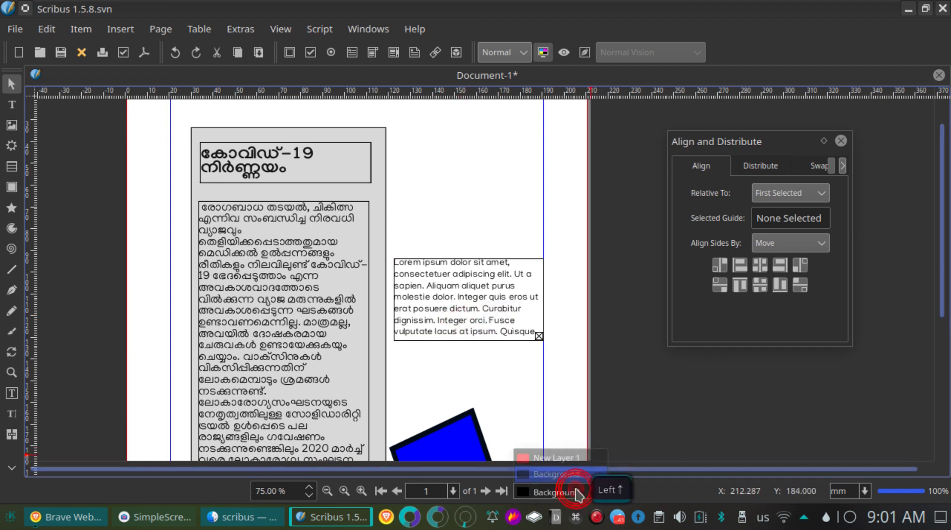
left_click(556, 457)
left_click(467, 318)
right_click(467, 319)
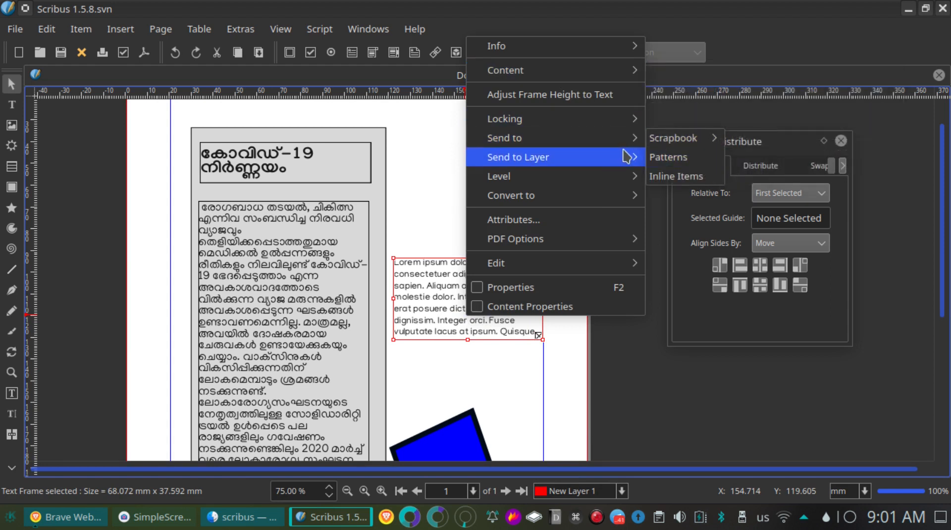
mouse_move(601, 158)
left_click(711, 176)
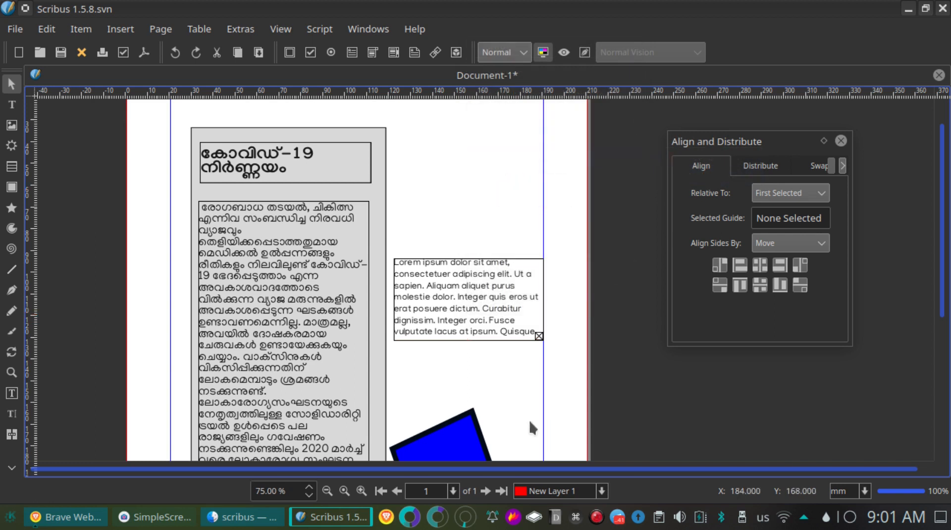
- Make Background the active layer and move the Lorem ipsum text frame further up beside the shaded box
left_click(553, 488)
left_click(543, 474)
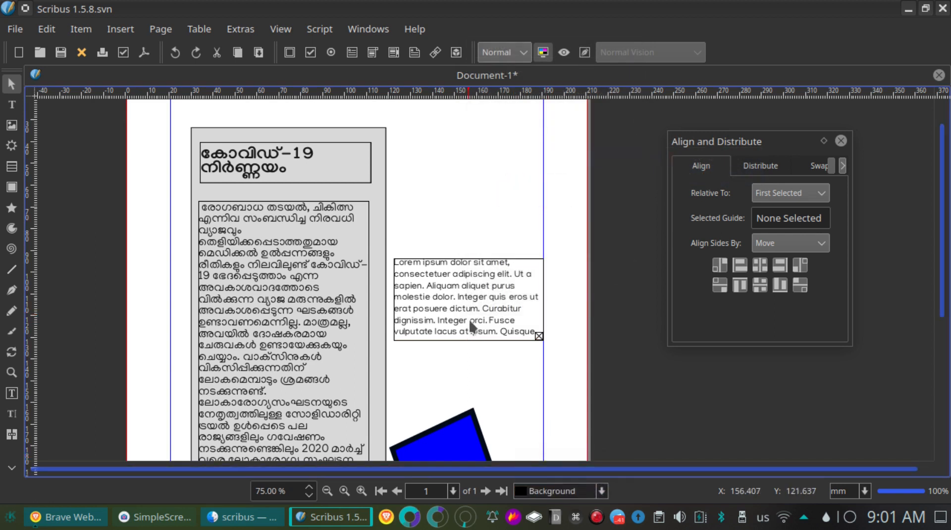
left_click(458, 312)
left_click_drag(457, 314, 452, 246)
- Align the tops of the shaded group and the Lorem ipsum frame relative to the first selected, unlocking all locked objects
left_click(310, 134)
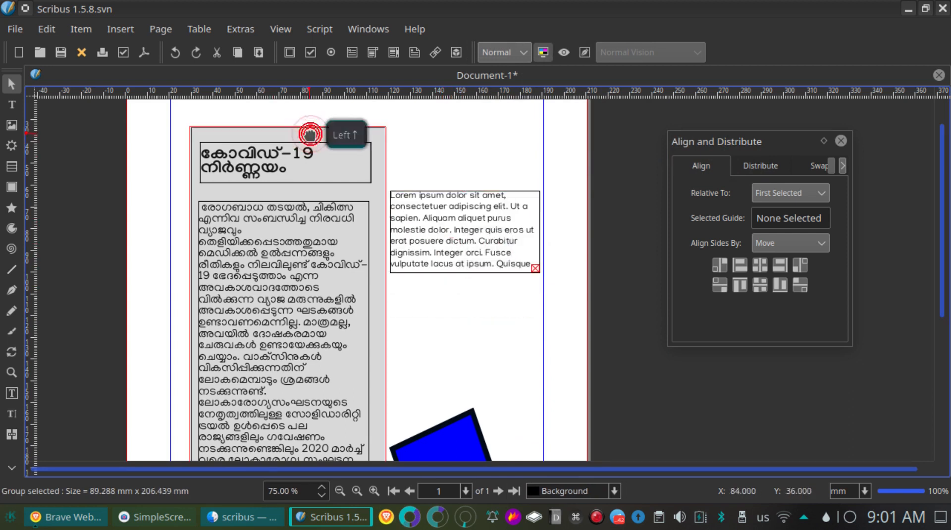
left_click(443, 218, "shift")
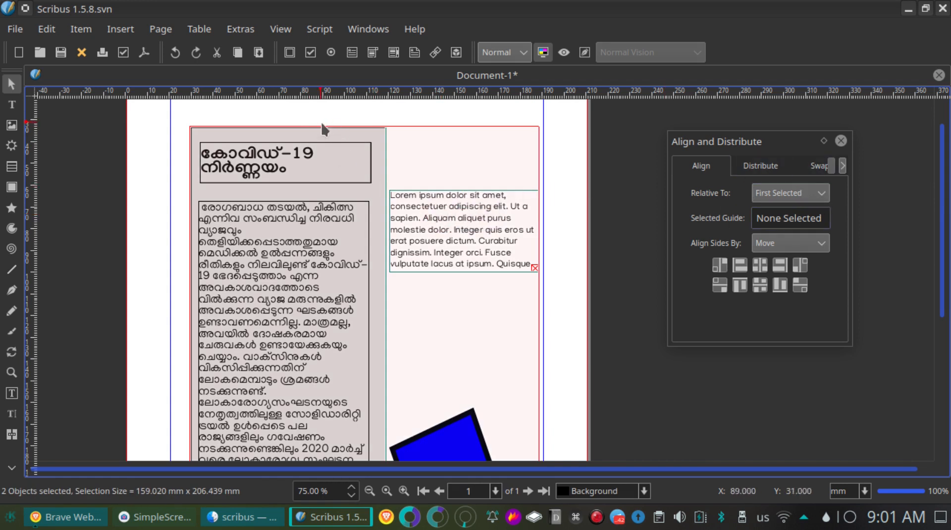
left_click(743, 293)
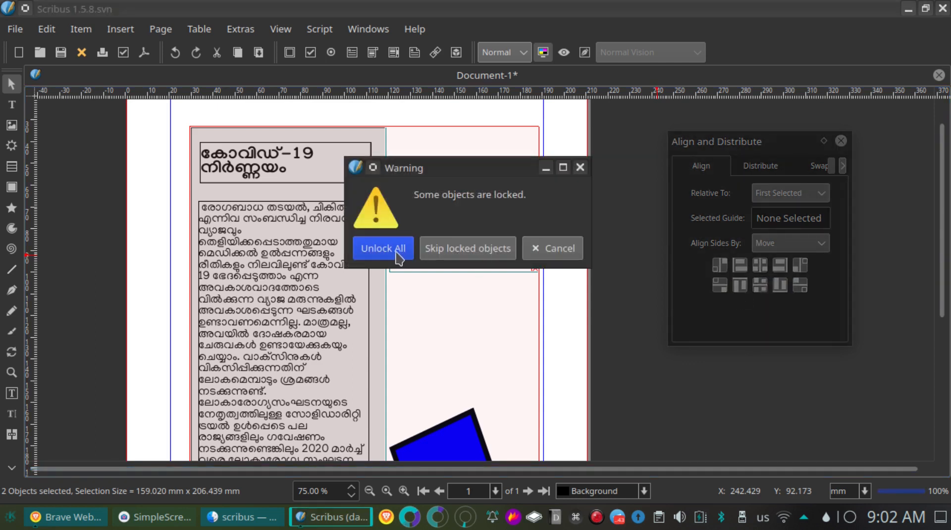
left_click(395, 253)
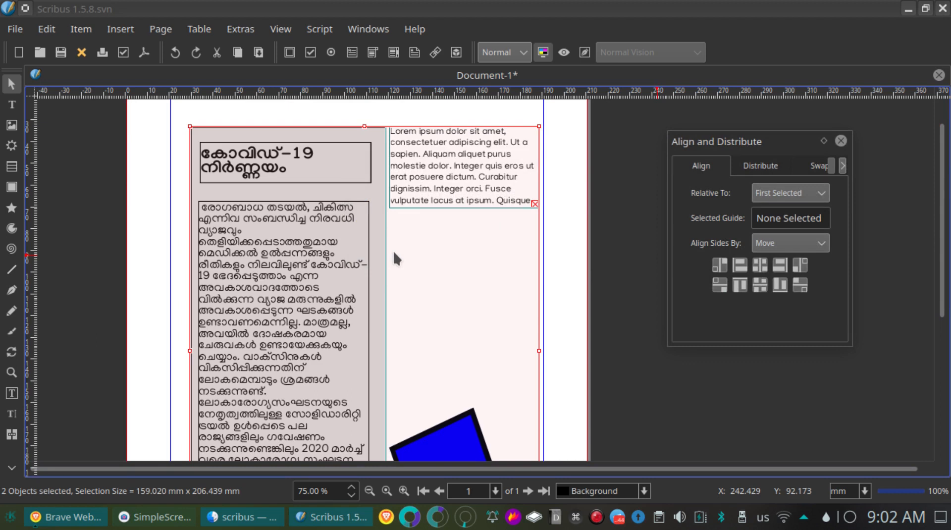
- Select the shaded group first, add the Lorem ipsum frame, and align their bottoms relative to the first selected
left_click(570, 193)
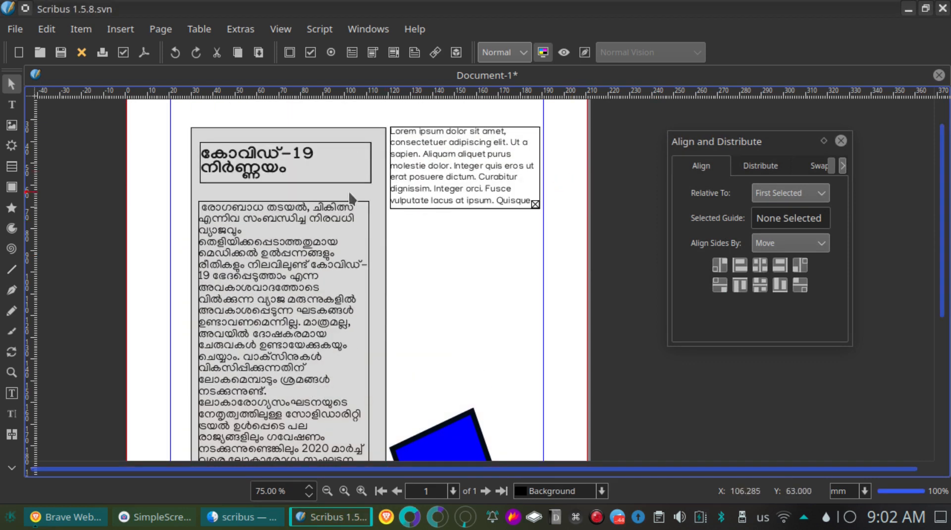
scroll(476, 230, "down", 4)
scroll(478, 237, "up", 5)
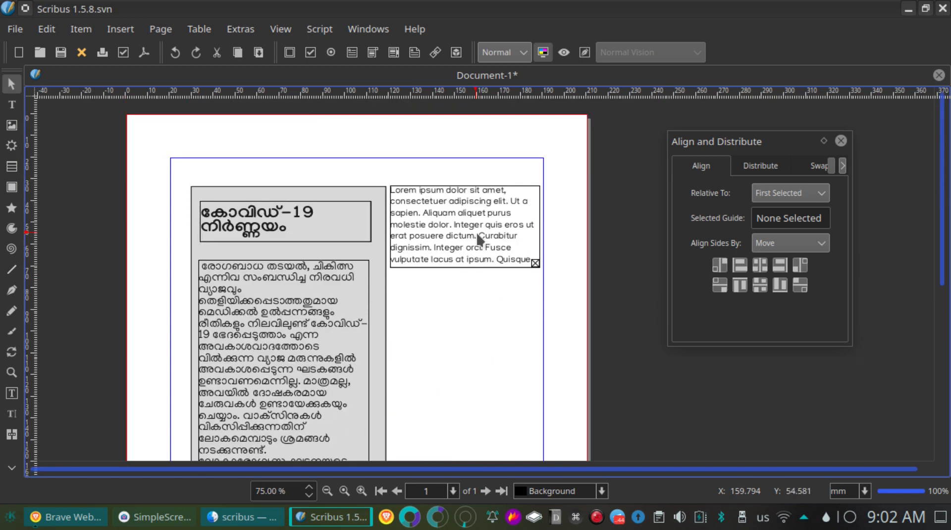
scroll(479, 289, "down", 5)
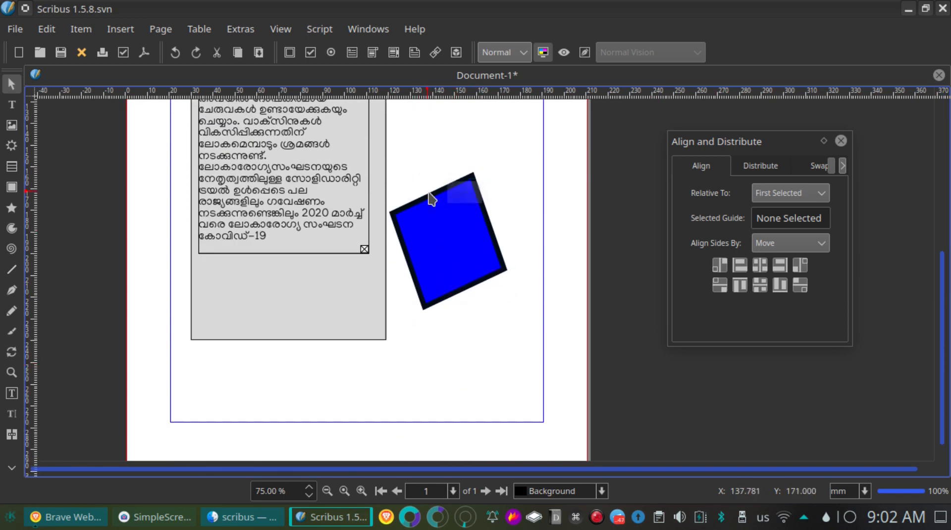
scroll(431, 198, "up", 5)
left_click(439, 221)
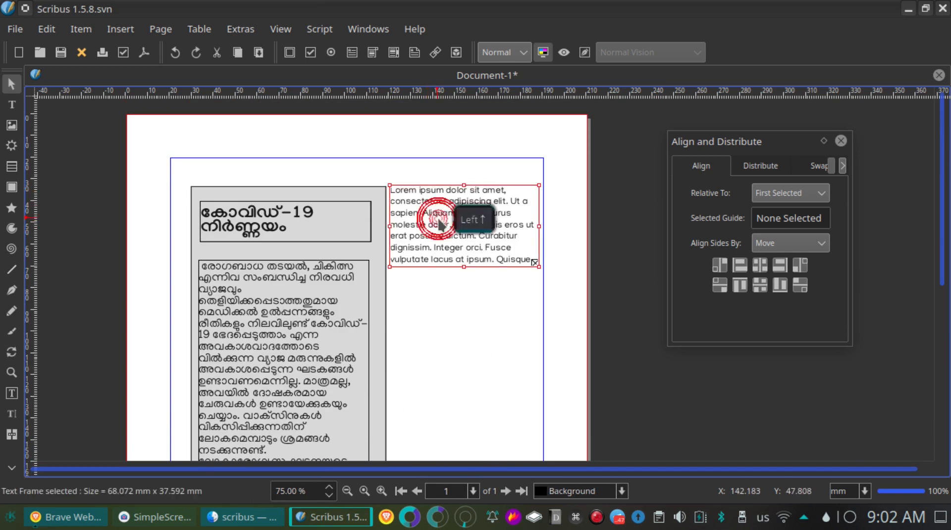
left_click(310, 192)
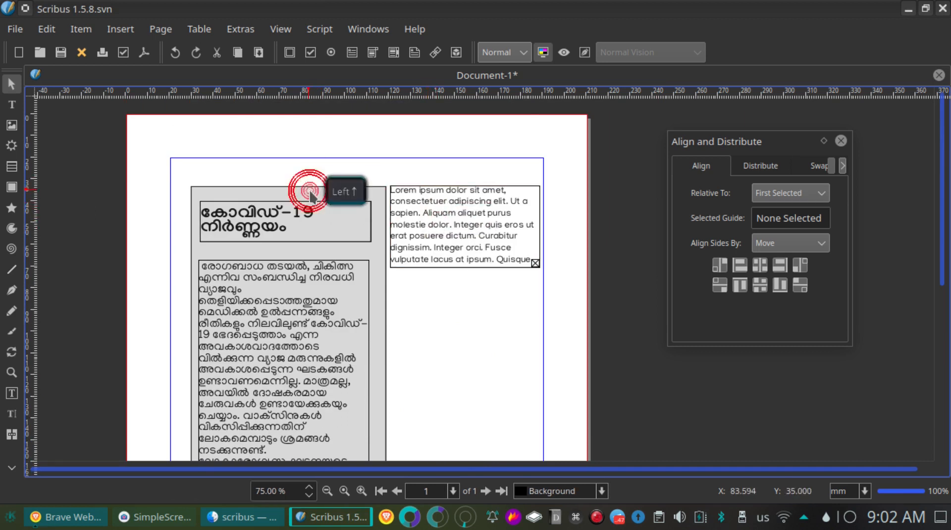
left_click(473, 216, "shift")
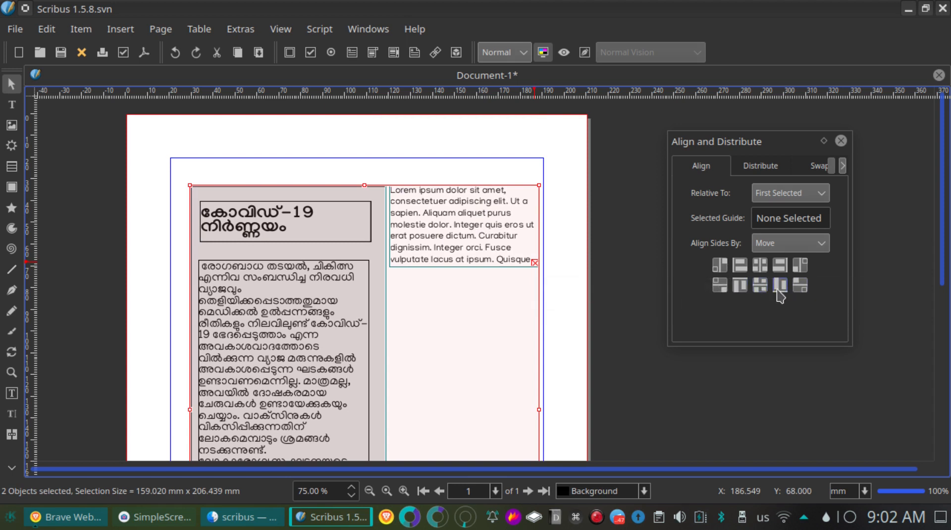
left_click(779, 287)
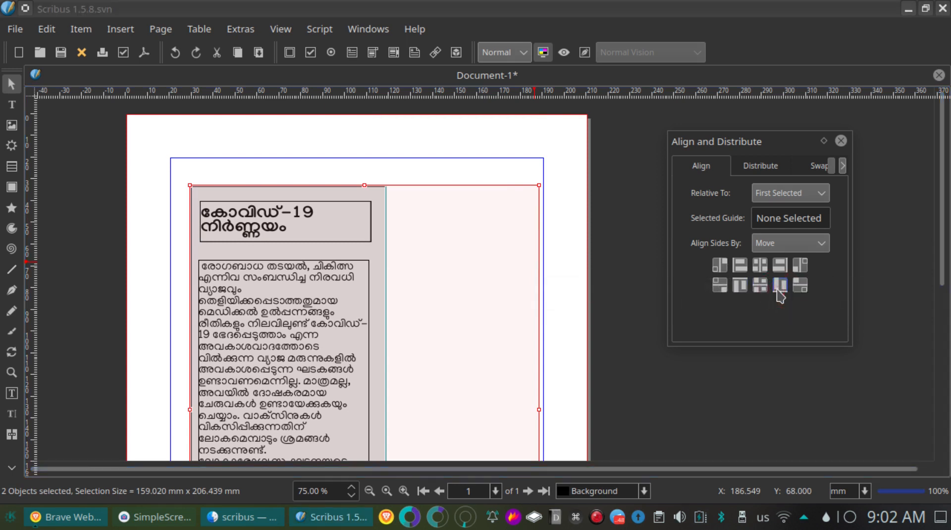
scroll(487, 270, "down", 5)
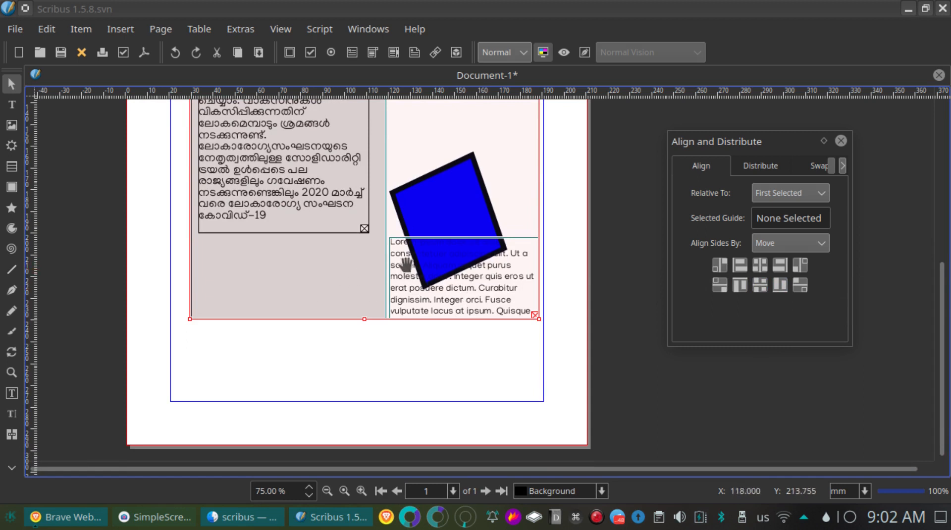
- Place the Lorem ipsum frame below the shaded group, trying it against the group's right side and its left side
left_click(801, 285)
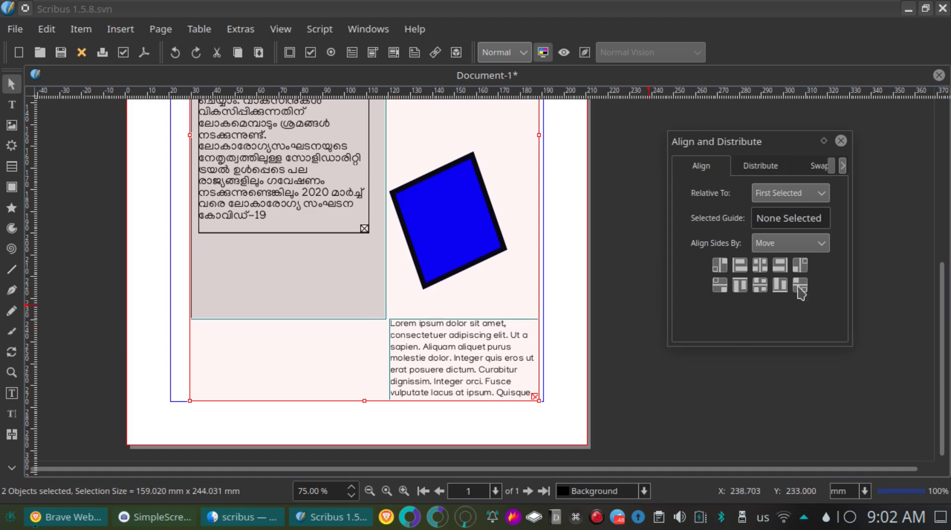
left_click(803, 267)
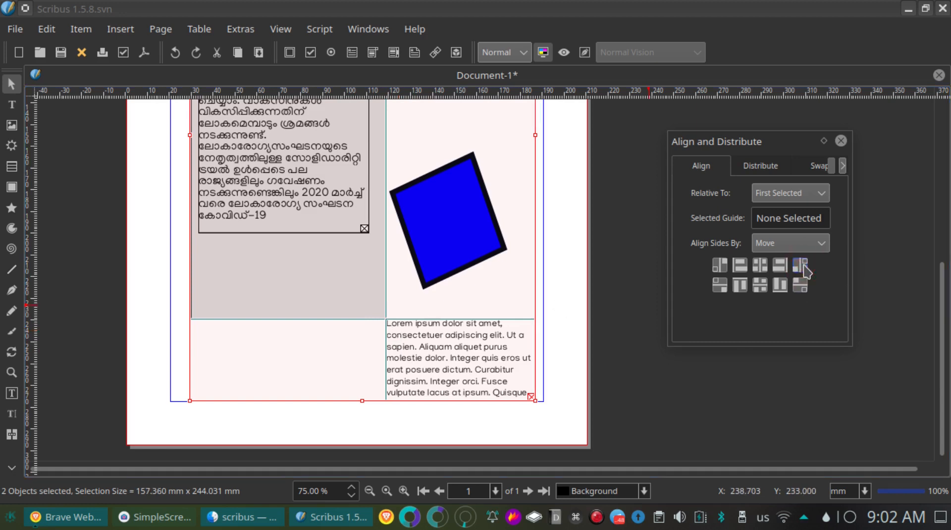
left_click(724, 273)
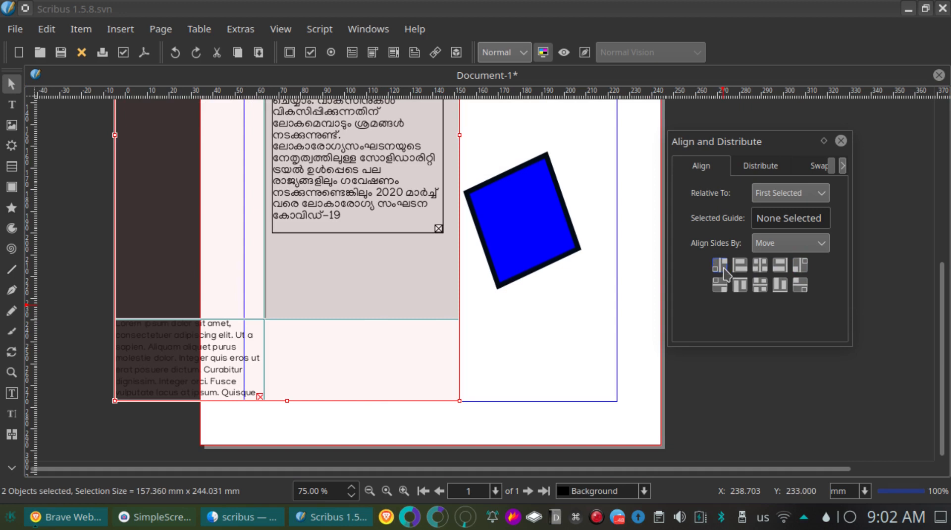
- Try aligning the Lorem ipsum frame with the shaded group by left sides, by vertical-axis centres and by right sides
left_click(738, 270)
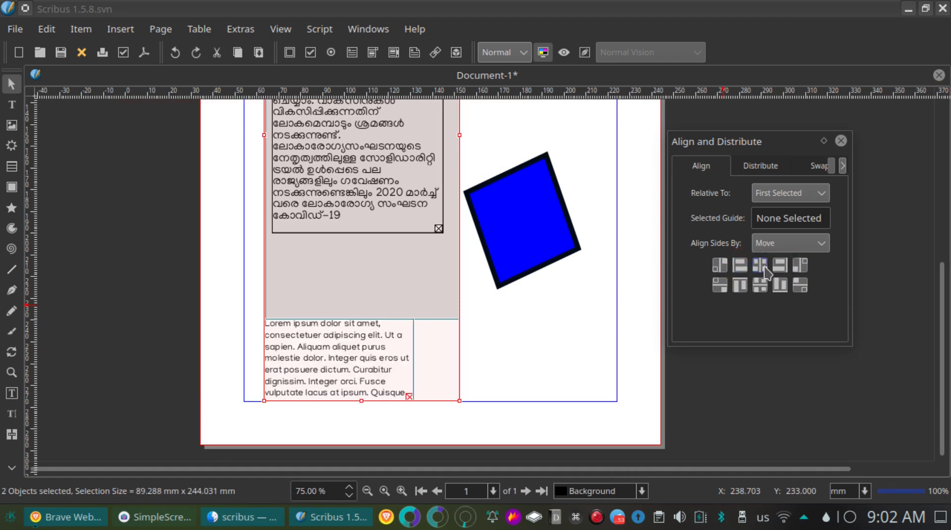
left_click(765, 273)
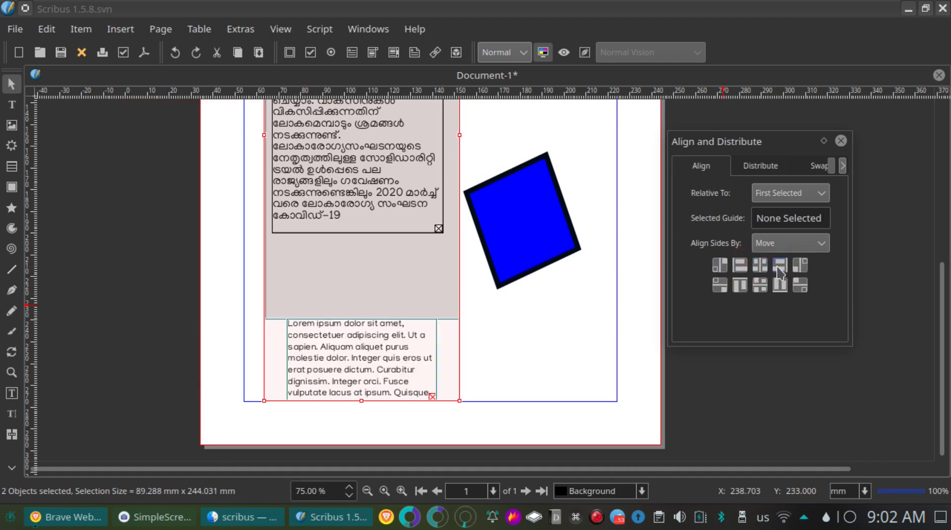
left_click(780, 270)
- Place the Lorem ipsum frame on the shaded group's top edge, and try centring it within the group on both axes
left_click(729, 287)
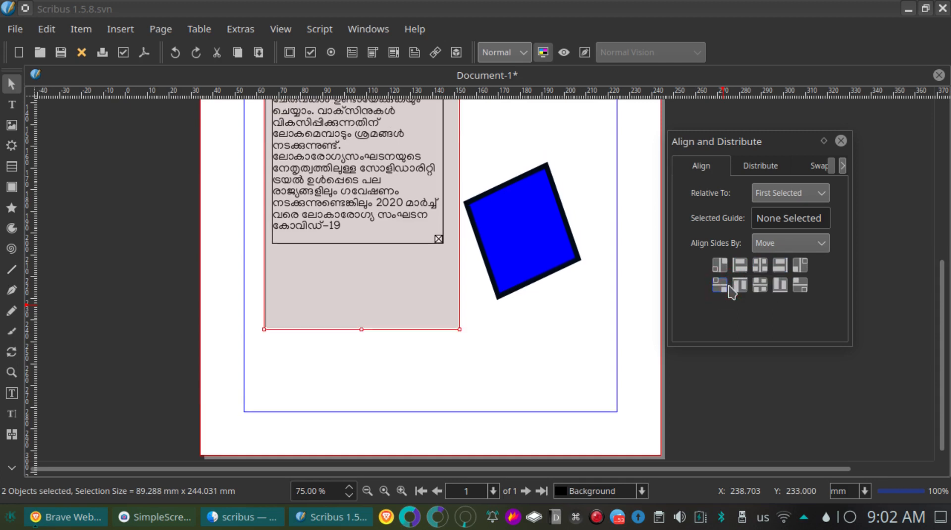
scroll(542, 286, "up", 8)
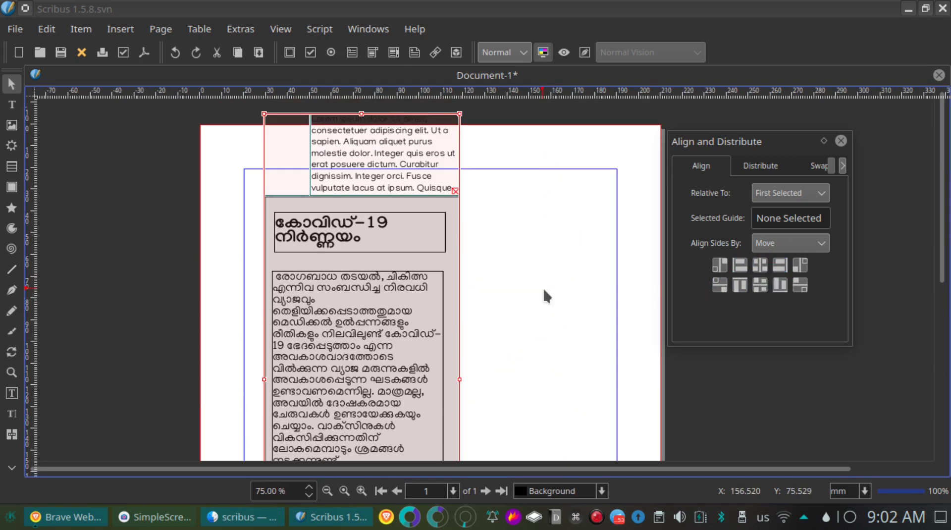
left_click(757, 288)
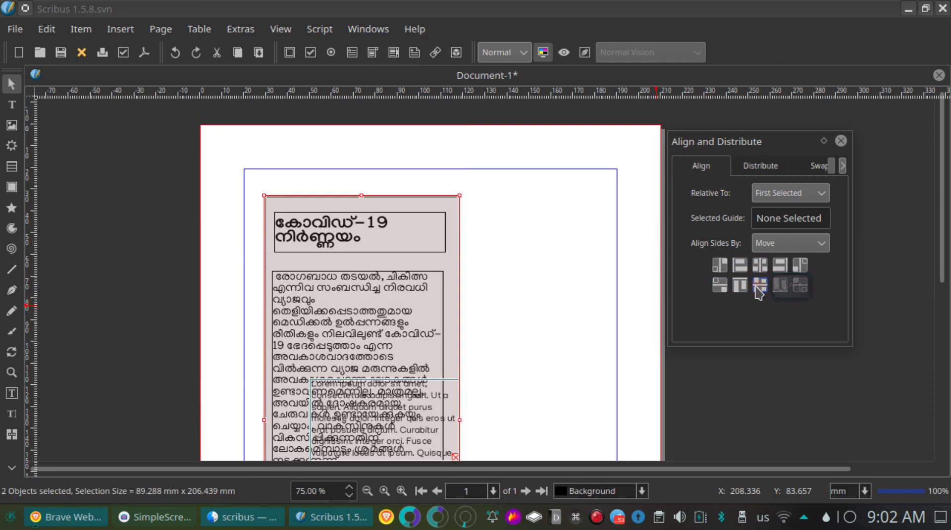
left_click(758, 268)
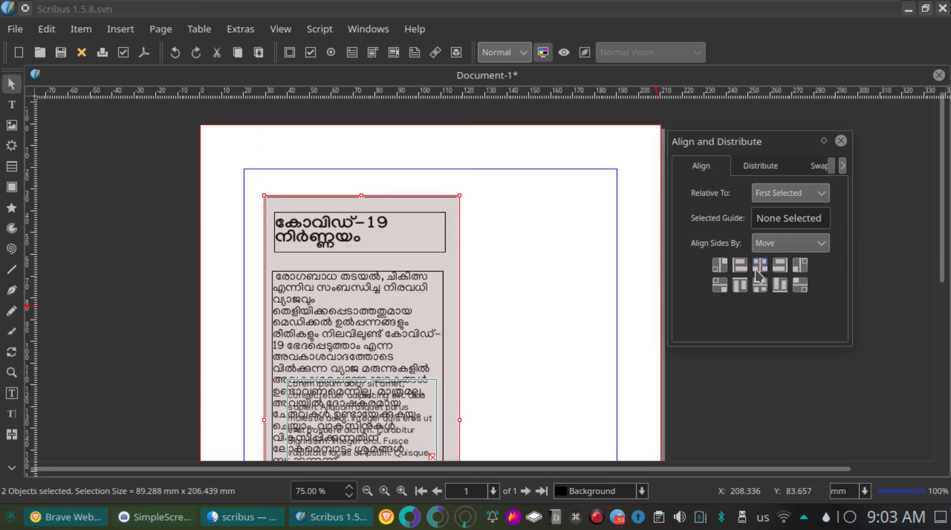
- Place the Lorem ipsum frame against the shaded group's left side, trying top and middle alignment before aligning the bottoms
left_click(718, 268)
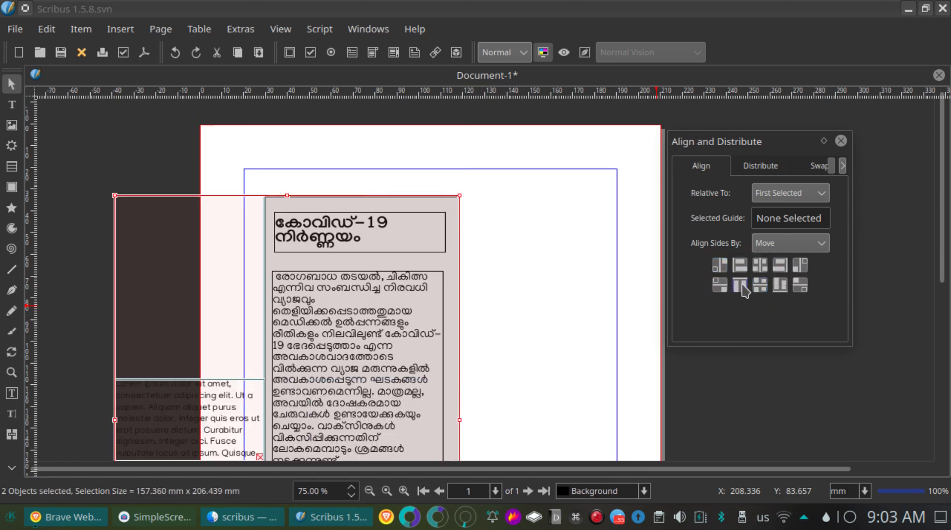
left_click(742, 286)
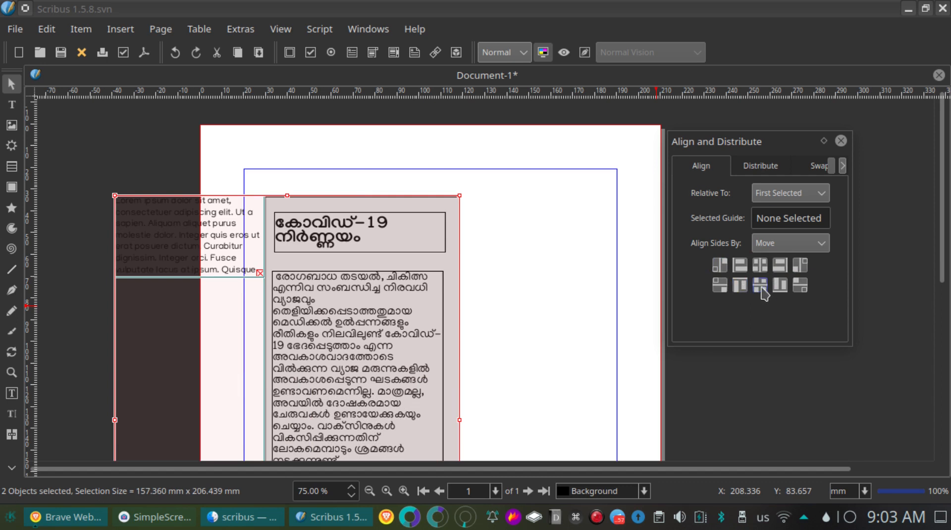
left_click(762, 288)
left_click(739, 290)
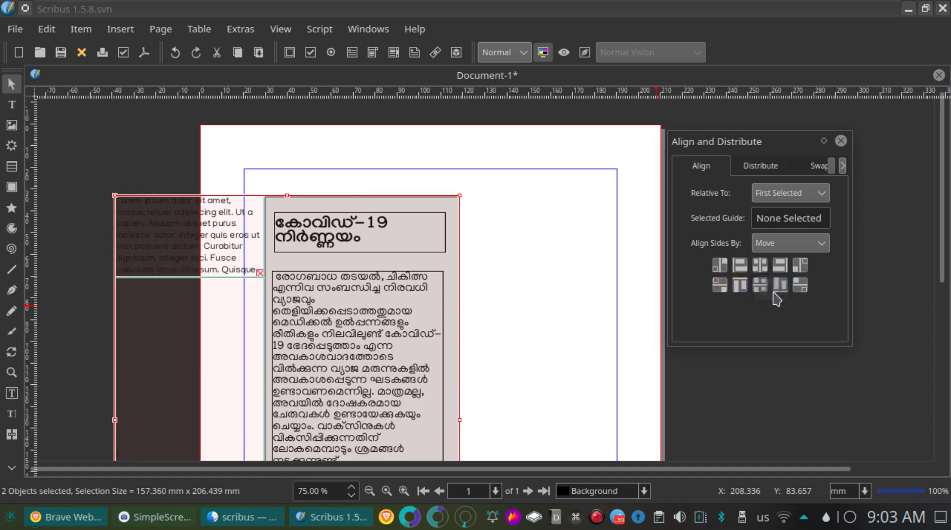
left_click(777, 290)
scroll(412, 312, "down", 5)
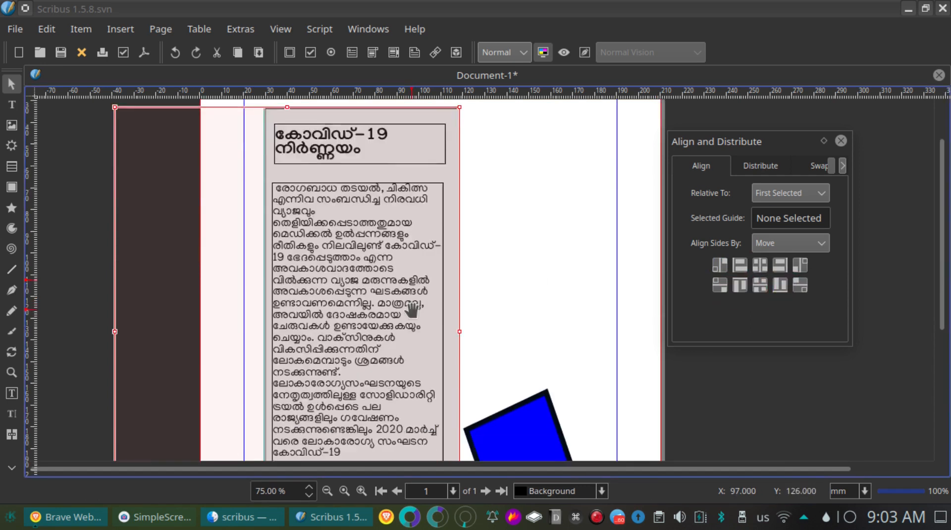
- Select both dark rectangles on page 2 and equalize their horizontal and vertical gaps to each other and the page edges
left_click_drag(231, 282, 371, 333)
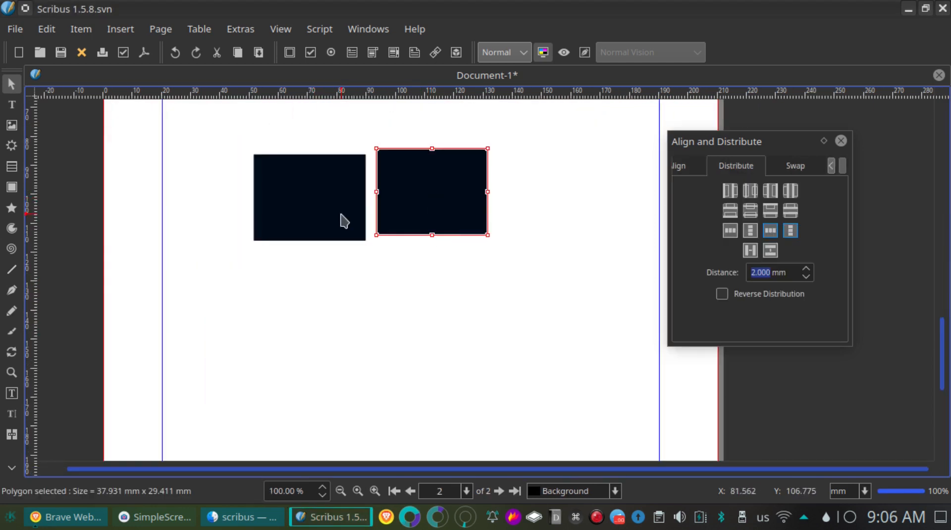
left_click(346, 205, "shift")
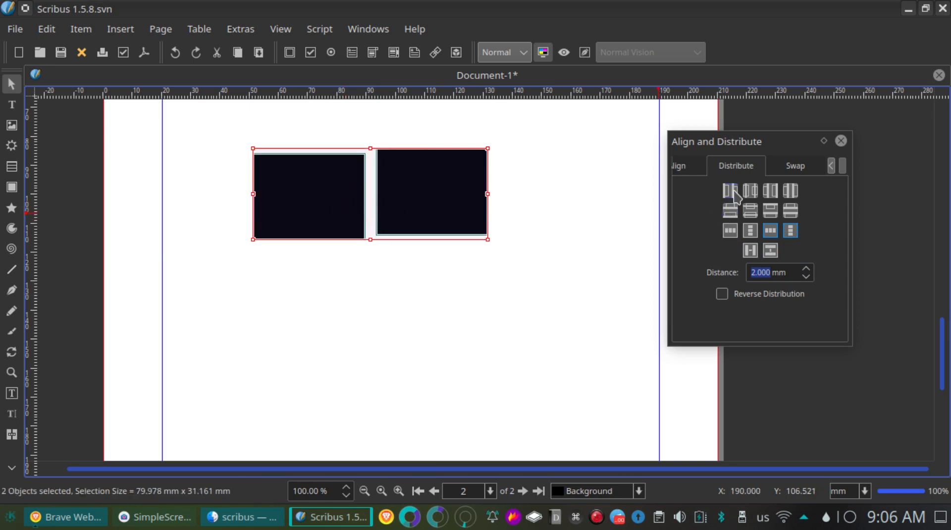
left_click(731, 230)
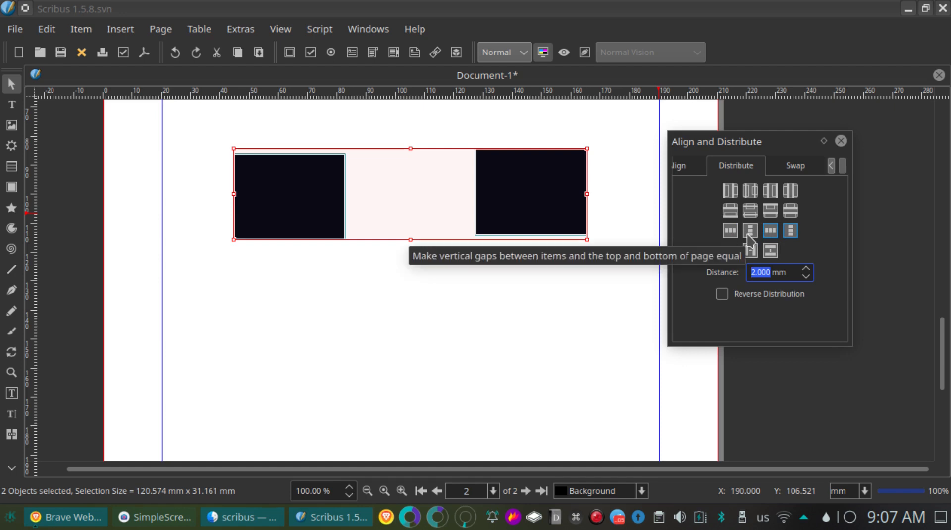
left_click(749, 237)
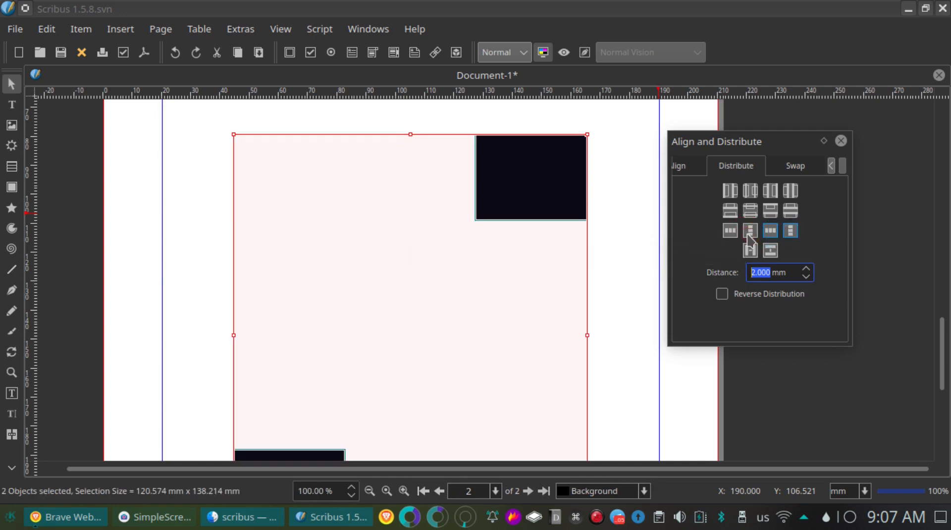
- Try distributing the two rectangles evenly within the page margins in both directions, and with a 2.000 mm horizontal gap
left_click(771, 231)
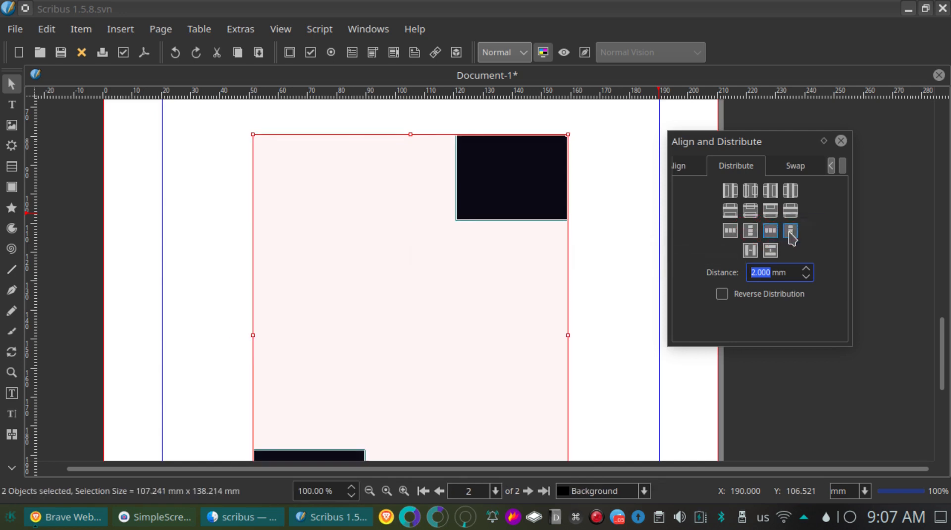
left_click(791, 231)
left_click(751, 250)
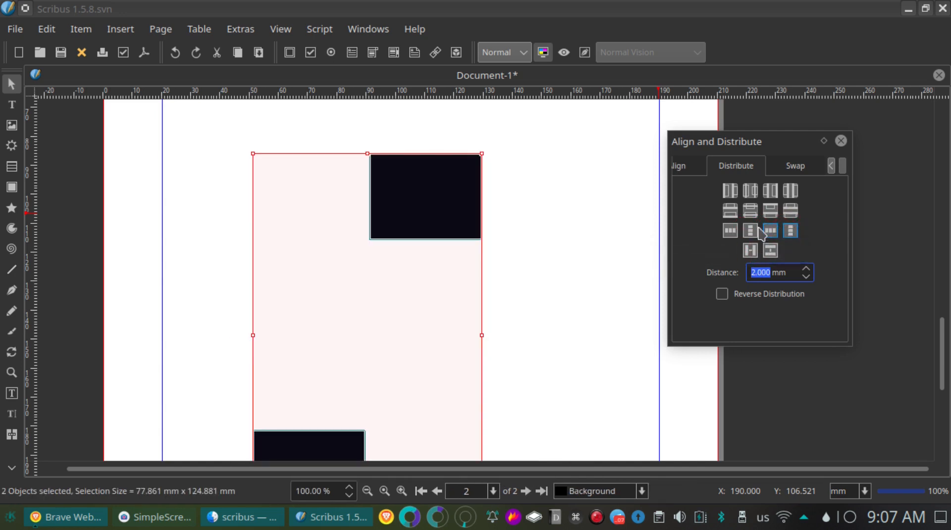
- Redistribute the two rectangles so their horizontal and vertical gaps to each other and the page edges are equal
left_click(751, 233)
left_click(751, 234)
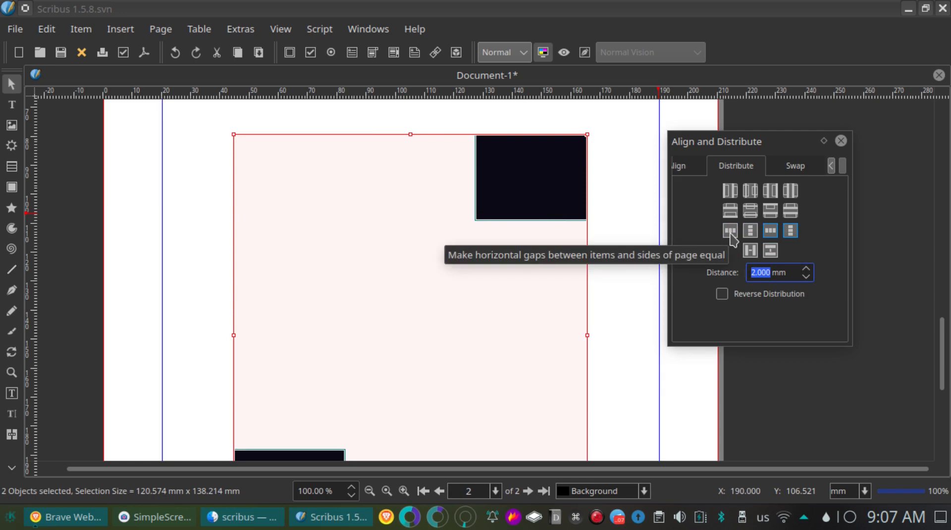
left_click(747, 234)
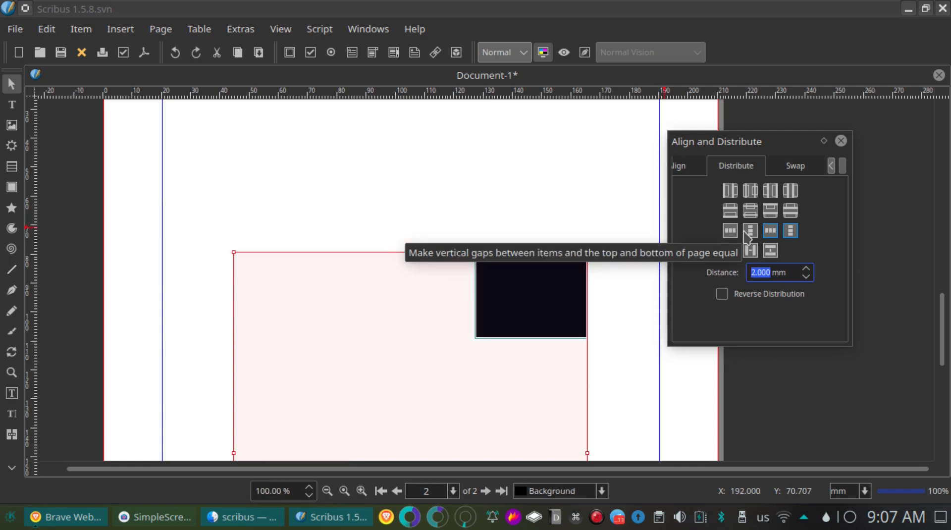
scroll(501, 243, "down", 10)
scroll(501, 243, "up", 10)
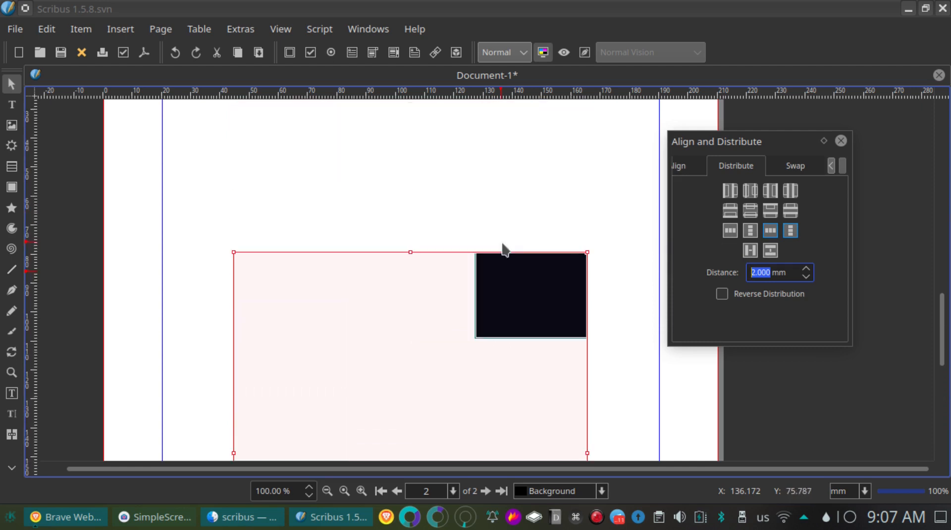
- Make the horizontal and vertical gaps between the two dark rectangles equal to the 2.000 mm distance, and deselect them
left_click(750, 252)
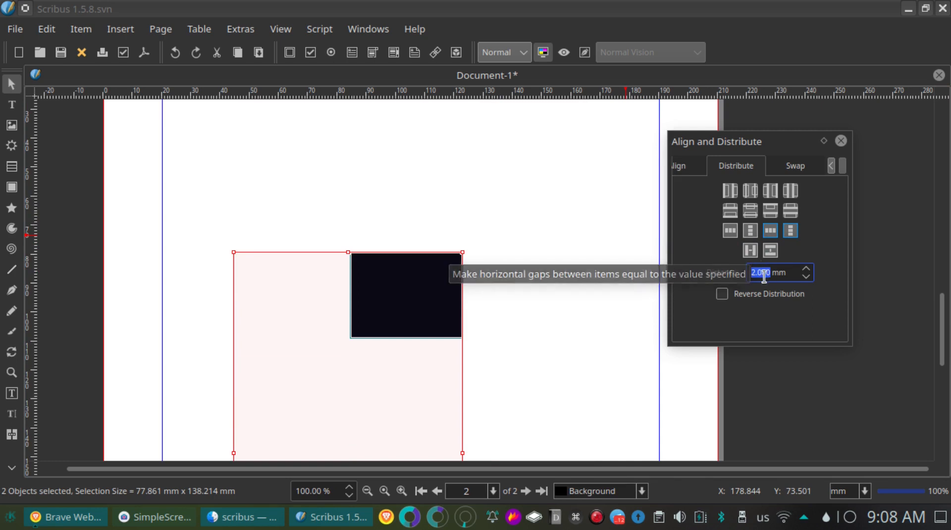
scroll(524, 233, "down", 6)
scroll(526, 237, "up", 8)
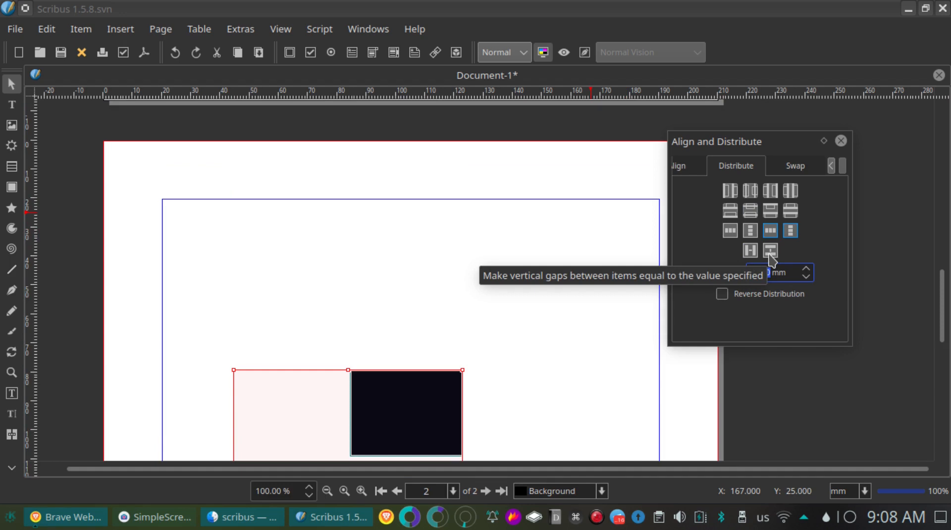
left_click(770, 255)
scroll(457, 297, "down", 8)
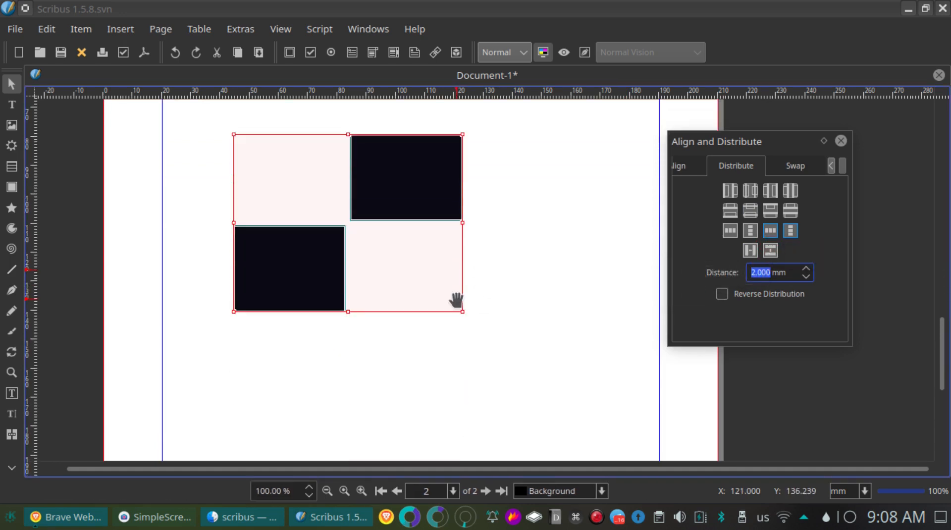
left_click(495, 317)
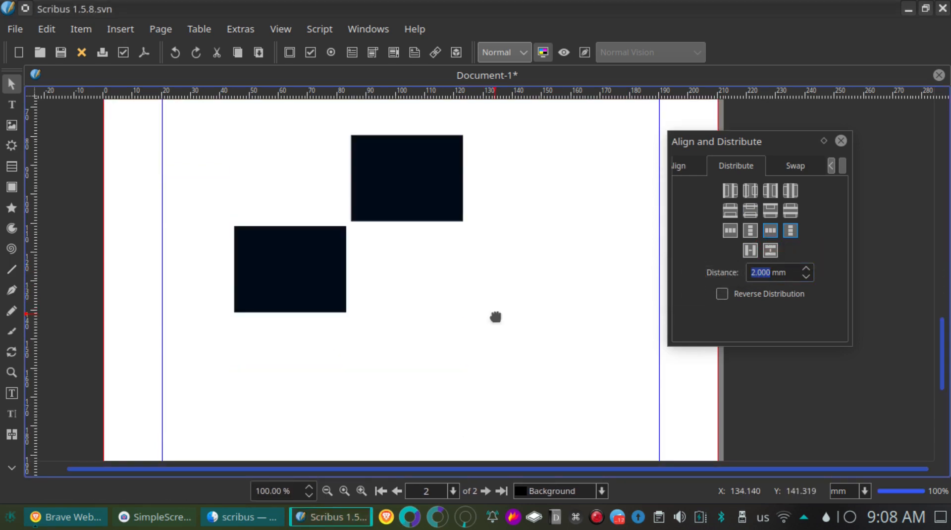
- Select both dark rectangles on page 2, upper one first, and align their top edges relative to the first selected
left_click(678, 163)
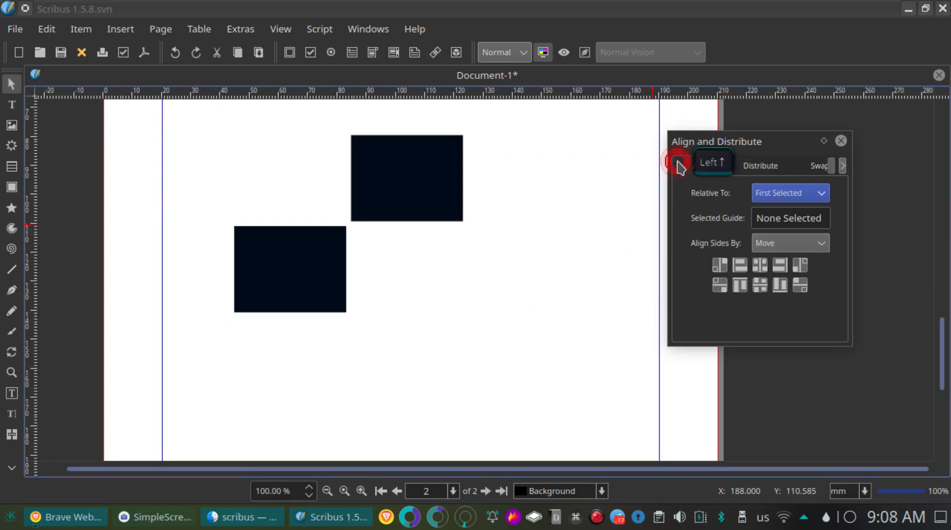
left_click(436, 175)
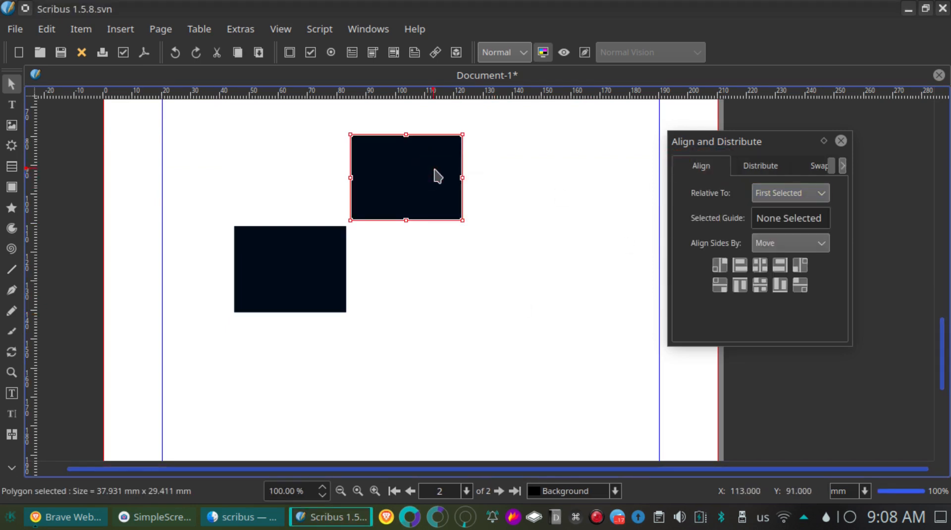
left_click(304, 261, "shift")
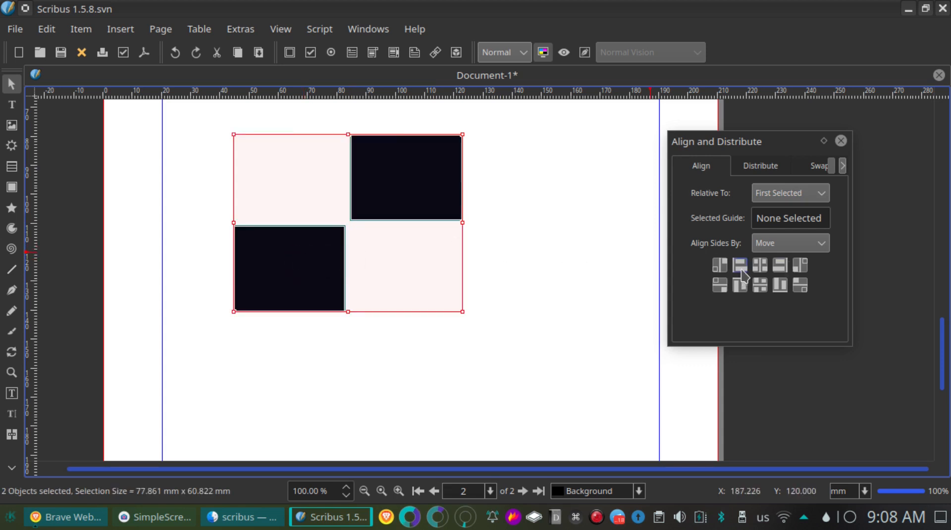
left_click(739, 287)
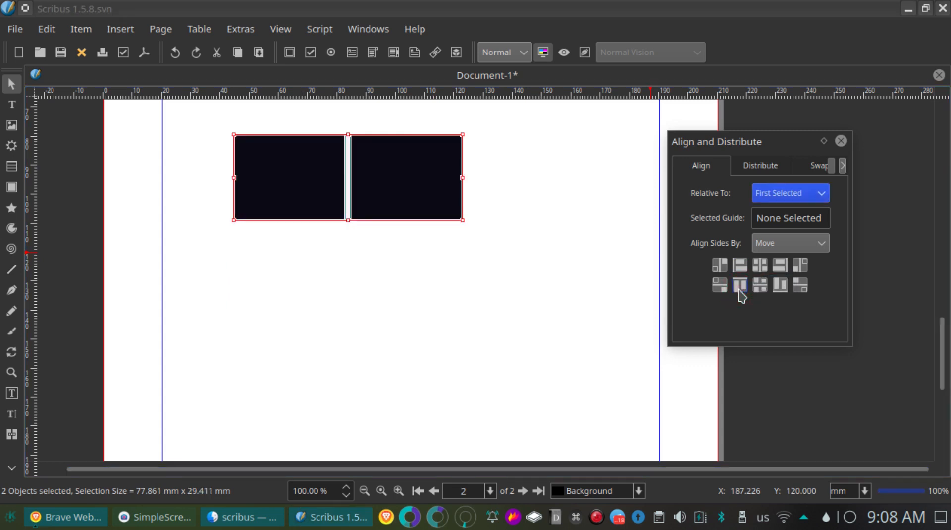
- Set the alignment reference to Page and reselect both dark rectangles
left_click(797, 197)
left_click(780, 243)
left_click(484, 301)
left_click(331, 204)
left_click(400, 206, "shift")
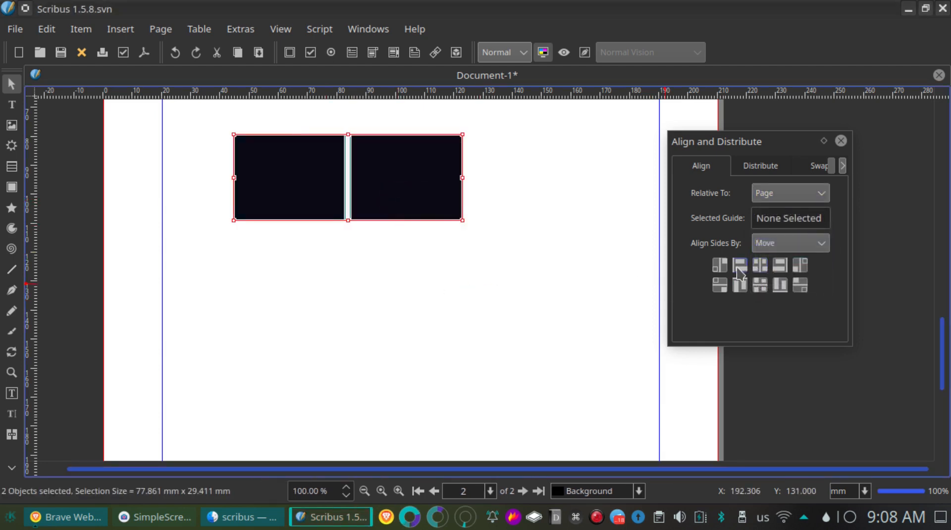
- Try aligning the bottoms of both rectangles to the page's bottom edge, and undo that alignment
left_click(780, 285)
scroll(525, 305, "down", 5)
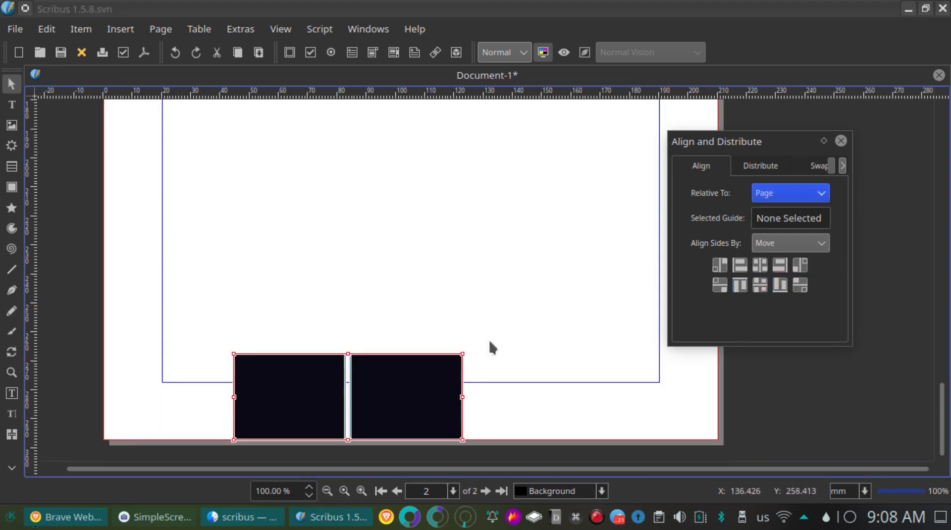
key("ctrl+z")
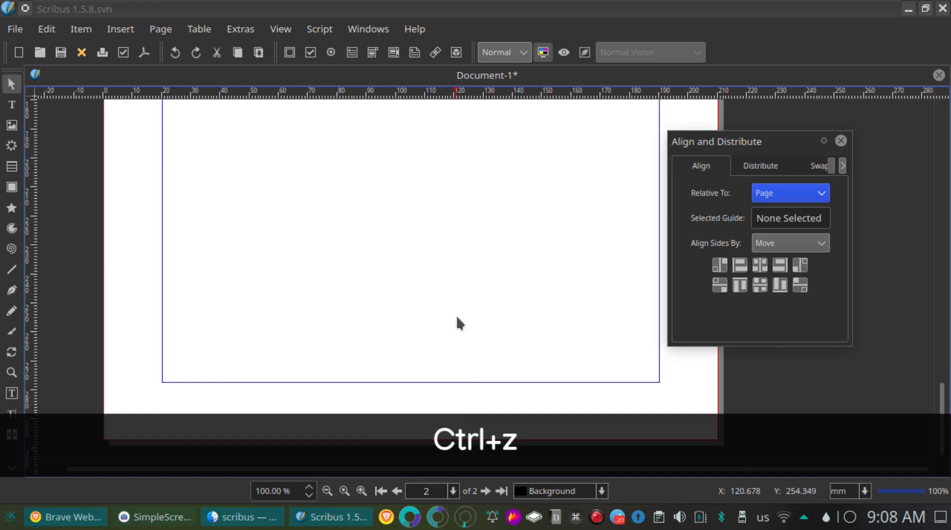
scroll(457, 318, "up", 8)
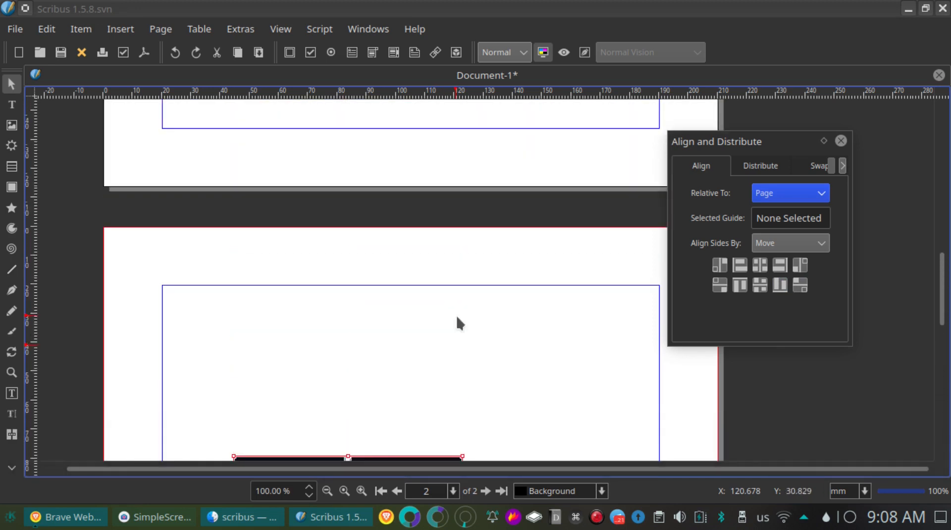
scroll(457, 317, "down", 2)
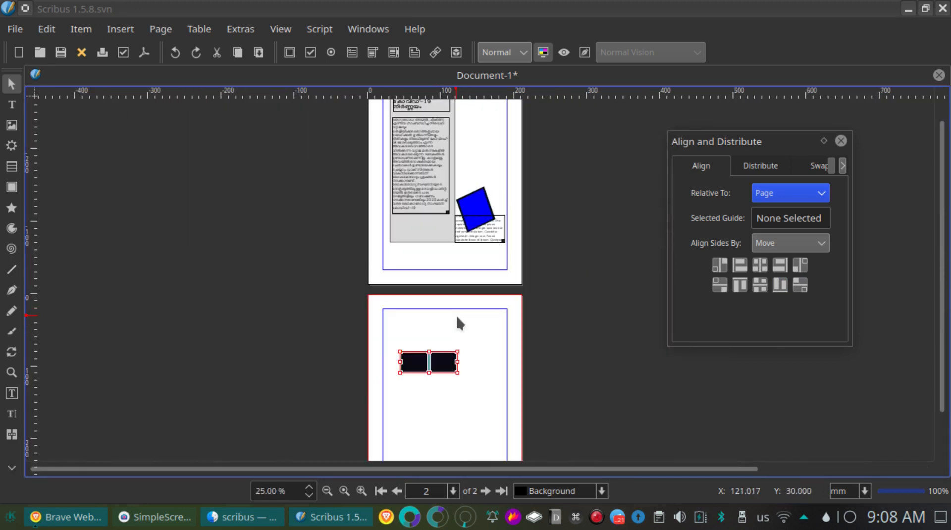
scroll(456, 313, "up", 2)
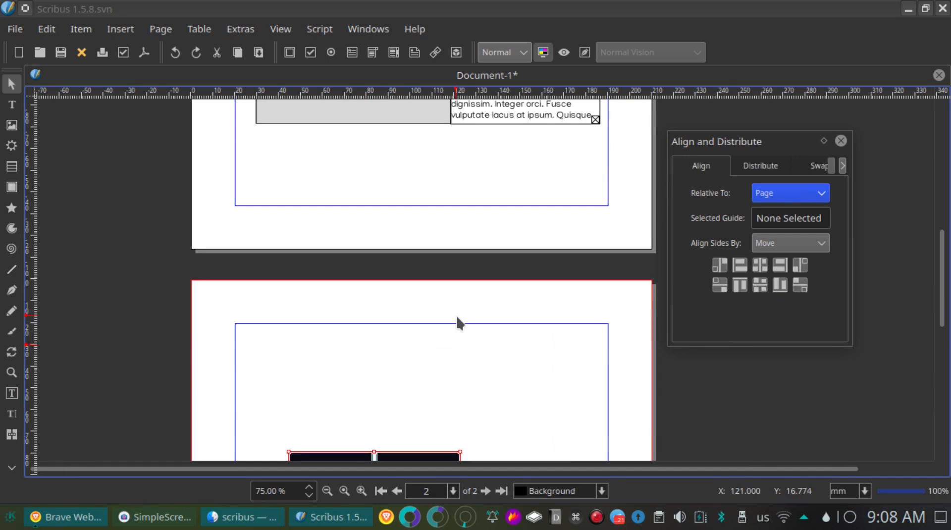